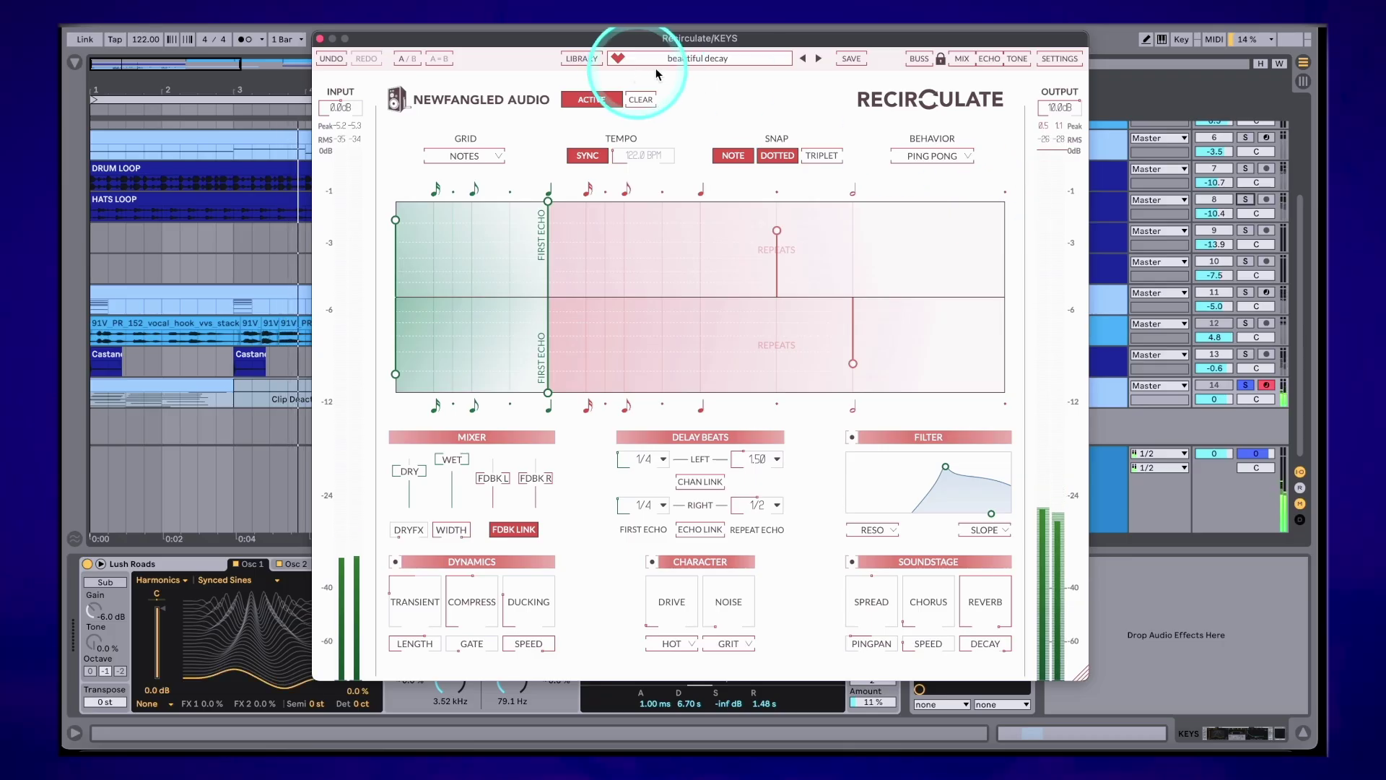
Move on from the beautiful decay preset and load the Sci-Fi Choir preset on the keys track
{"action": "left_click", "coordinate": [818, 58]}
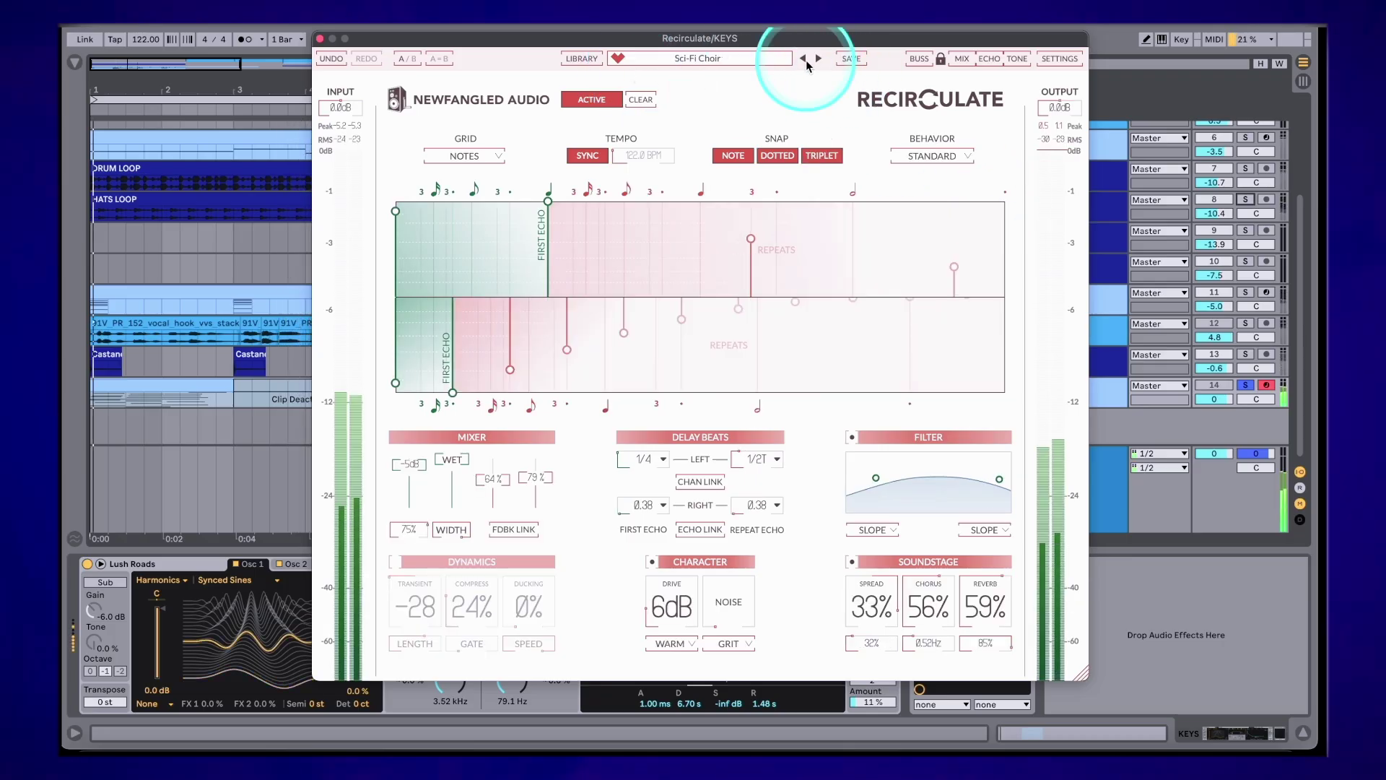
{"action": "left_click", "coordinate": [567, 256]}
{"action": "left_click", "coordinate": [446, 234]}
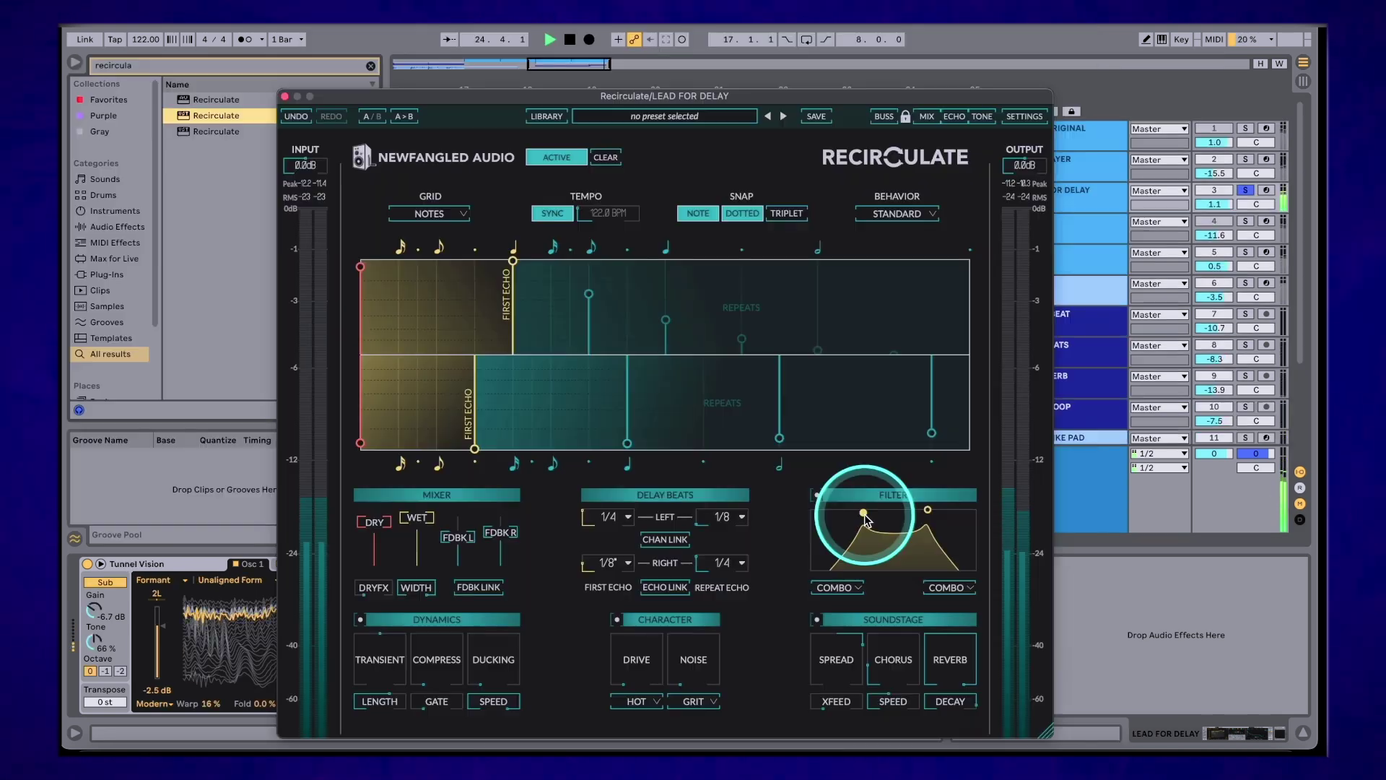
Reshape the delay's filter curve on the lead track by moving its low and high cutoff points
{"action": "left_click", "coordinate": [910, 517]}
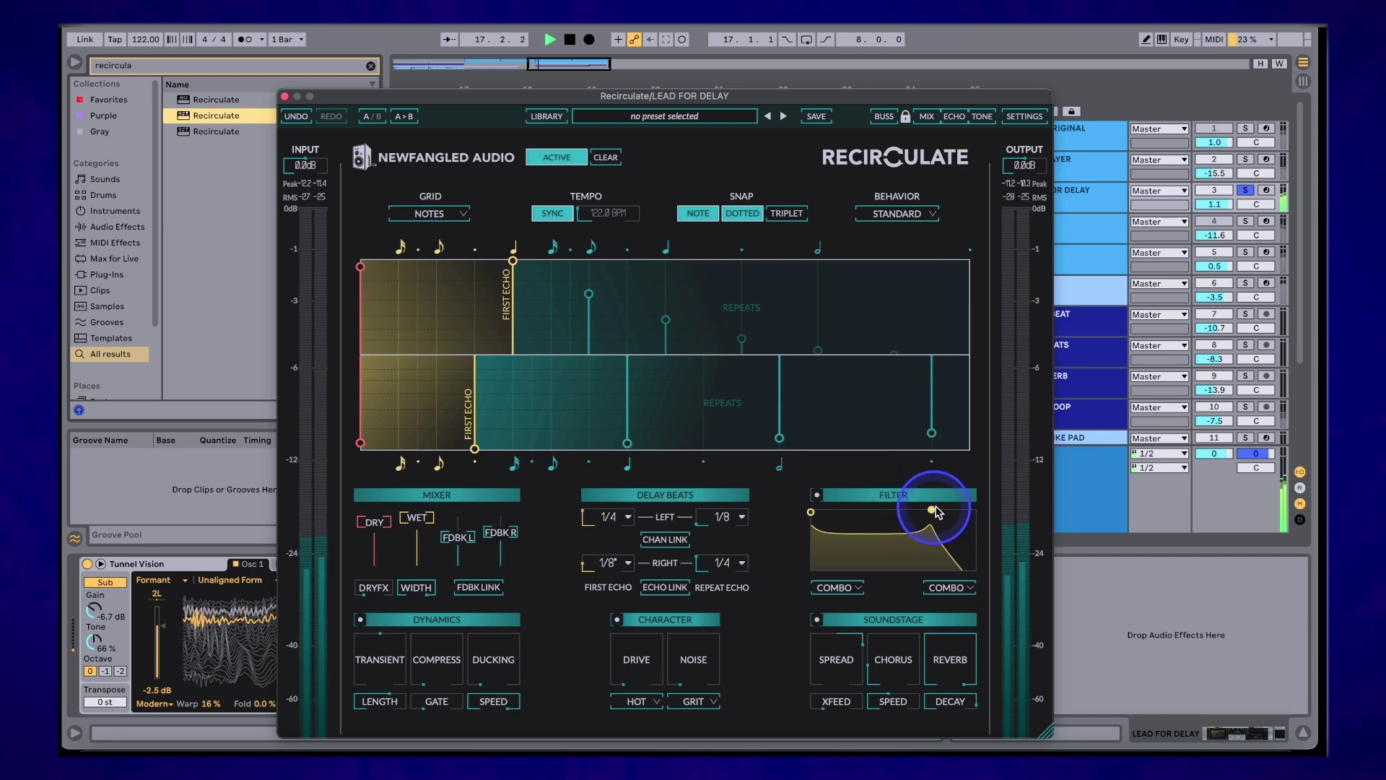
{"action": "left_click", "coordinate": [345, 641]}
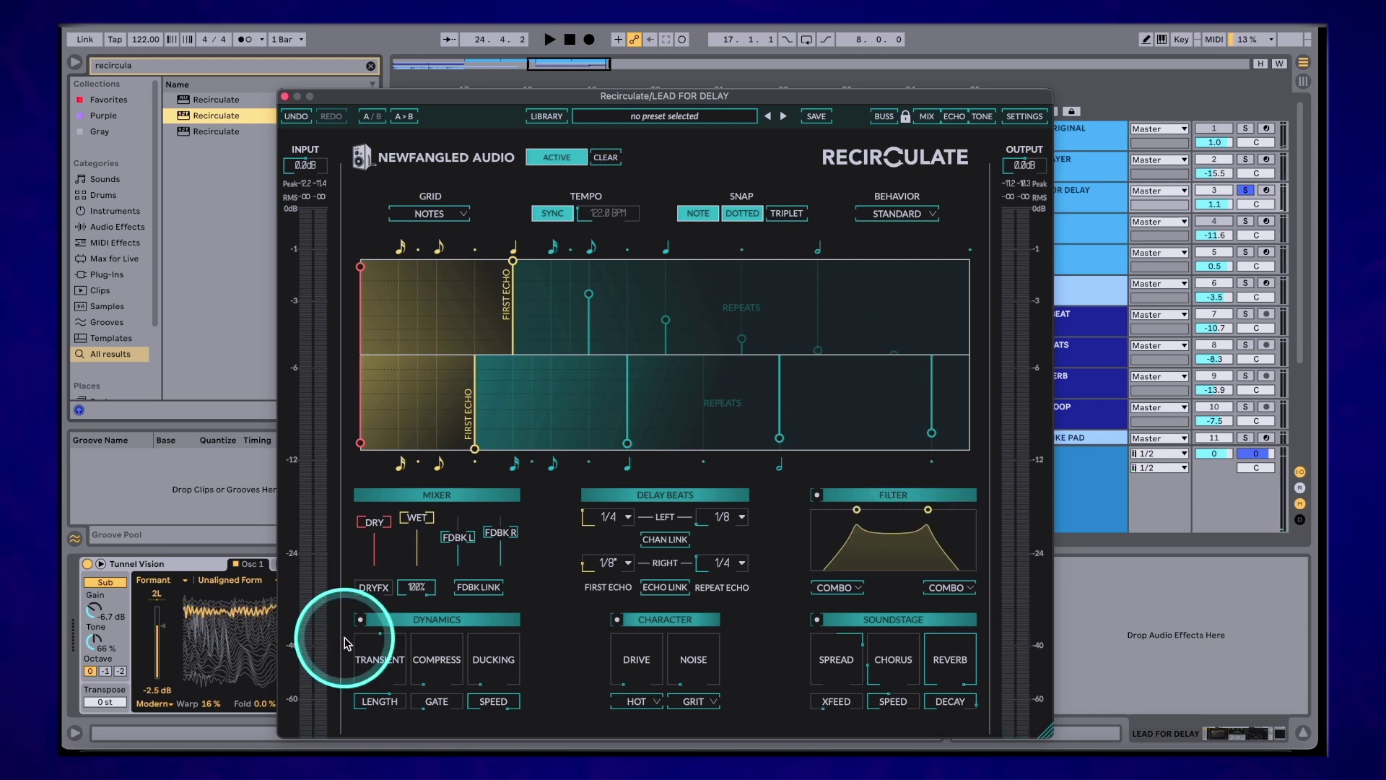
Play the lead and try different Drive types in the Character section, including Bite
{"action": "mouse_move", "coordinate": [379, 655]}
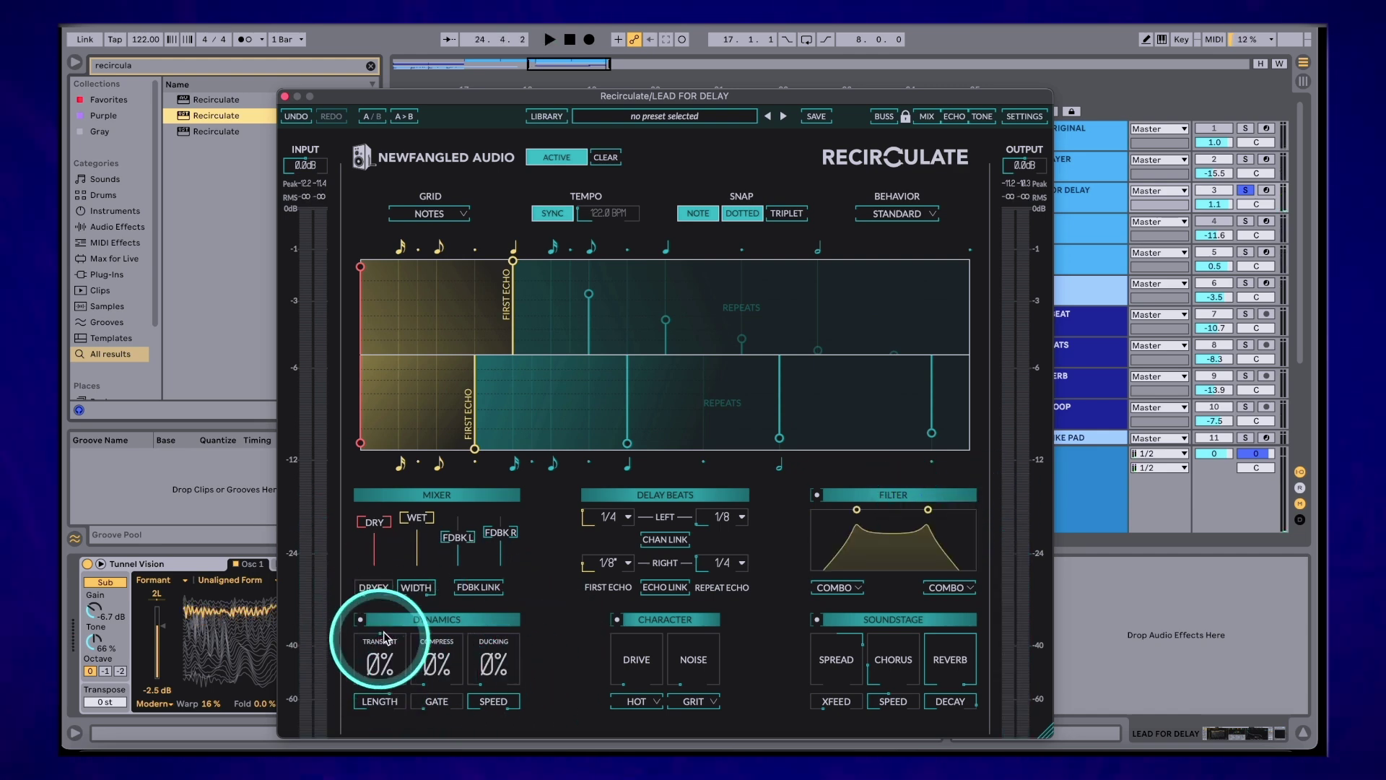
{"action": "key", "text": "space"}
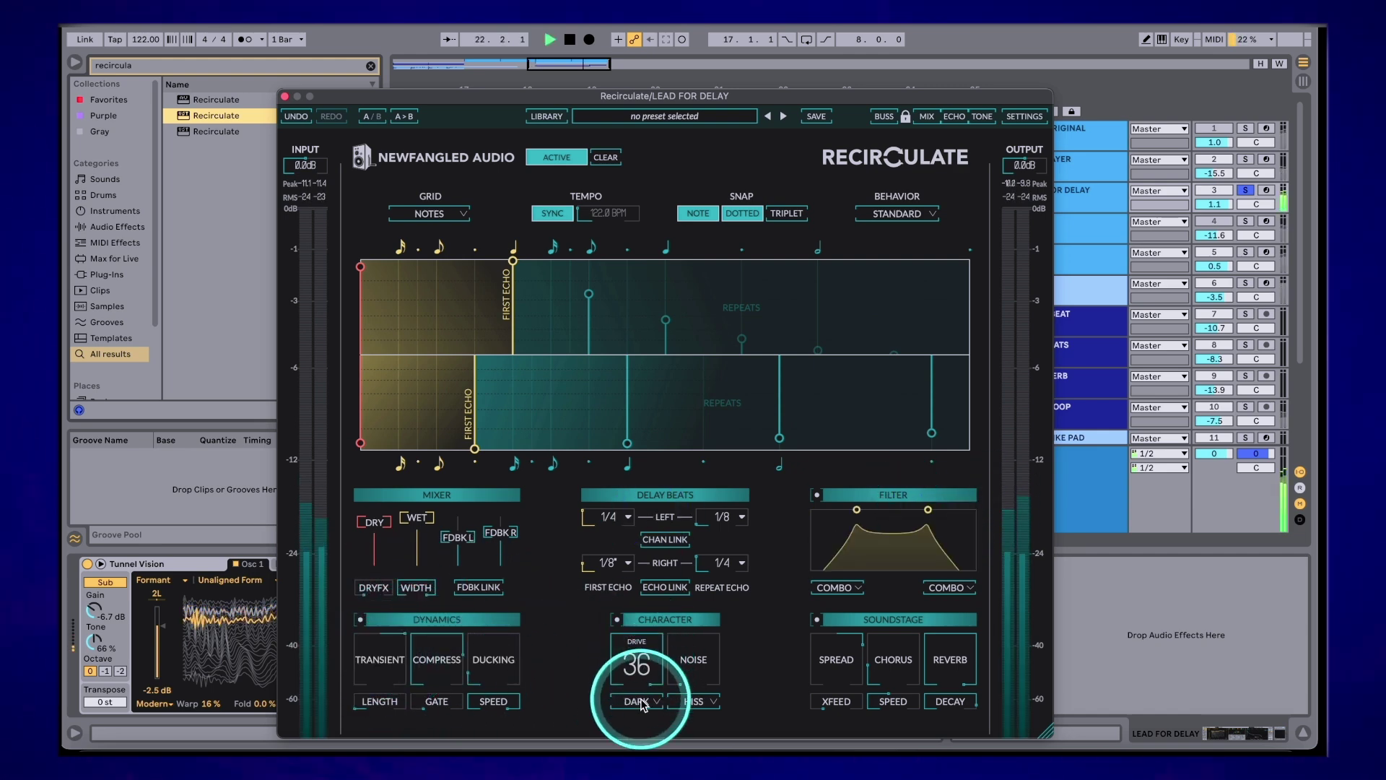
{"action": "left_click", "coordinate": [636, 701]}
{"action": "left_click", "coordinate": [639, 647]}
{"action": "left_click_drag", "start_coordinate": [638, 646], "coordinate": [639, 697]}
{"action": "left_click", "coordinate": [639, 697]}
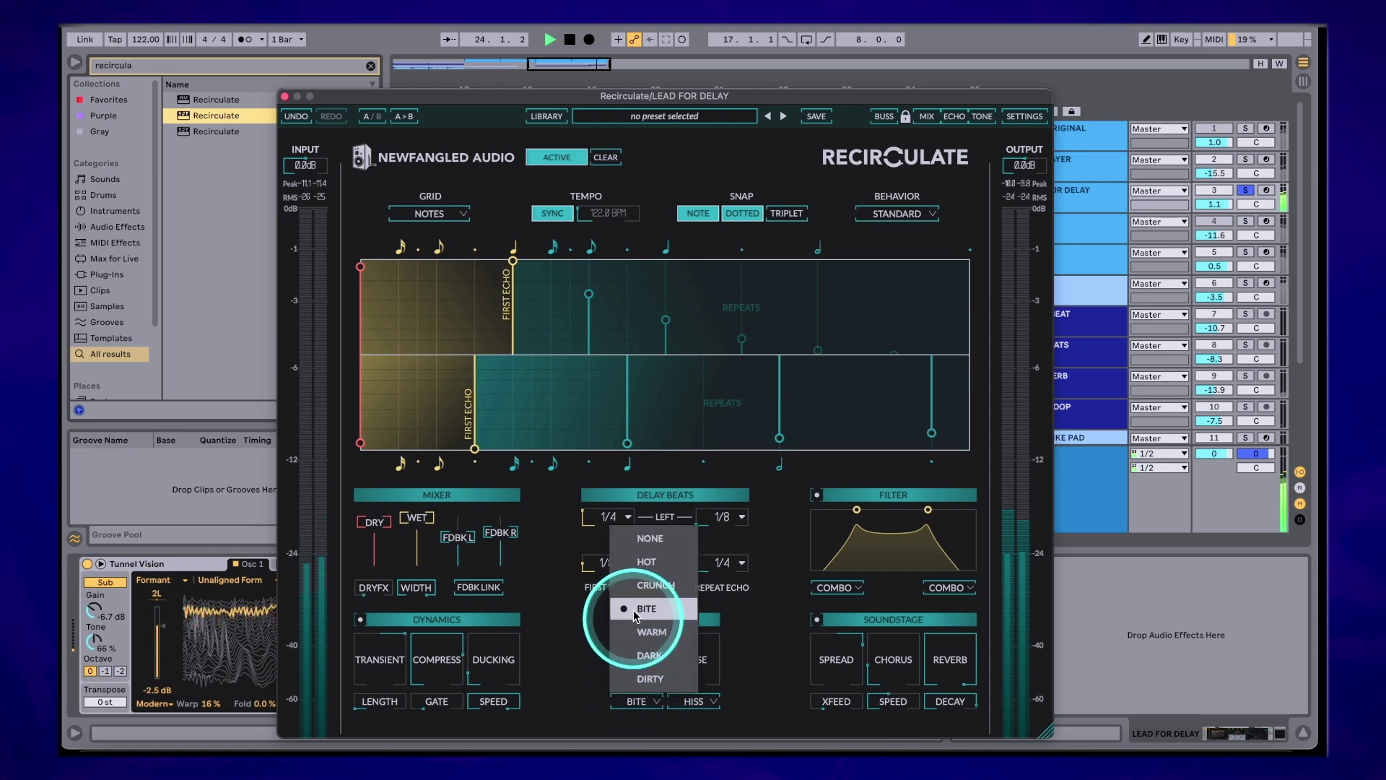
{"action": "left_click", "coordinate": [636, 574]}
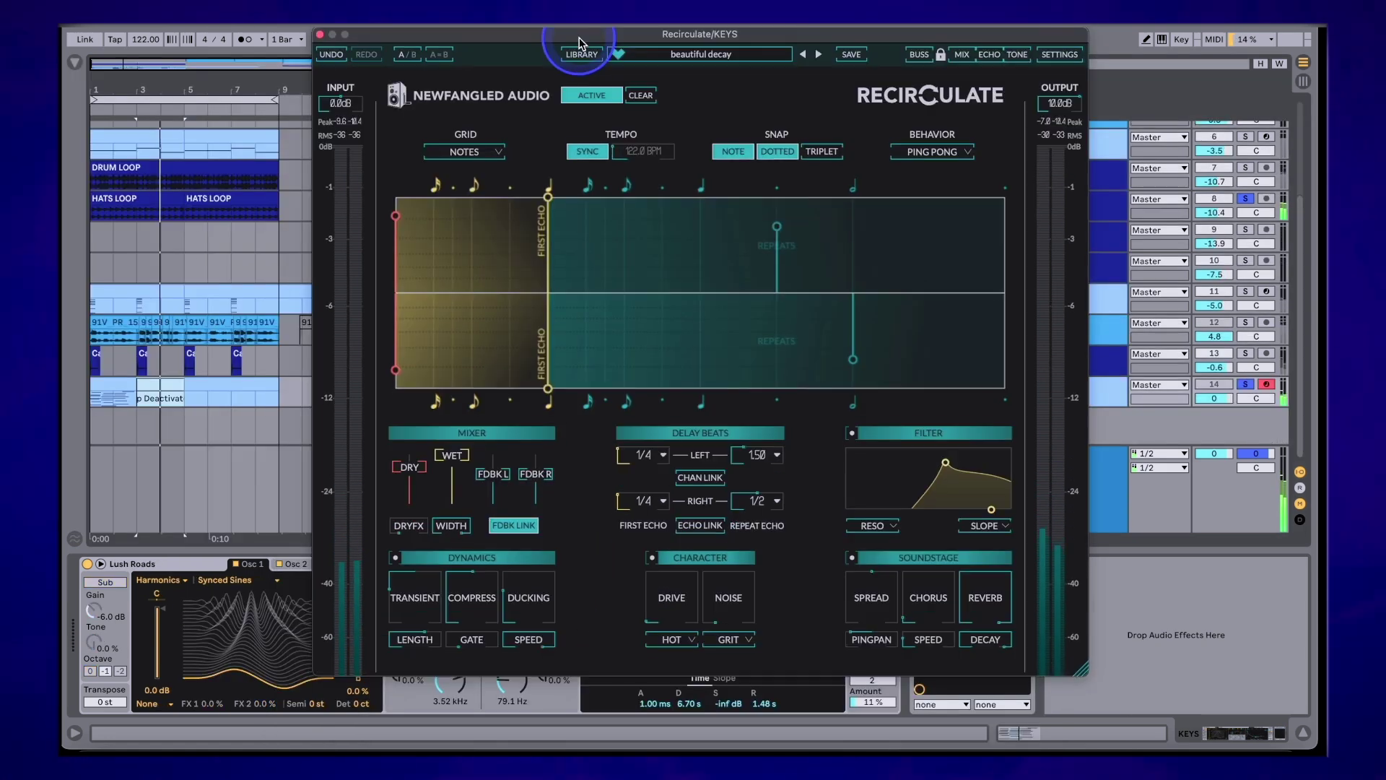
Reposition the plug-in window on the keys track and look through the preset list and library
{"action": "left_click_drag", "start_coordinate": [578, 41], "coordinate": [621, 59]}
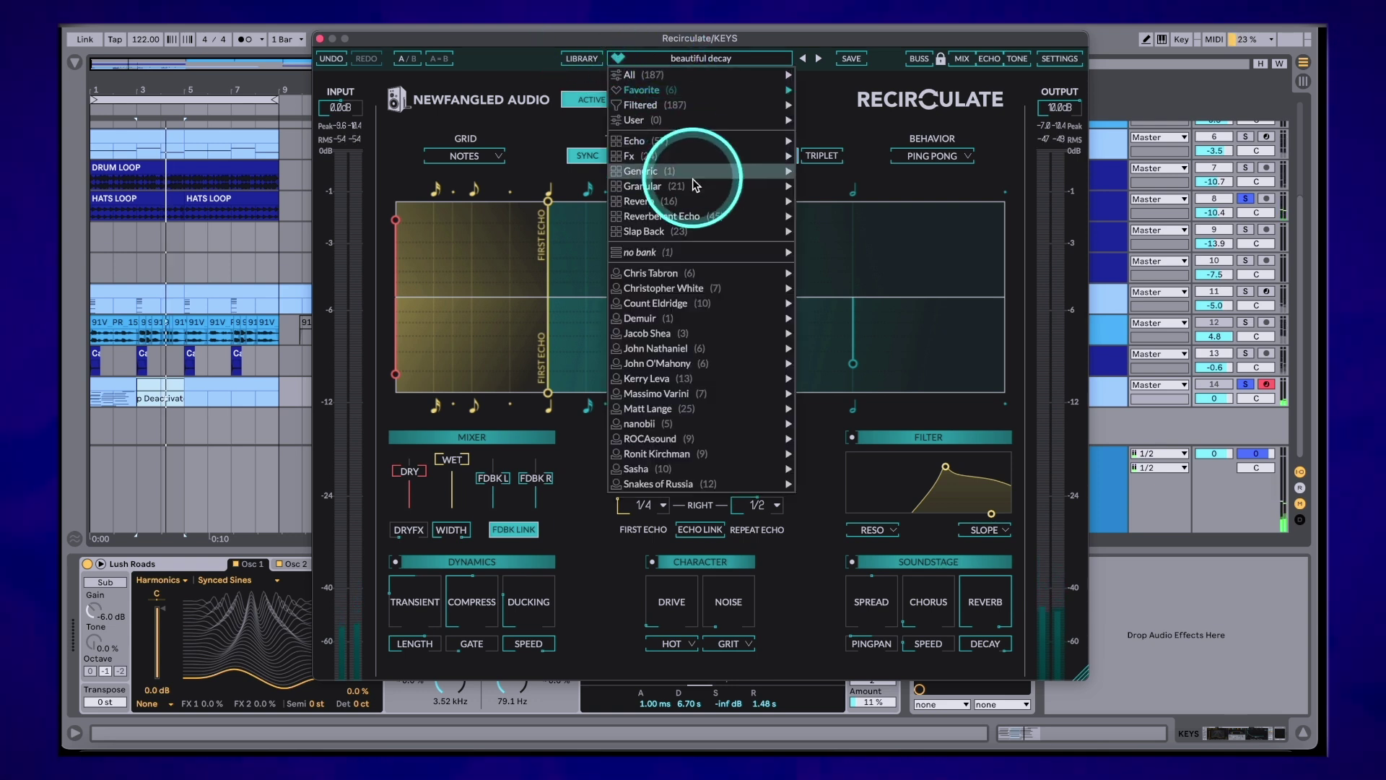
{"action": "left_click", "coordinate": [634, 56]}
{"action": "left_click", "coordinate": [556, 79]}
{"action": "left_click", "coordinate": [575, 62]}
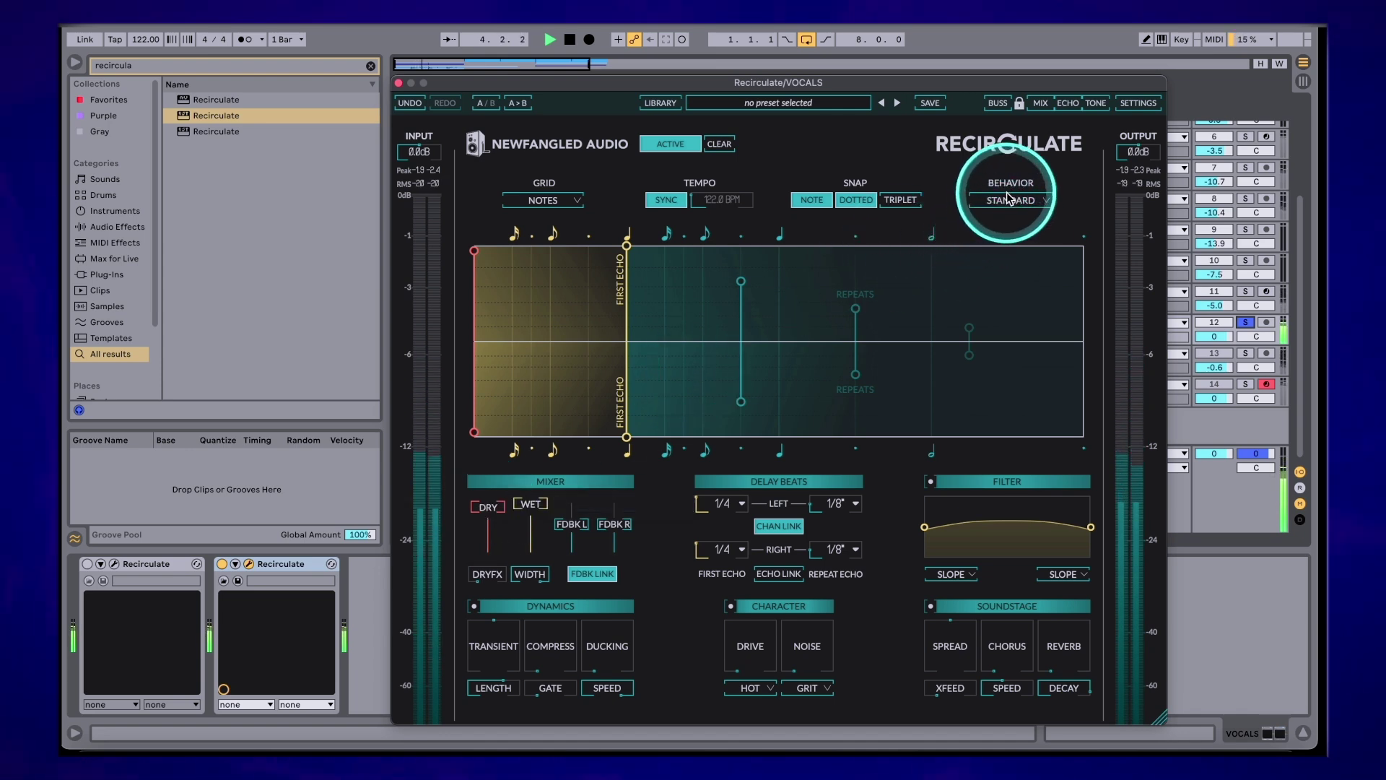
Set the delay behavior on the vocals track to Granular
{"action": "left_click", "coordinate": [1007, 200]}
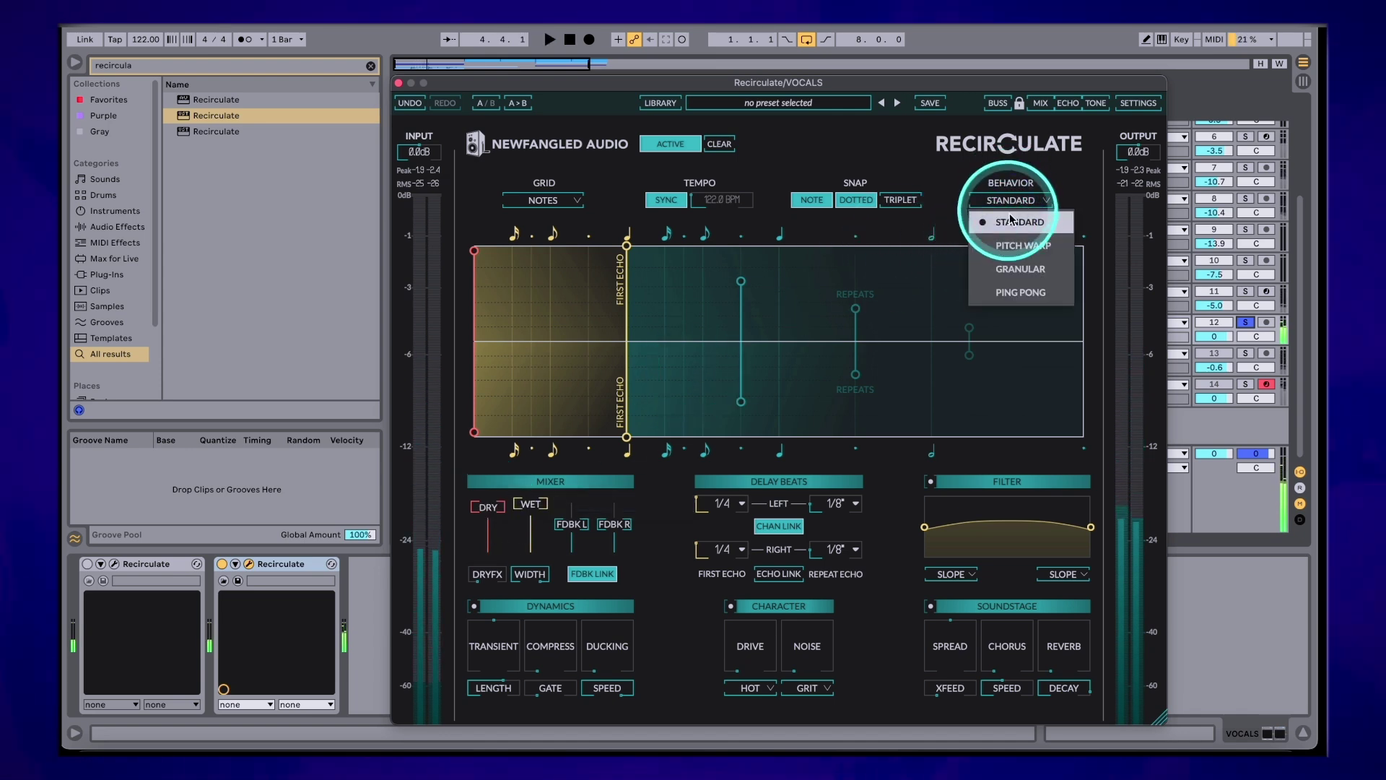
{"action": "left_click", "coordinate": [1013, 269]}
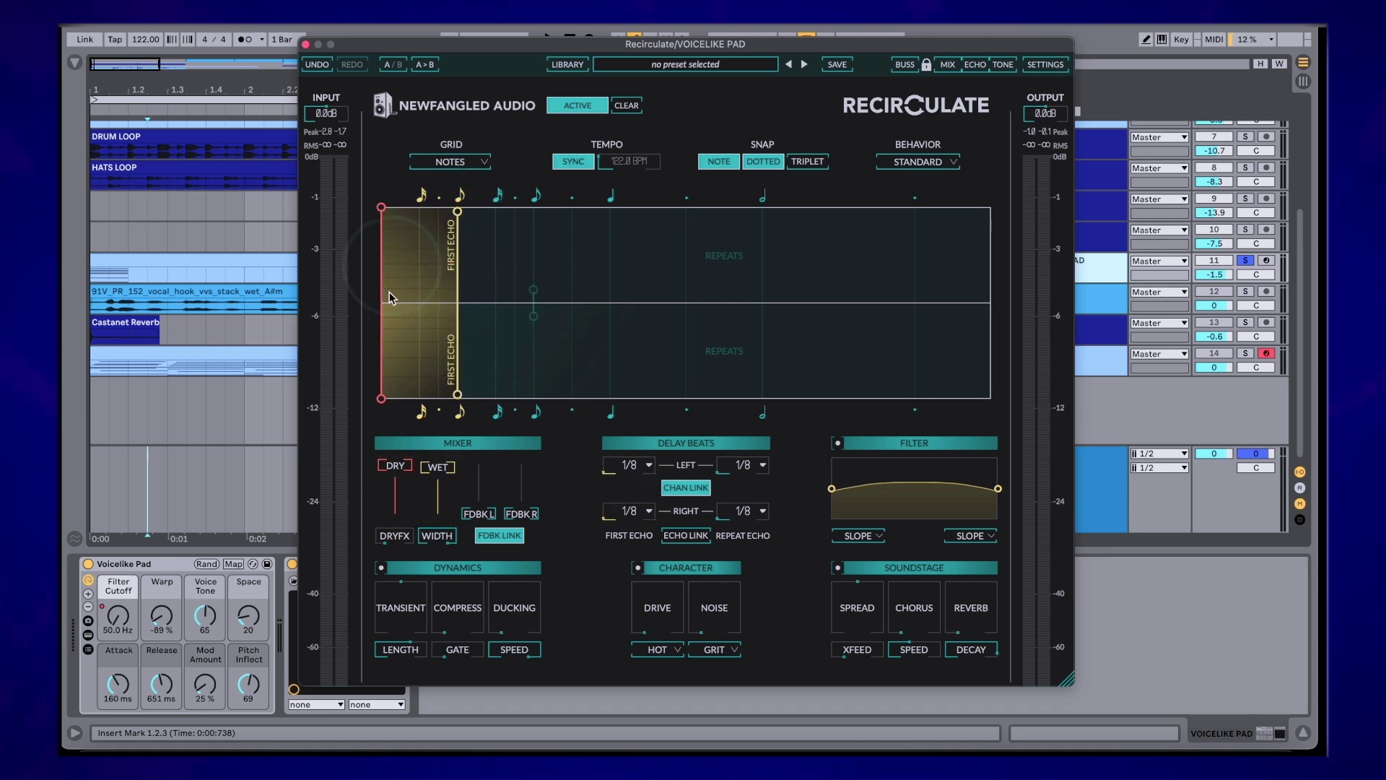
Adjust the dry level, first echo level and repeat feedback on the voicelike pad's delay graph
{"action": "left_click_drag", "start_coordinate": [383, 398], "coordinate": [378, 439]}
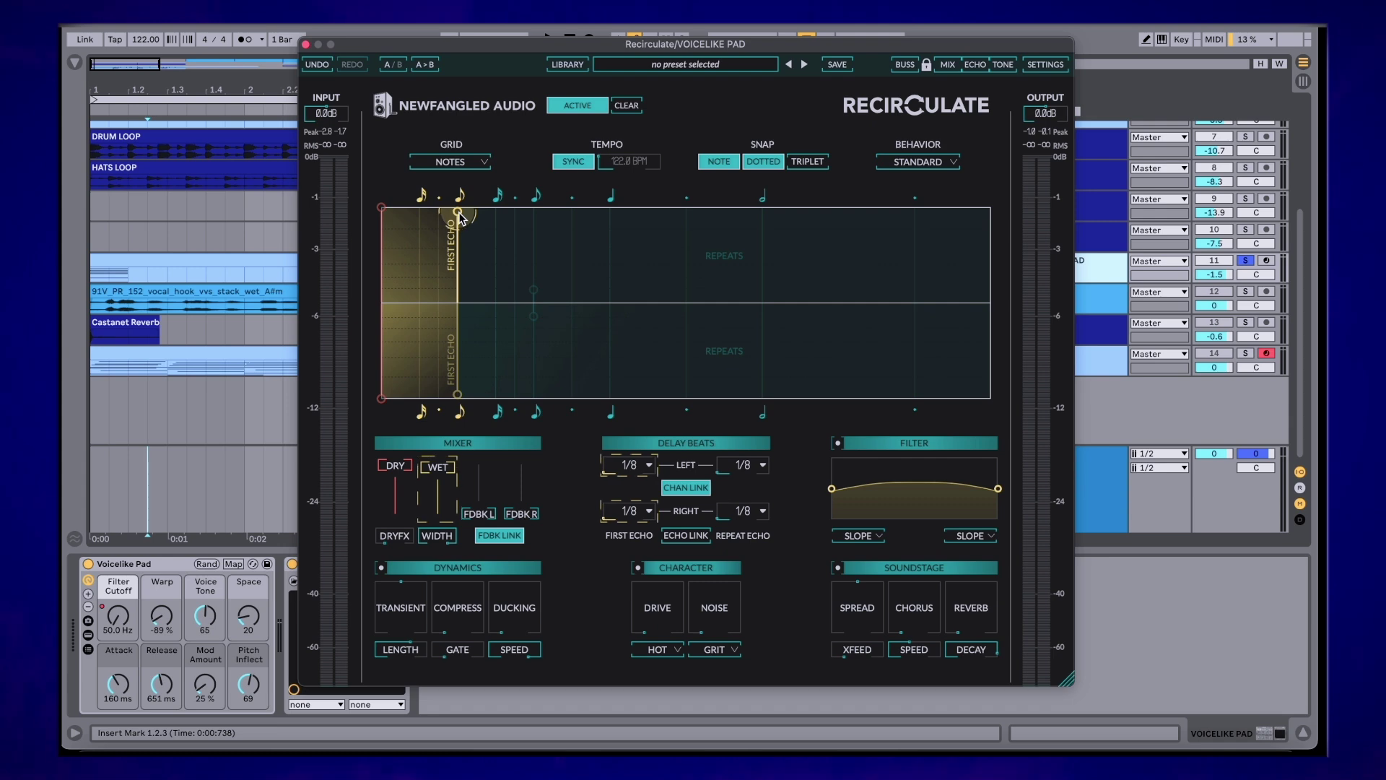
{"action": "mouse_move", "coordinate": [460, 217]}
{"action": "left_mouse_down"}
{"action": "mouse_move", "coordinate": [458, 278]}
{"action": "mouse_move", "coordinate": [458, 186]}
{"action": "mouse_move", "coordinate": [455, 242]}
{"action": "mouse_move", "coordinate": [535, 192]}
{"action": "mouse_move", "coordinate": [597, 202]}
{"action": "mouse_move", "coordinate": [457, 208]}
{"action": "left_mouse_up"}
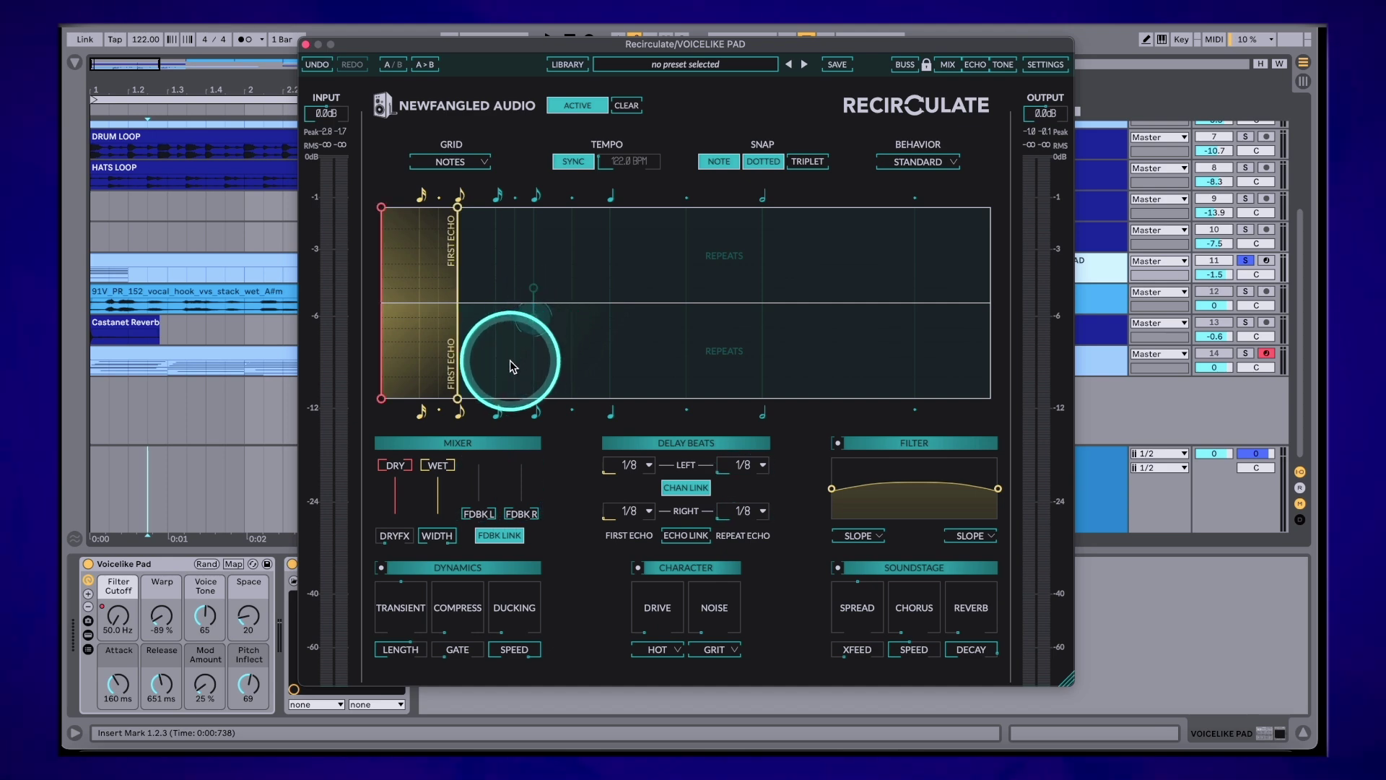
{"action": "left_click_drag", "start_coordinate": [544, 309], "coordinate": [497, 210]}
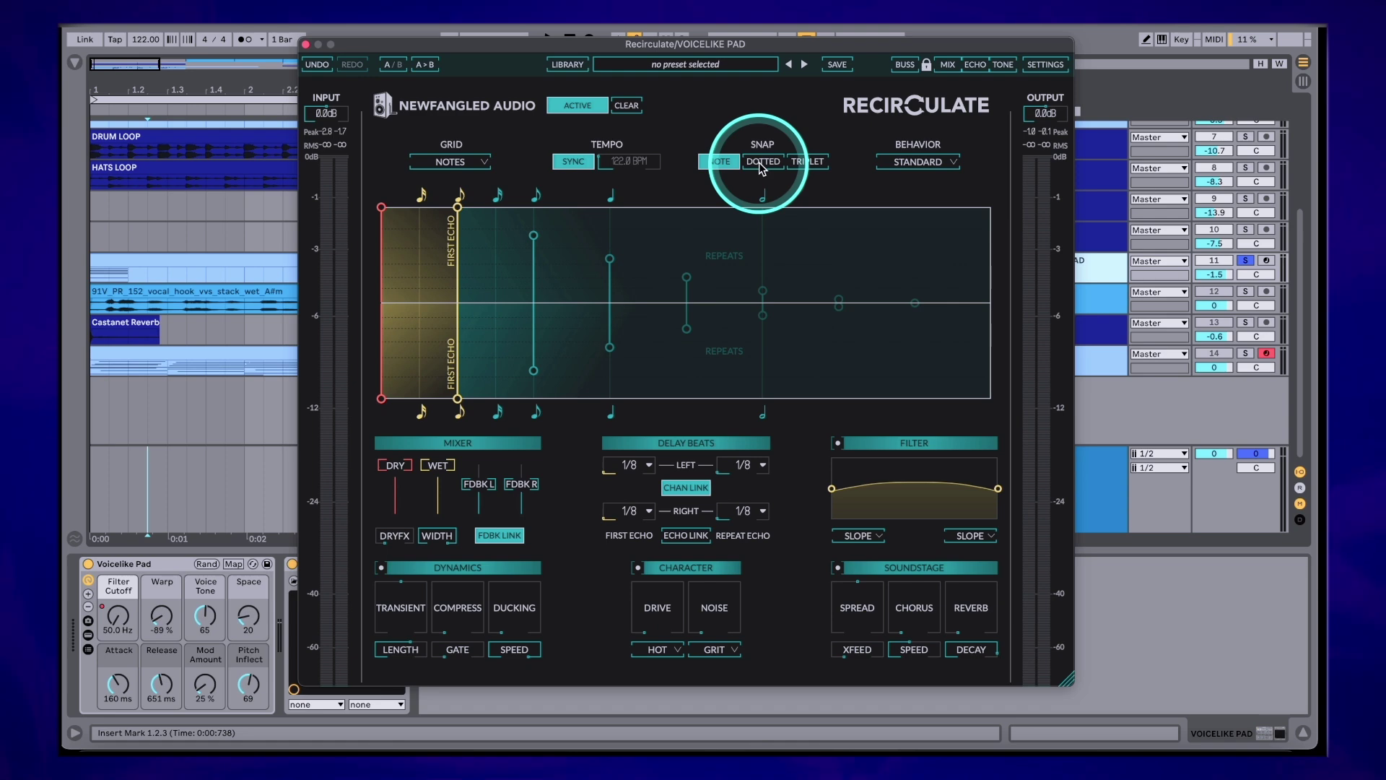
Try triplet snapping on the delay graph and move the pad's repeats to a dotted 1/8 note
{"action": "left_click", "coordinate": [807, 161]}
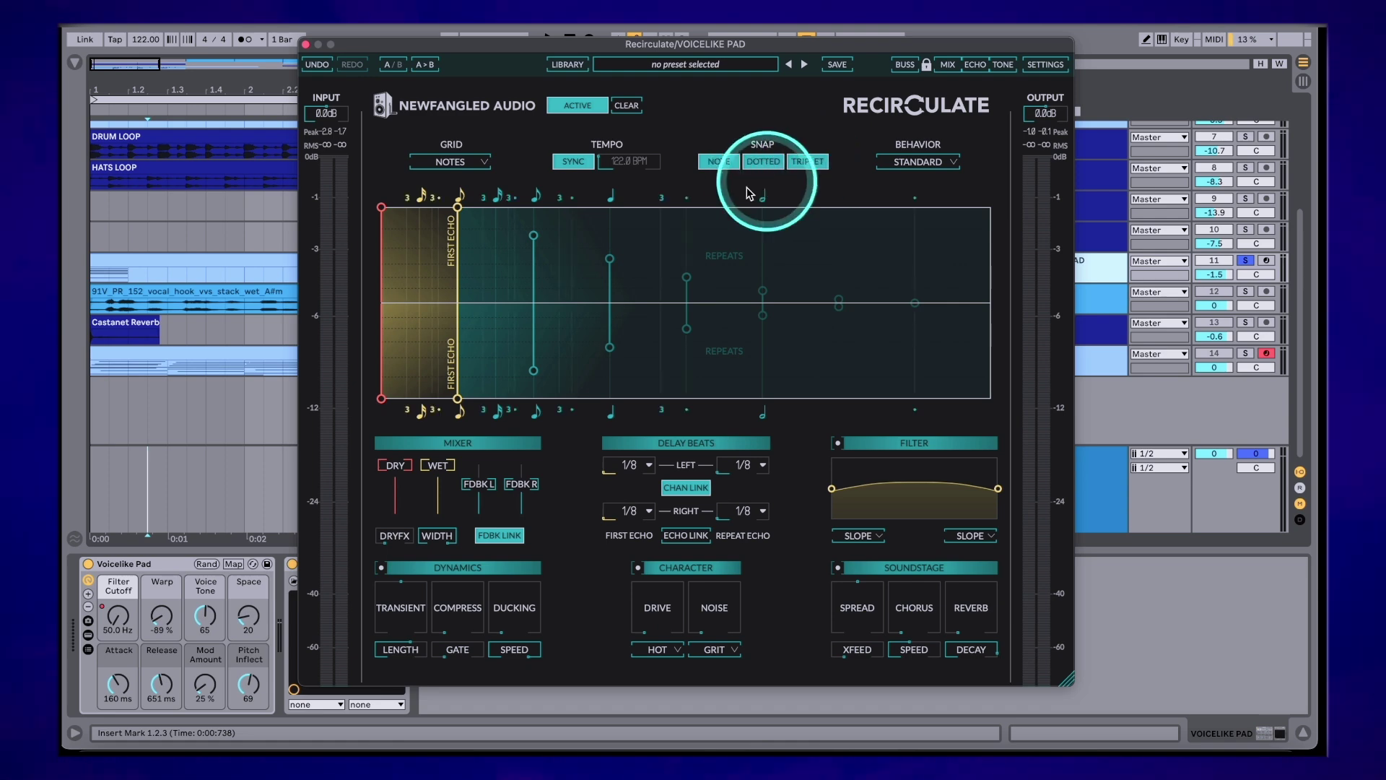
{"action": "left_click_drag", "start_coordinate": [609, 263], "coordinate": [571, 263]}
Try the Milliseconds grid with the repeat echoes at 119 ms, and return the grid to Notes
{"action": "left_click", "coordinate": [459, 164]}
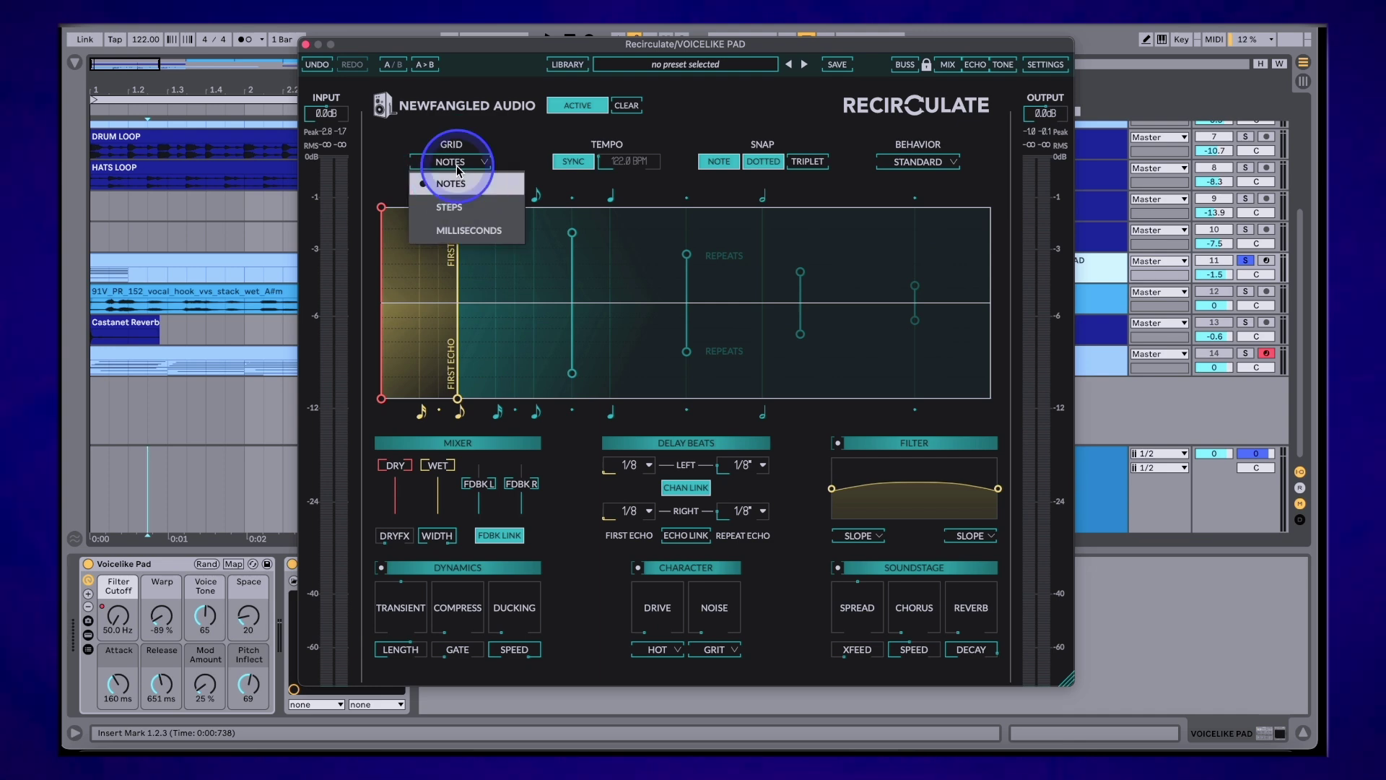
{"action": "left_click", "coordinate": [469, 230]}
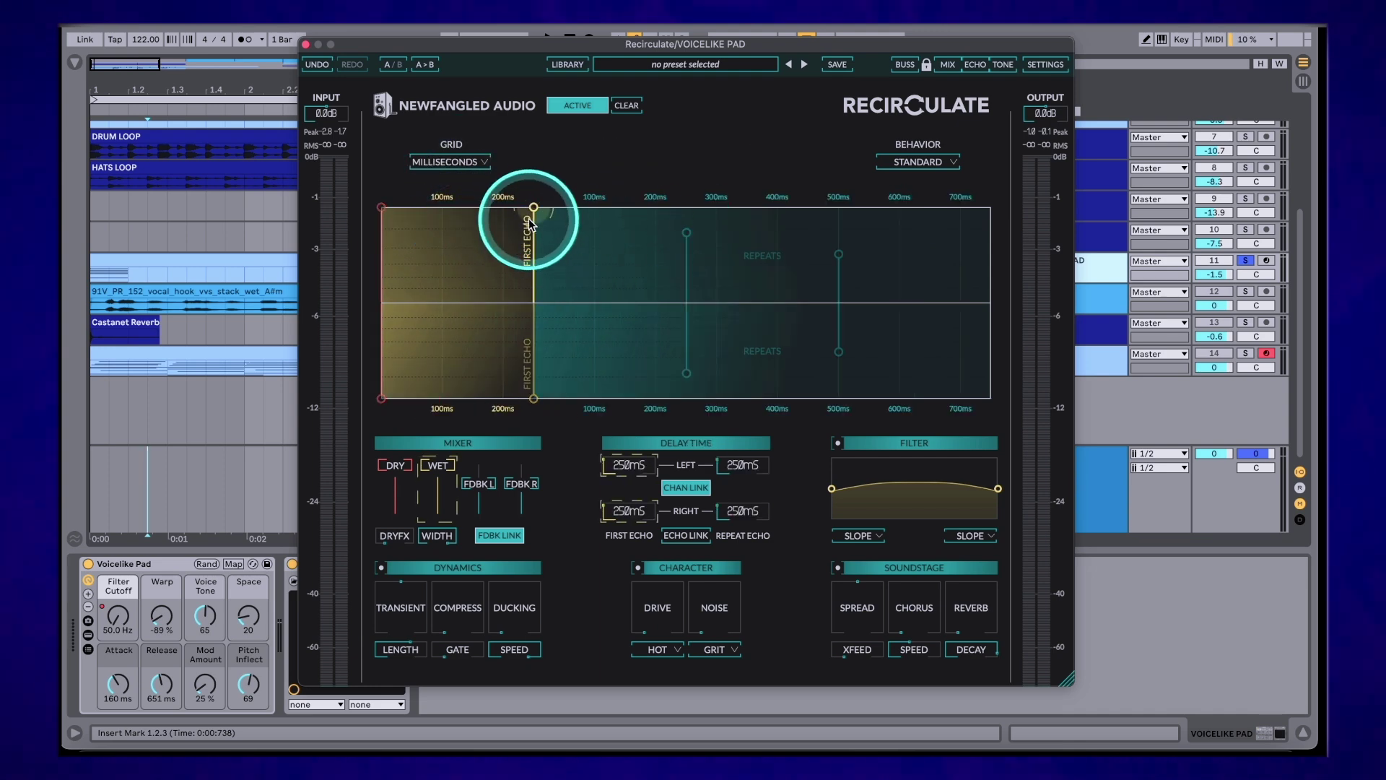
{"action": "left_click_drag", "start_coordinate": [684, 231], "coordinate": [608, 241]}
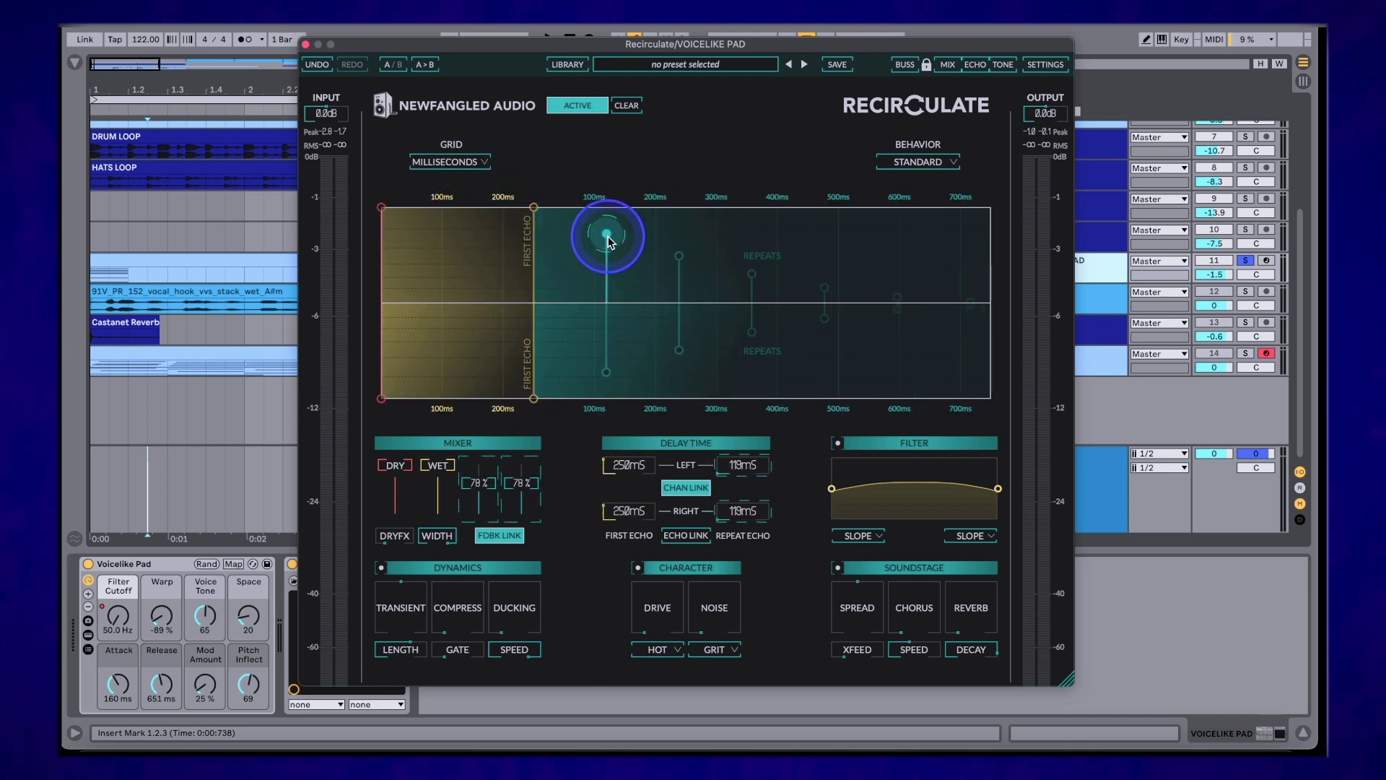
{"action": "left_click", "coordinate": [474, 163]}
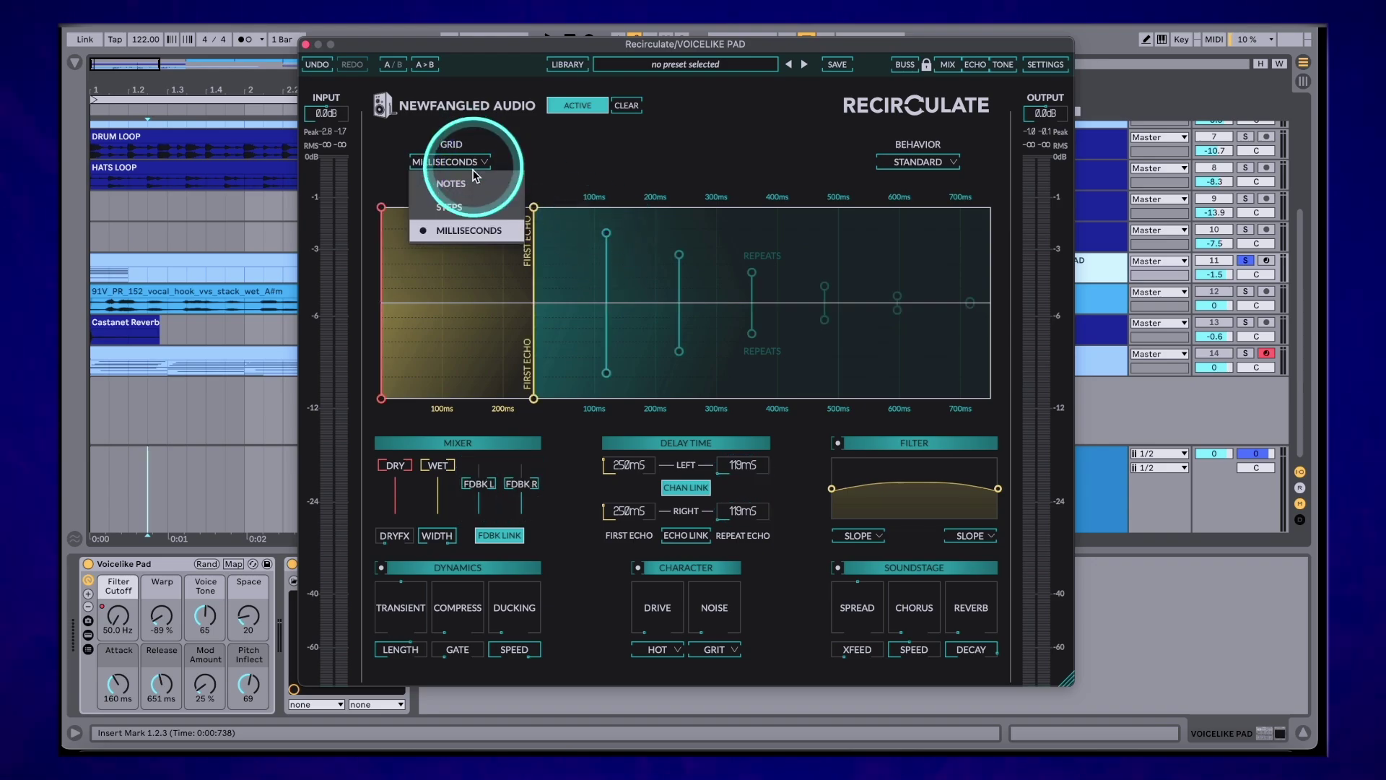
{"action": "left_click", "coordinate": [470, 182]}
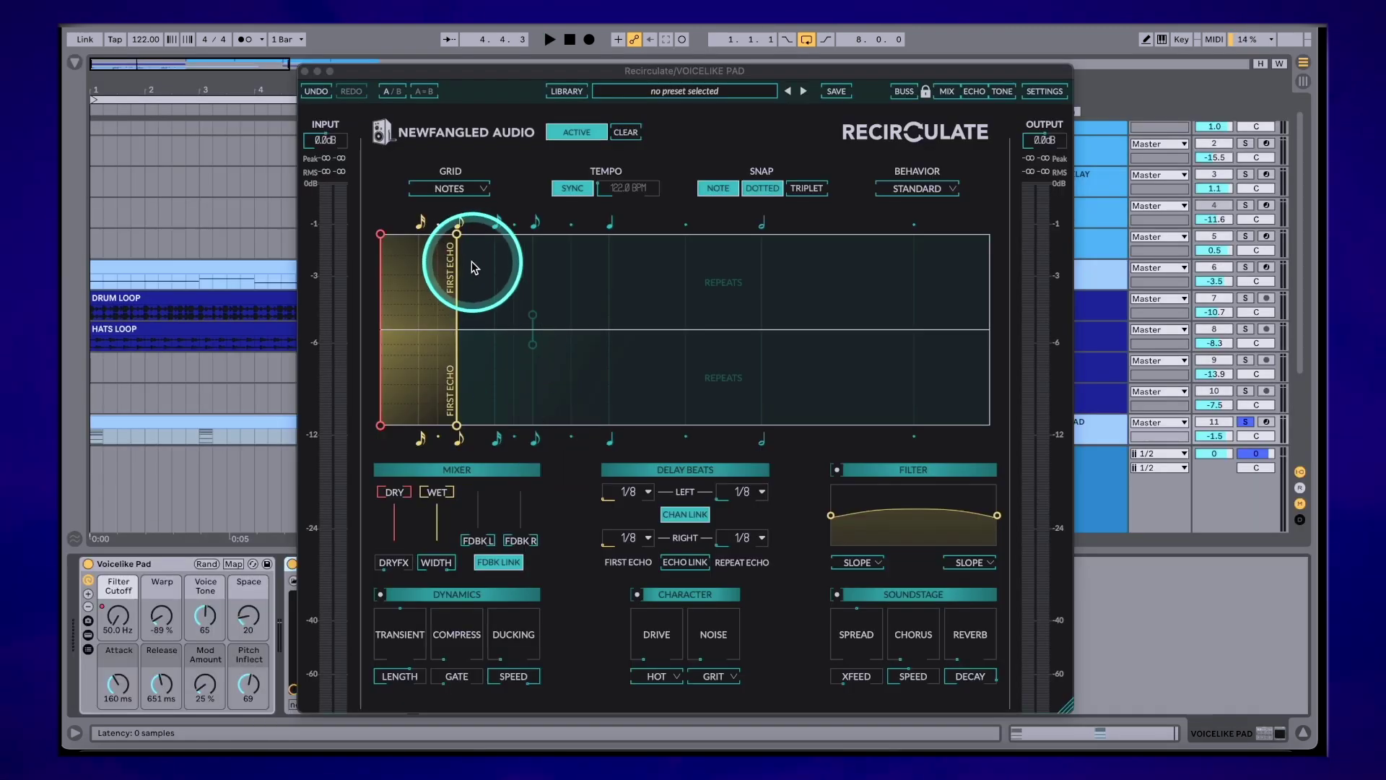
Set the pad delay's first echo and repeat echo to 1/4 with higher feedback, and start playback
{"action": "left_click_drag", "start_coordinate": [468, 260], "coordinate": [533, 241]}
{"action": "left_click_drag", "start_coordinate": [609, 318], "coordinate": [680, 280]}
{"action": "key", "text": "space"}
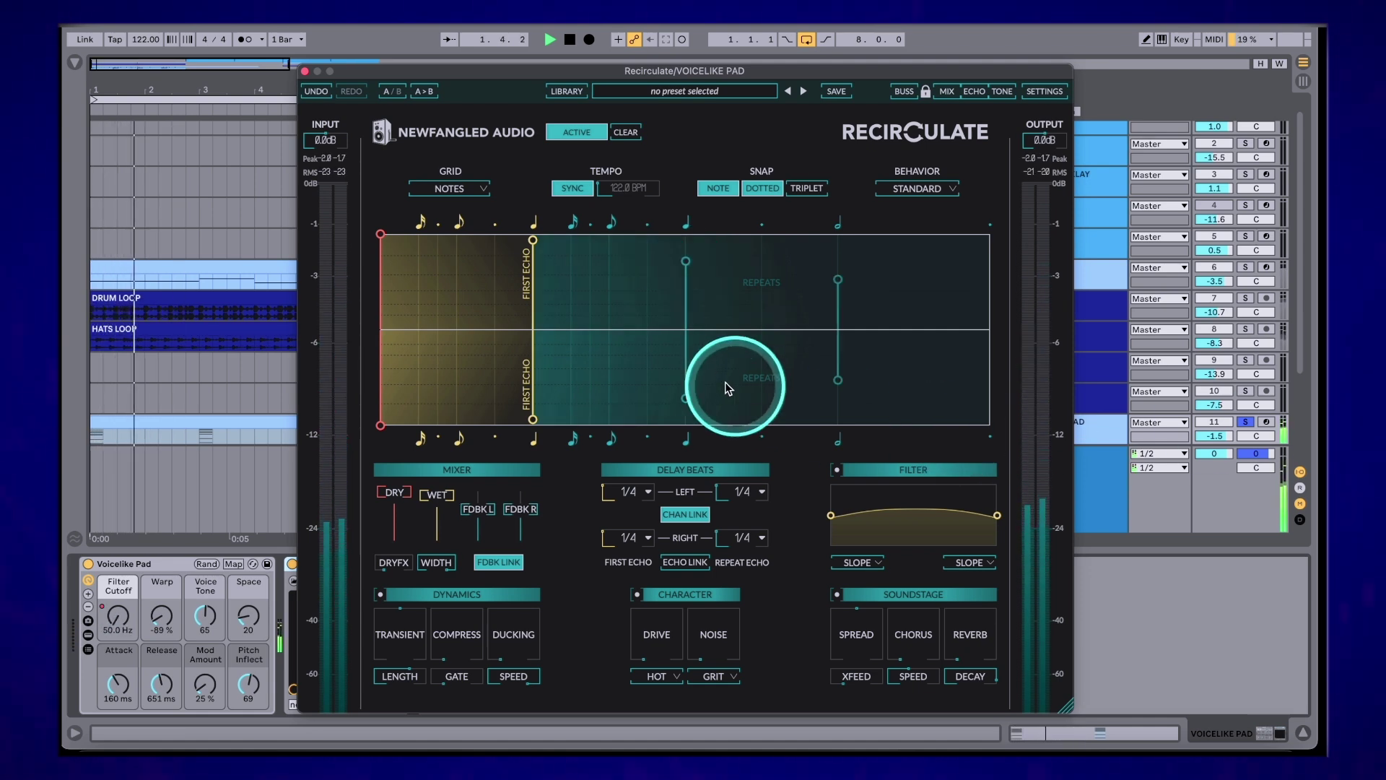
Change the repeat echoes to a dotted 1/8 and raise their feedback slightly, with the pad track out of solo
{"action": "left_click_drag", "start_coordinate": [681, 397], "coordinate": [644, 398]}
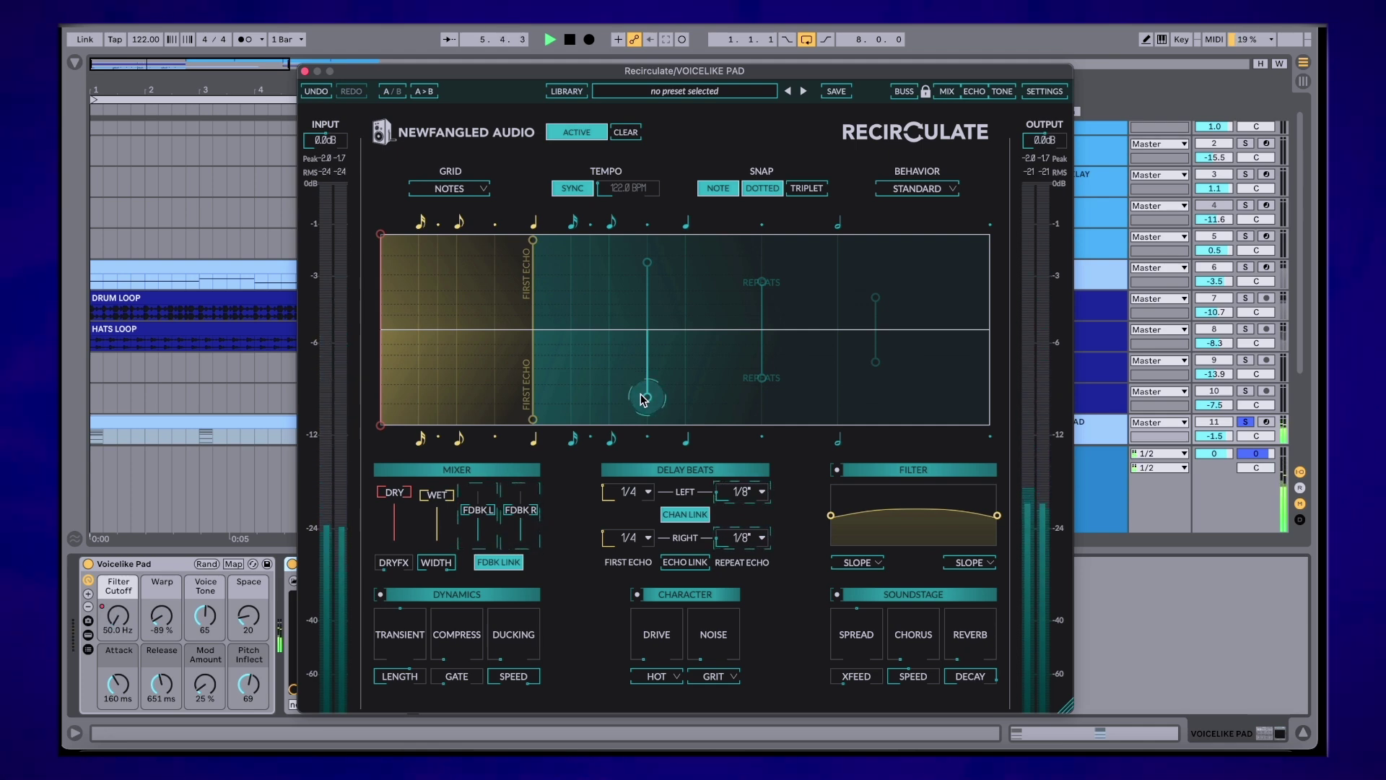
{"action": "left_click", "coordinate": [1246, 422]}
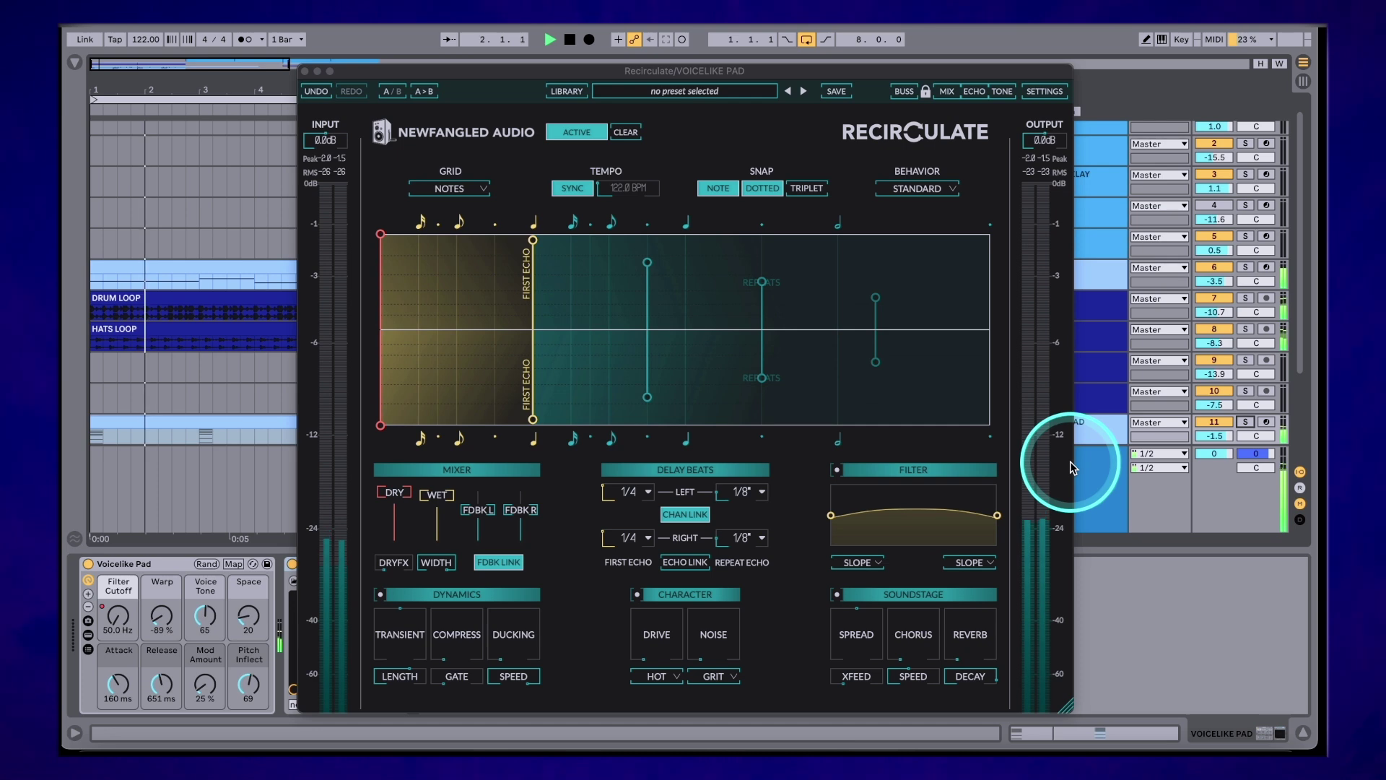
{"action": "left_click_drag", "start_coordinate": [651, 267], "coordinate": [651, 264]}
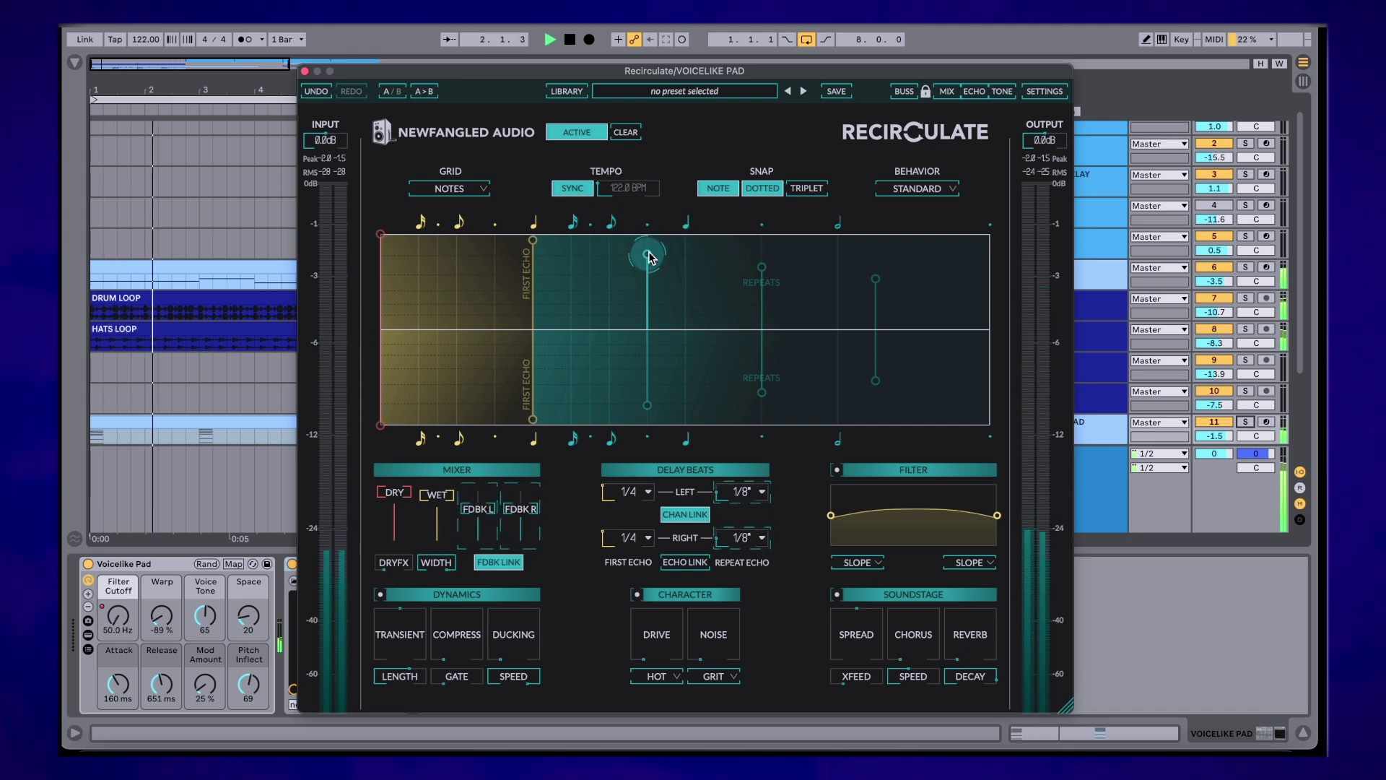
Set the pad delay's behavior to Ping Pong and play the song
{"action": "left_click", "coordinate": [914, 191]}
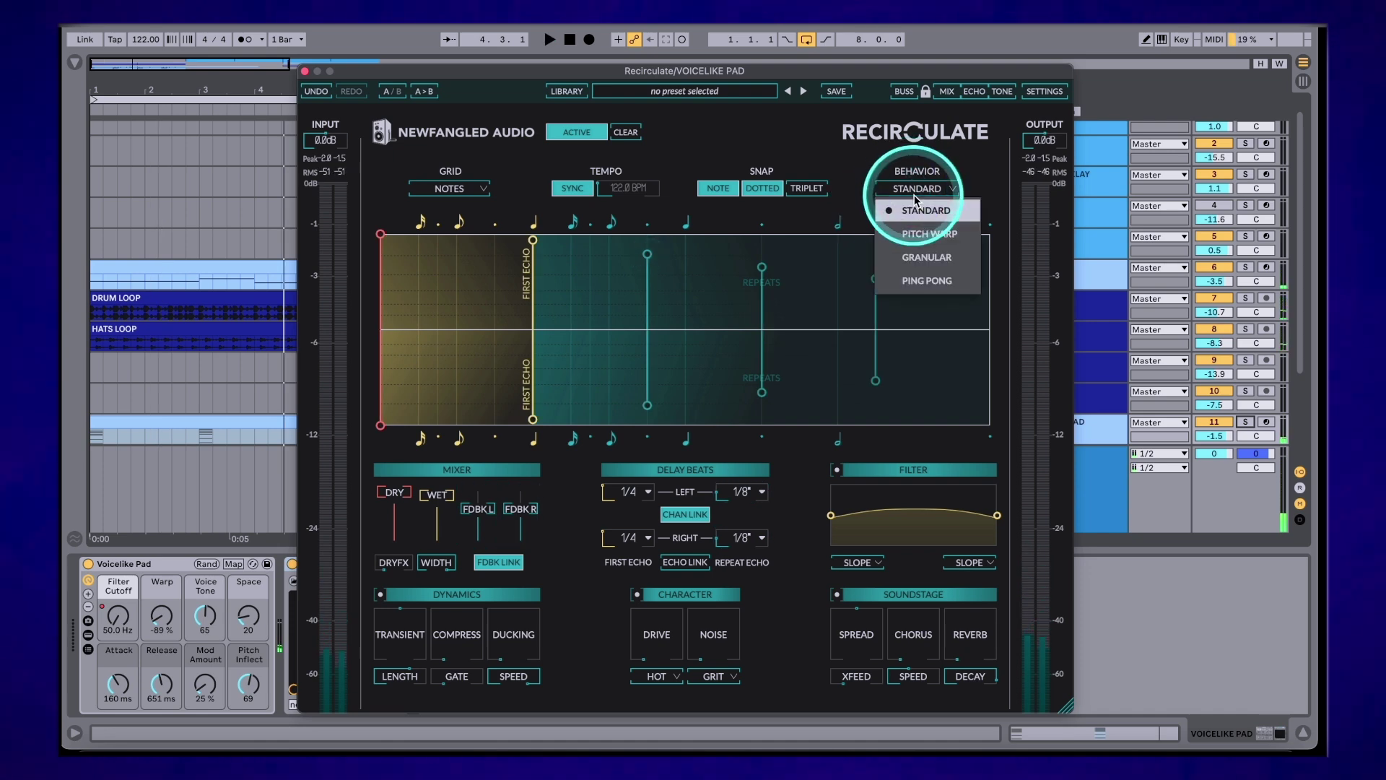
{"action": "left_click", "coordinate": [920, 281]}
{"action": "key", "text": "space"}
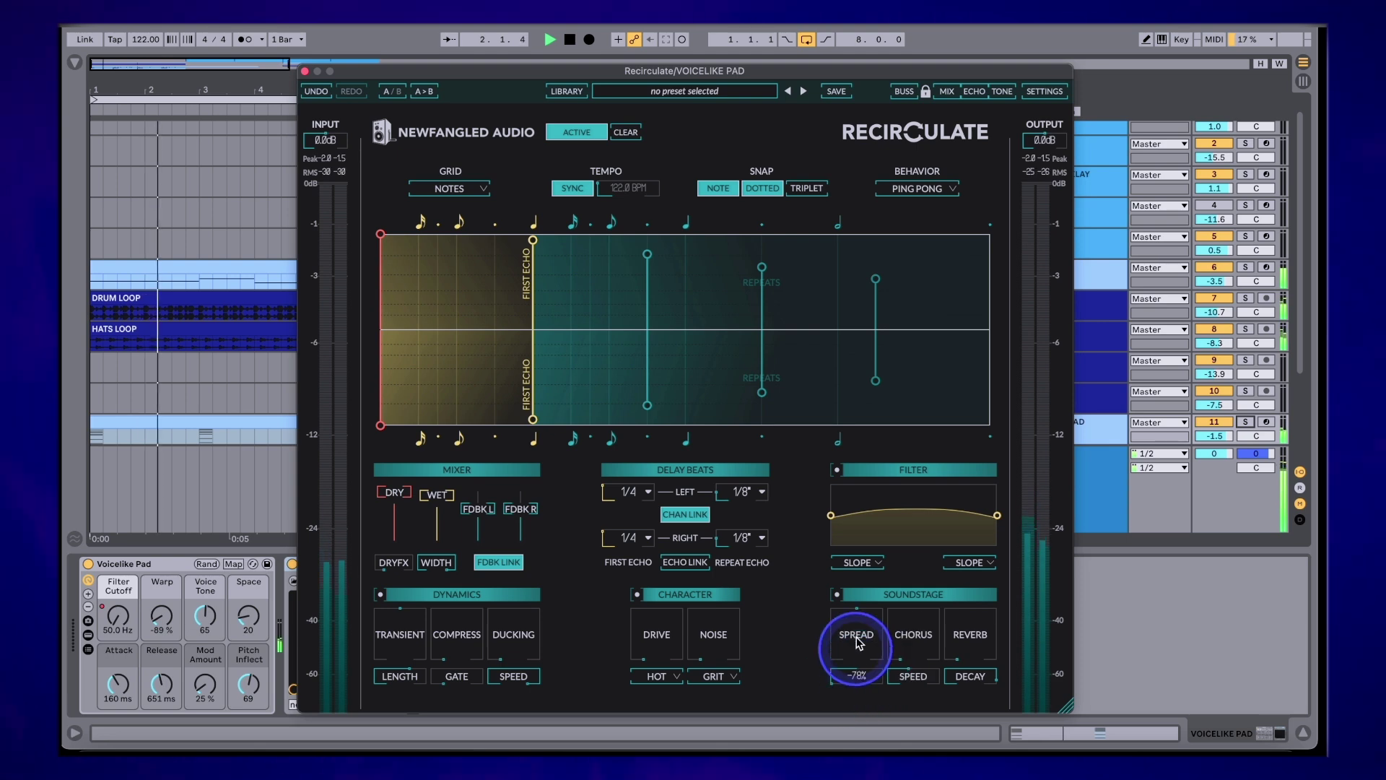
Sweep the PingPan amount from negative values up to about 83% during playback, and reset it to its default
{"action": "left_click_drag", "start_coordinate": [863, 672], "coordinate": [864, 679]}
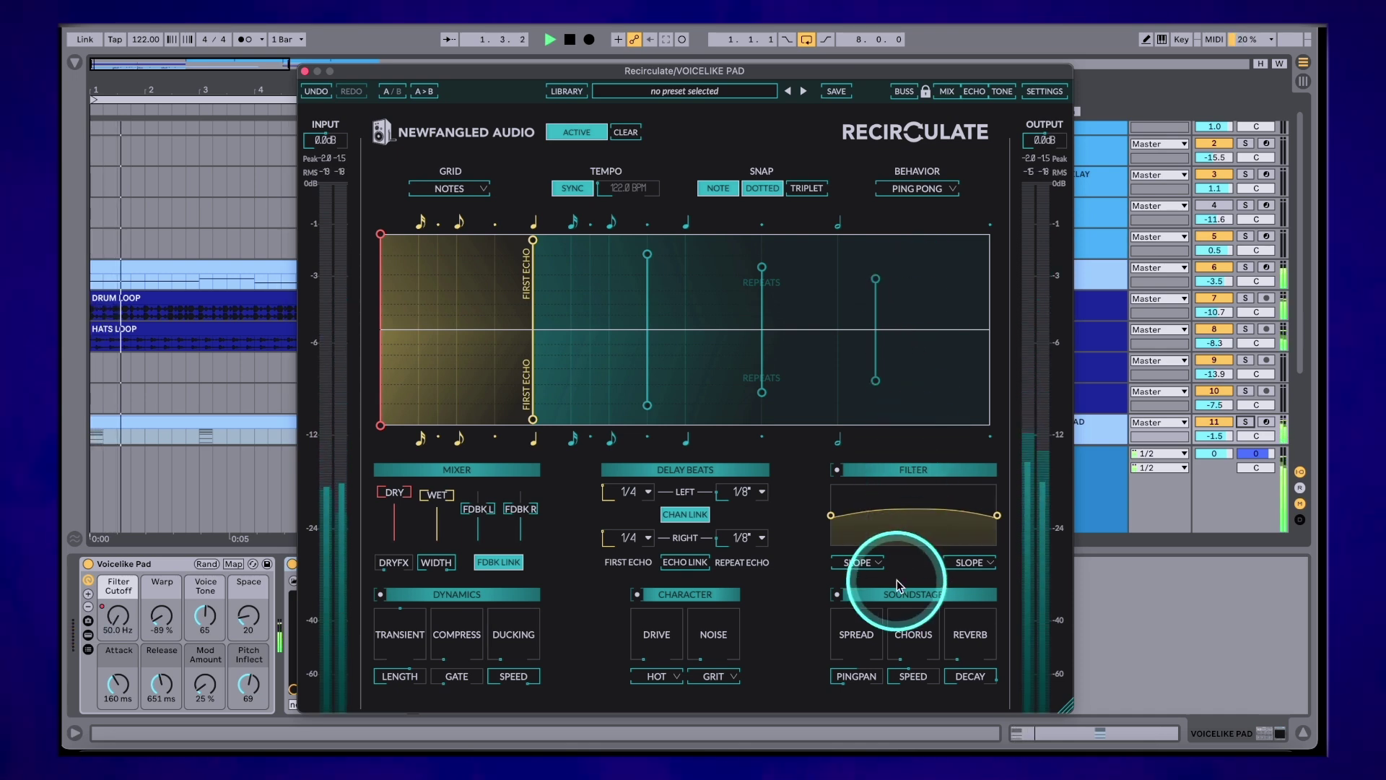
{"action": "left_click_drag", "start_coordinate": [860, 674], "coordinate": [860, 597]}
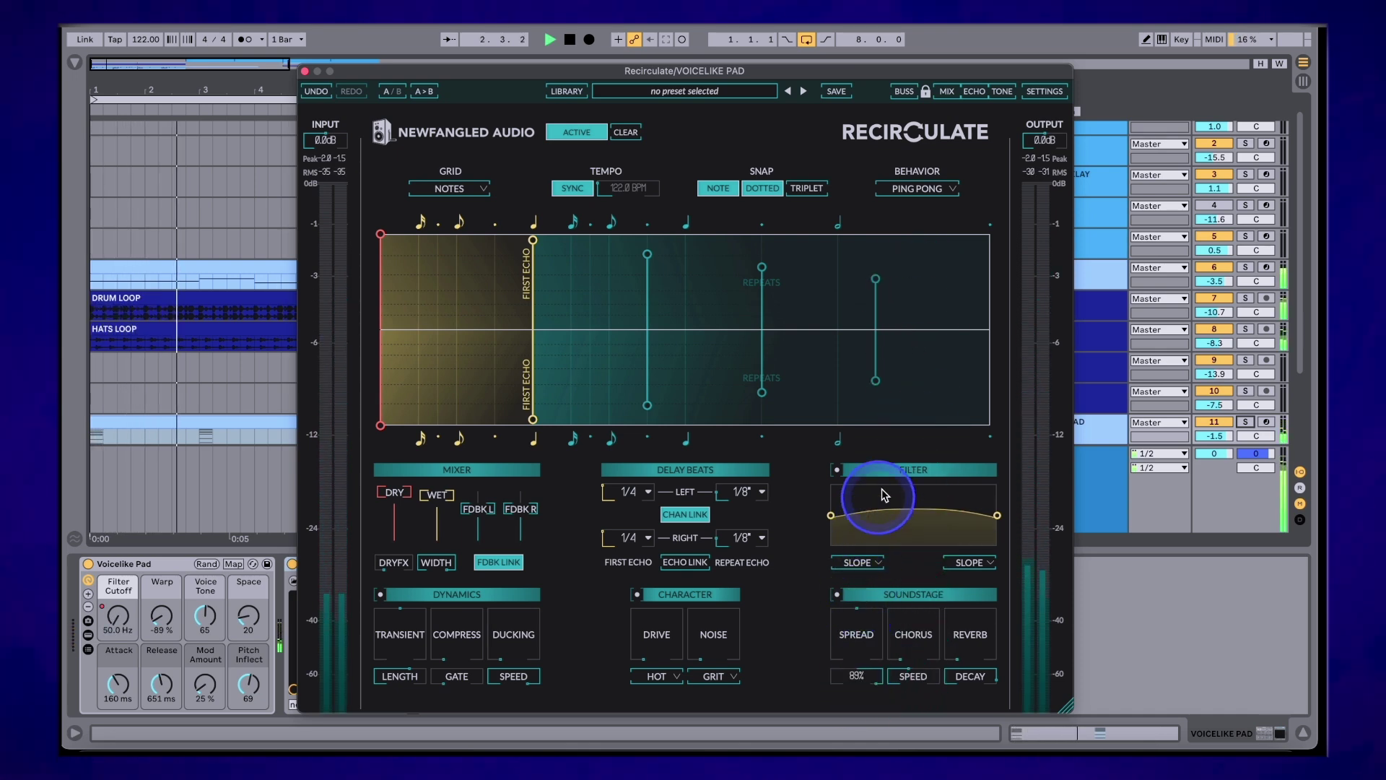
{"action": "double_click", "coordinate": [859, 675]}
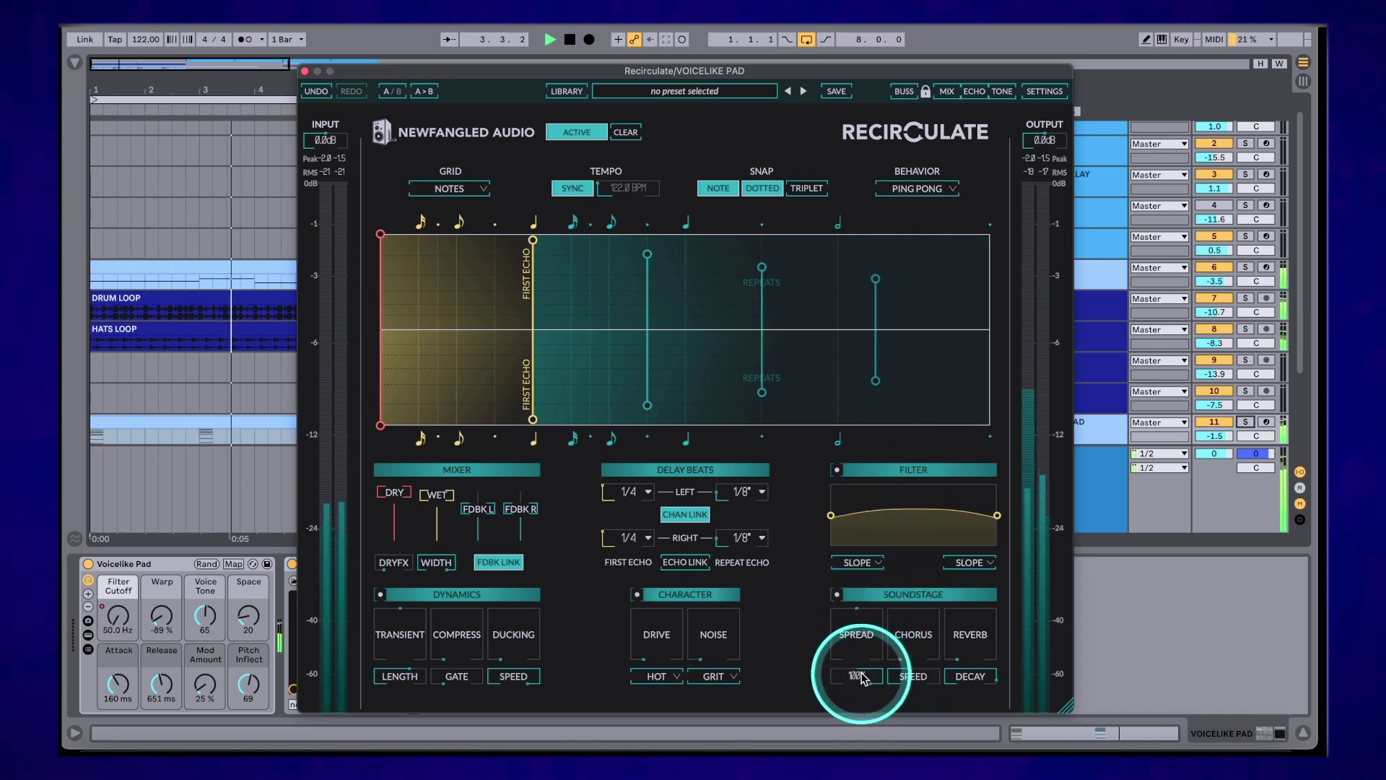
Switch the delay behavior to Pitch Warp with modulation around 49%, and solo the pad track
{"action": "left_click", "coordinate": [923, 189]}
{"action": "left_click", "coordinate": [929, 233]}
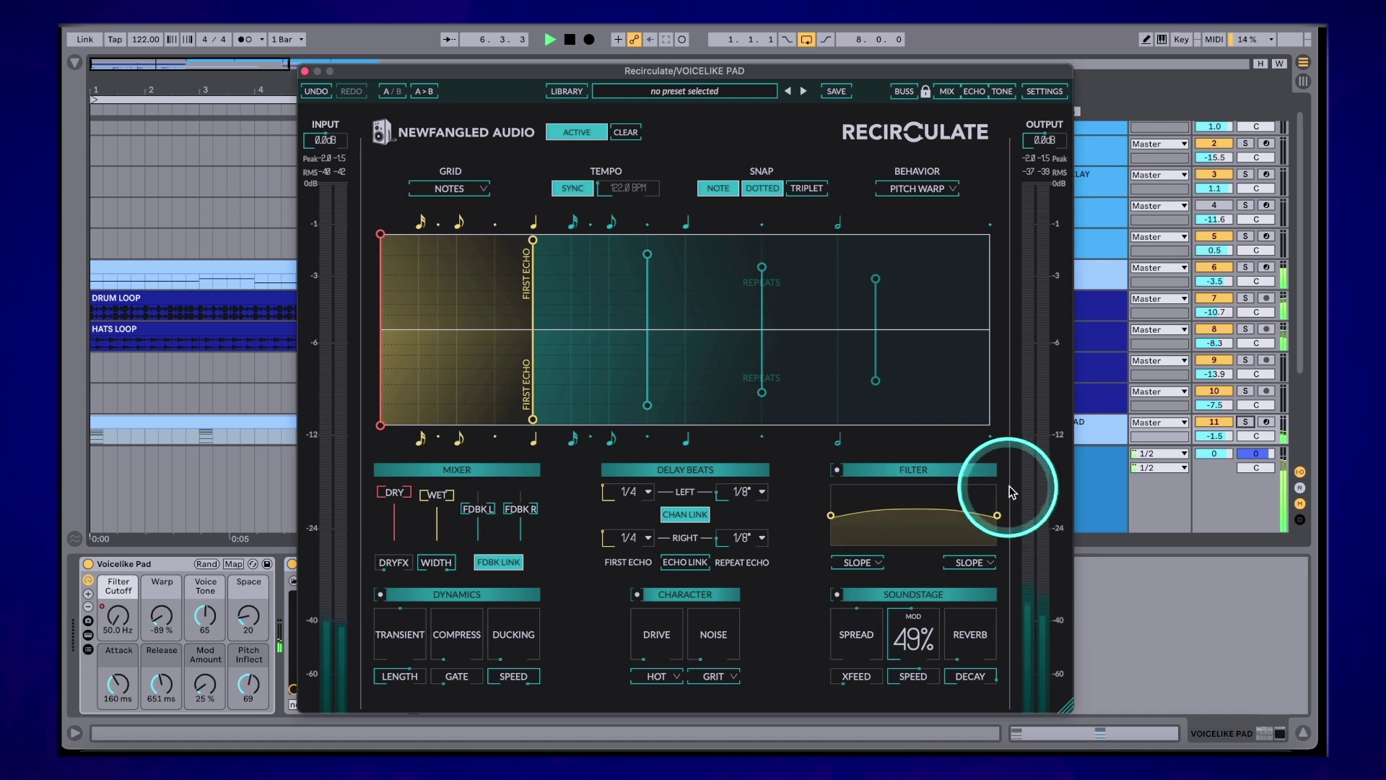
{"action": "left_click", "coordinate": [1245, 422]}
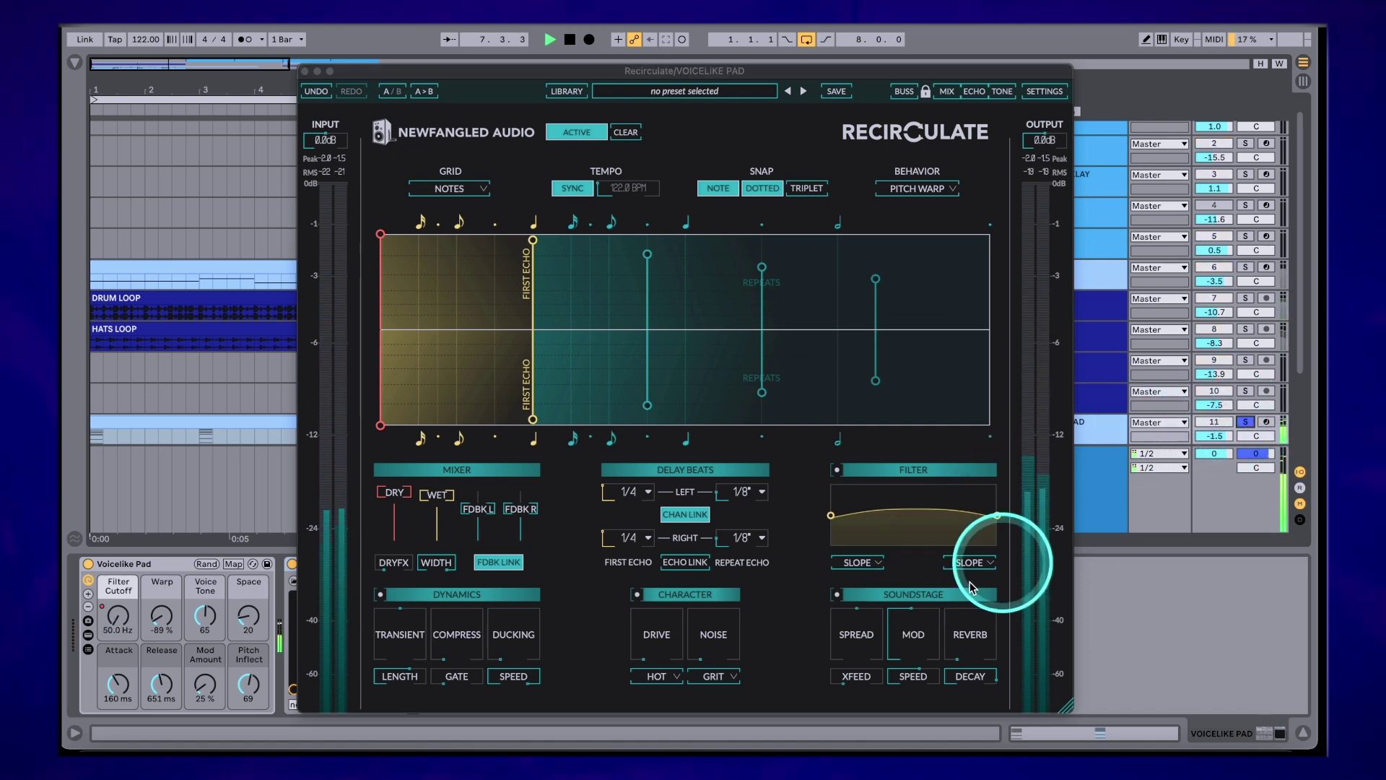
Lower the Pitch Warp modulation speed to about 0.25 Hz, and readjust the modulation amount and speed during playback
{"action": "left_click_drag", "start_coordinate": [913, 684], "coordinate": [909, 734]}
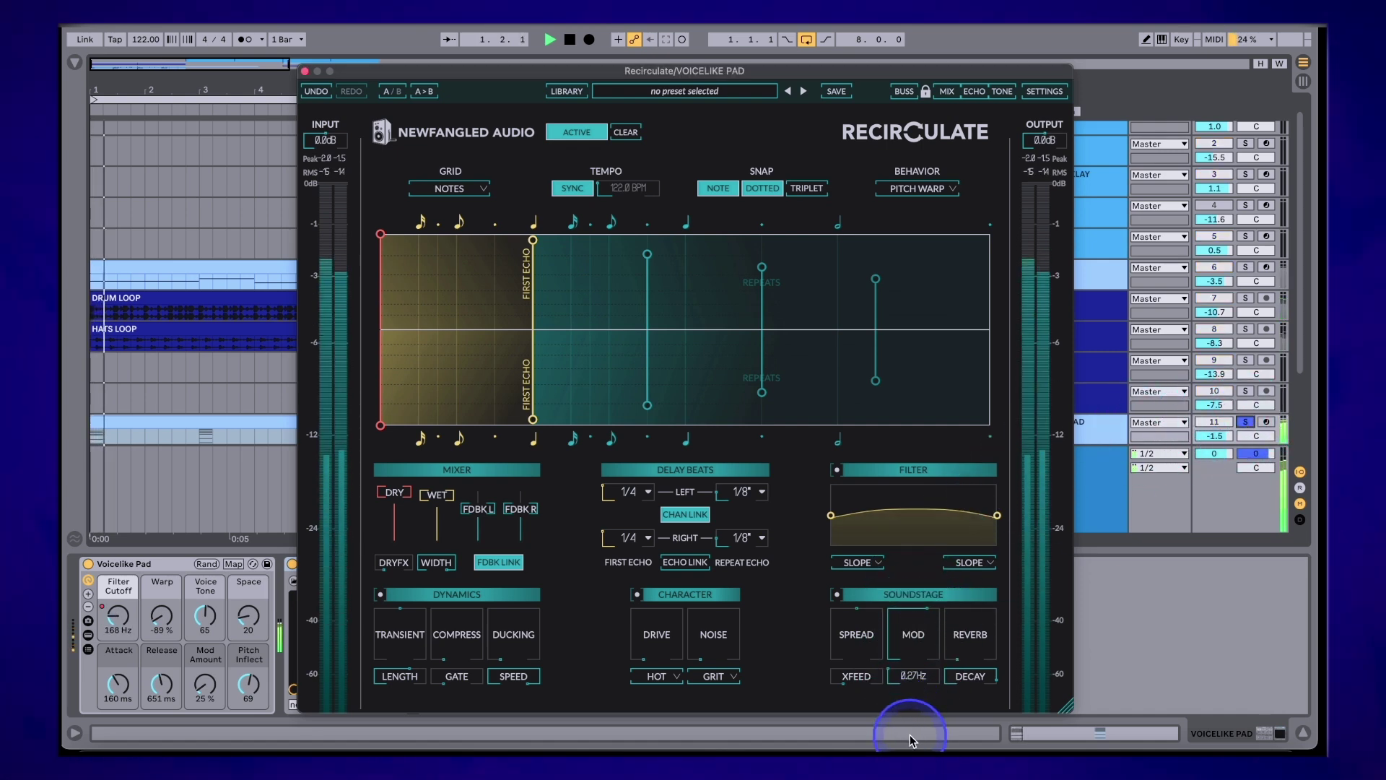
{"action": "mouse_move", "coordinate": [913, 653]}
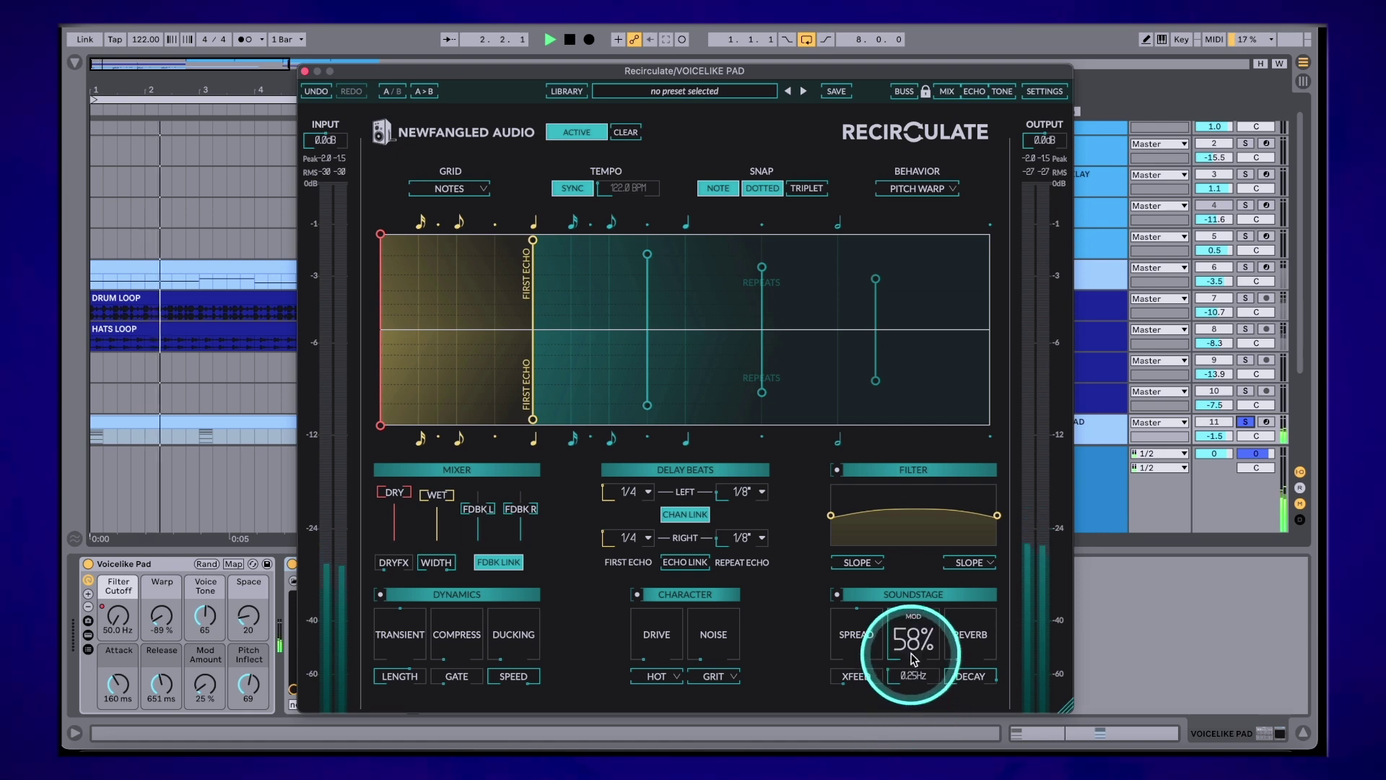
{"action": "mouse_move", "coordinate": [914, 659]}
{"action": "left_mouse_down"}
{"action": "mouse_move", "coordinate": [914, 633]}
{"action": "mouse_move", "coordinate": [925, 683]}
{"action": "left_mouse_up"}
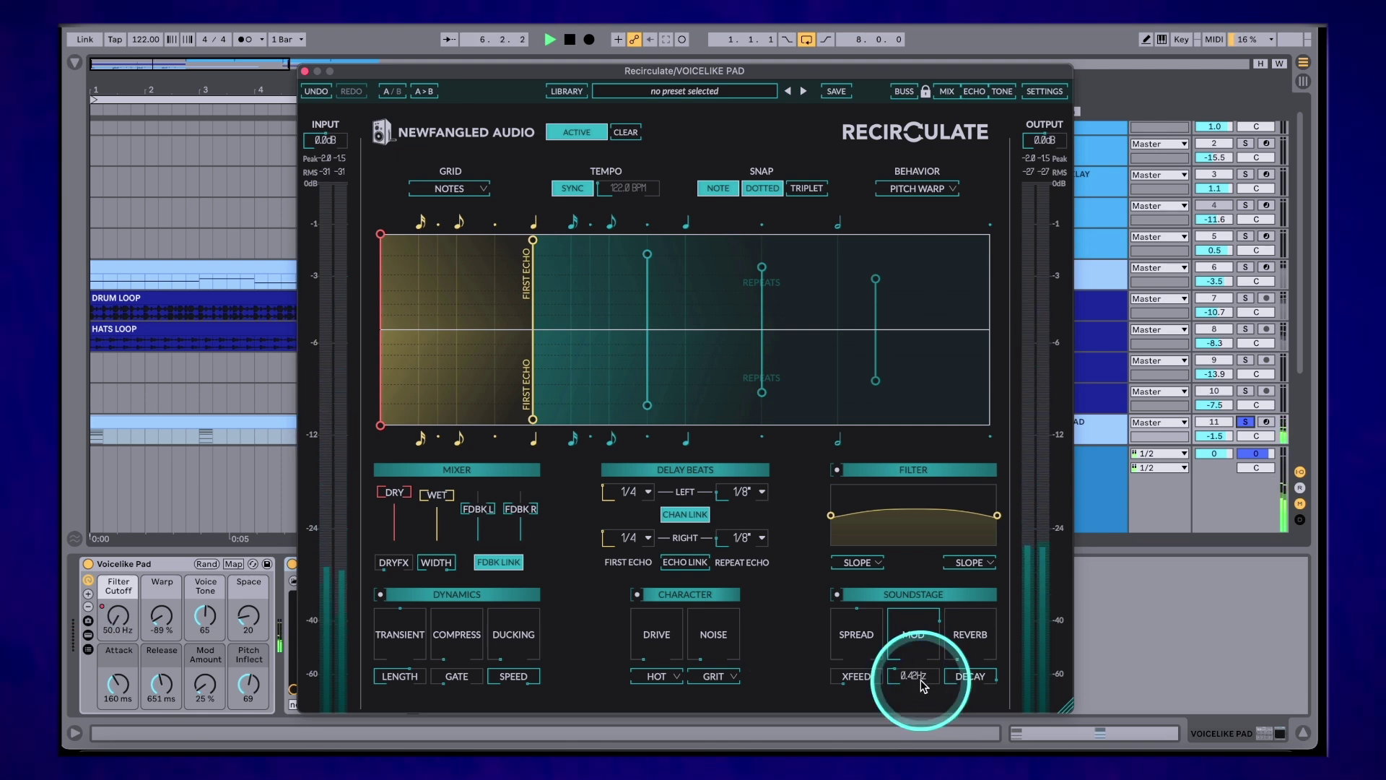
Readjust the Pitch Warp modulation to about 37% and unsolo the pad track to play it in the full mix
{"action": "mouse_move", "coordinate": [913, 659]}
{"action": "left_mouse_down"}
{"action": "mouse_move", "coordinate": [915, 705]}
{"action": "mouse_move", "coordinate": [909, 662]}
{"action": "left_mouse_up"}
{"action": "left_click", "coordinate": [1245, 421]}
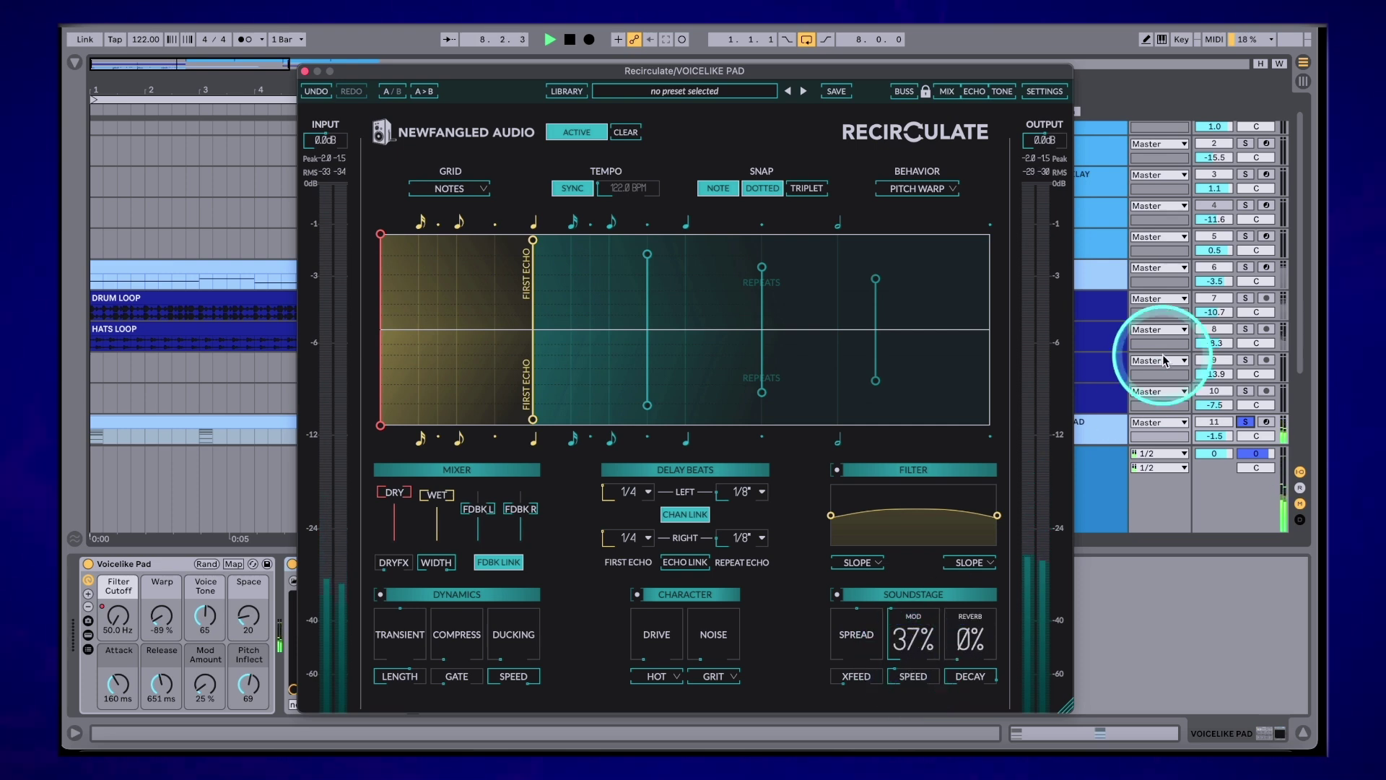
Review the available delay behavior modes during playback while keeping Pitch Warp selected
{"action": "left_click", "coordinate": [917, 189]}
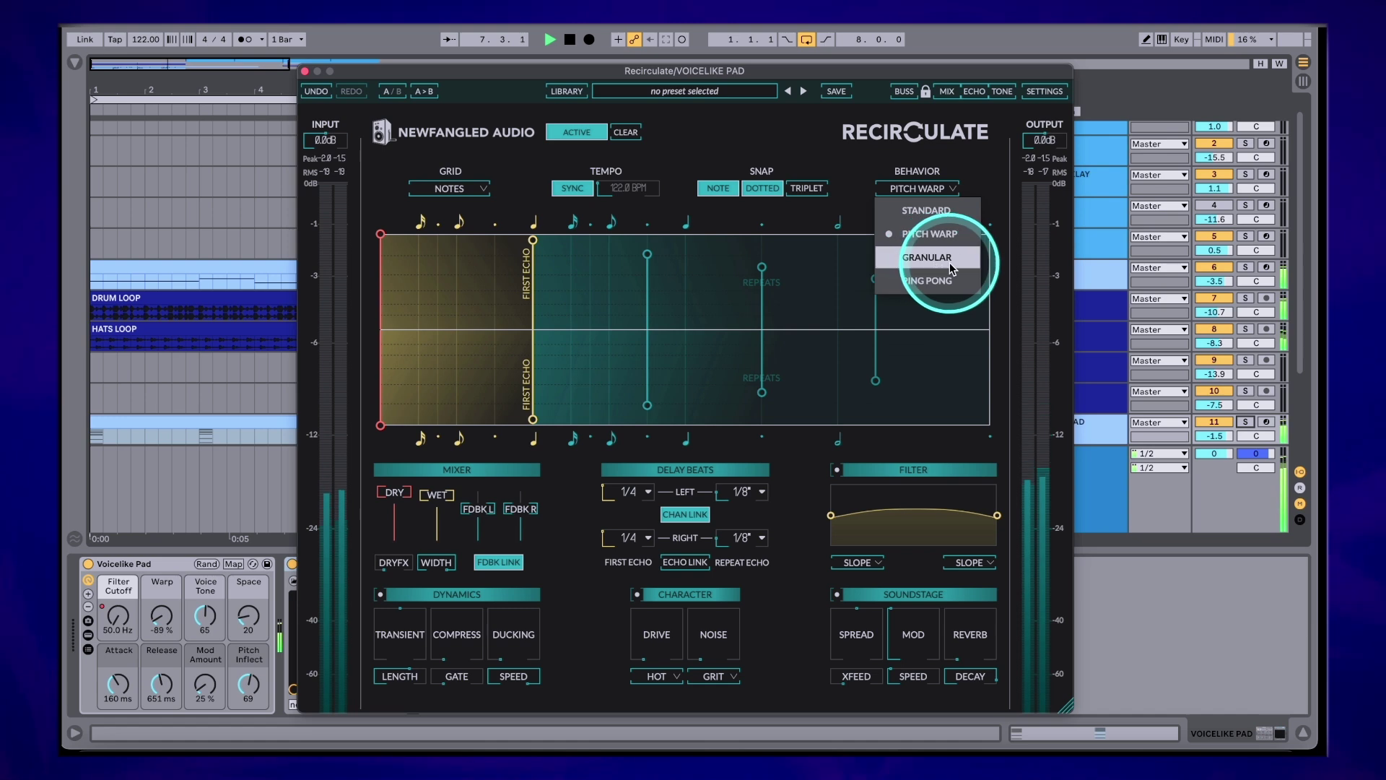
{"action": "left_click", "coordinate": [877, 321]}
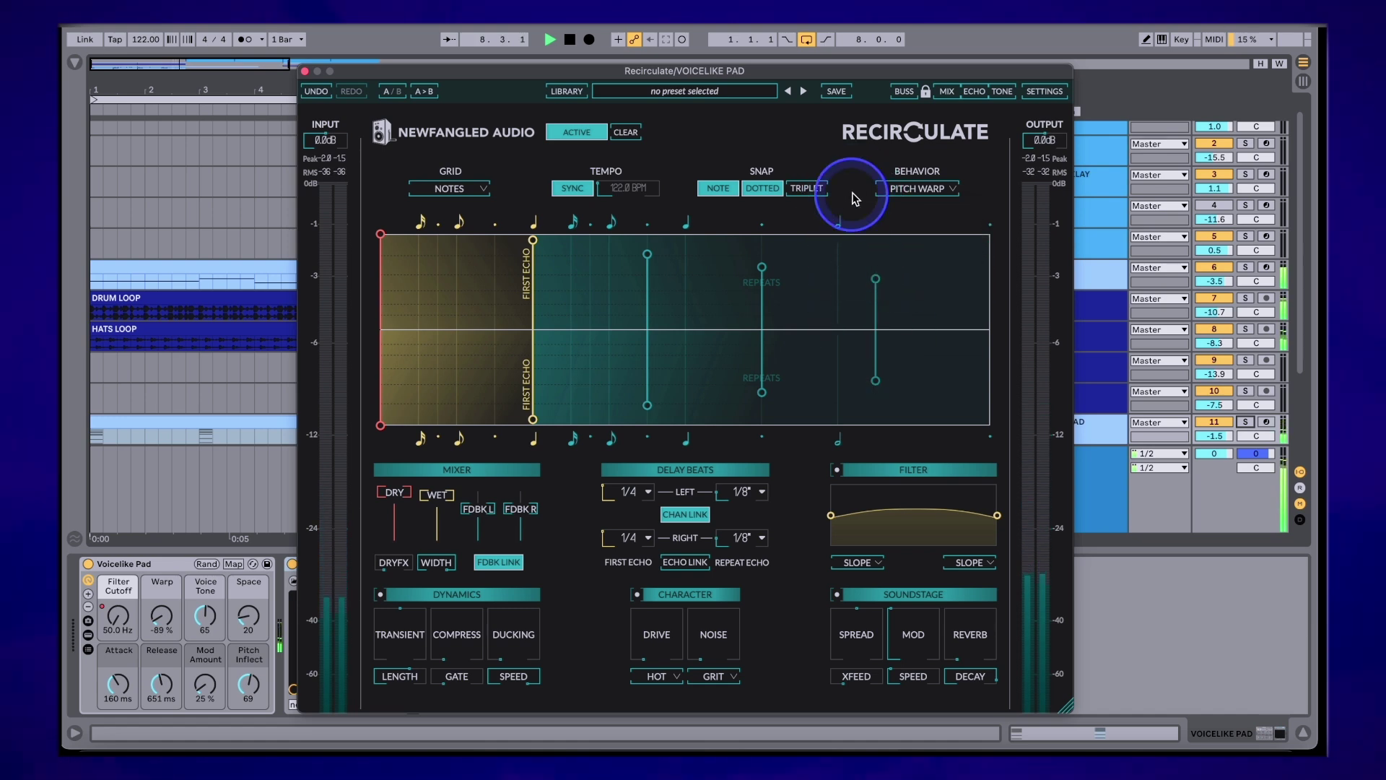
{"action": "left_click", "coordinate": [876, 178]}
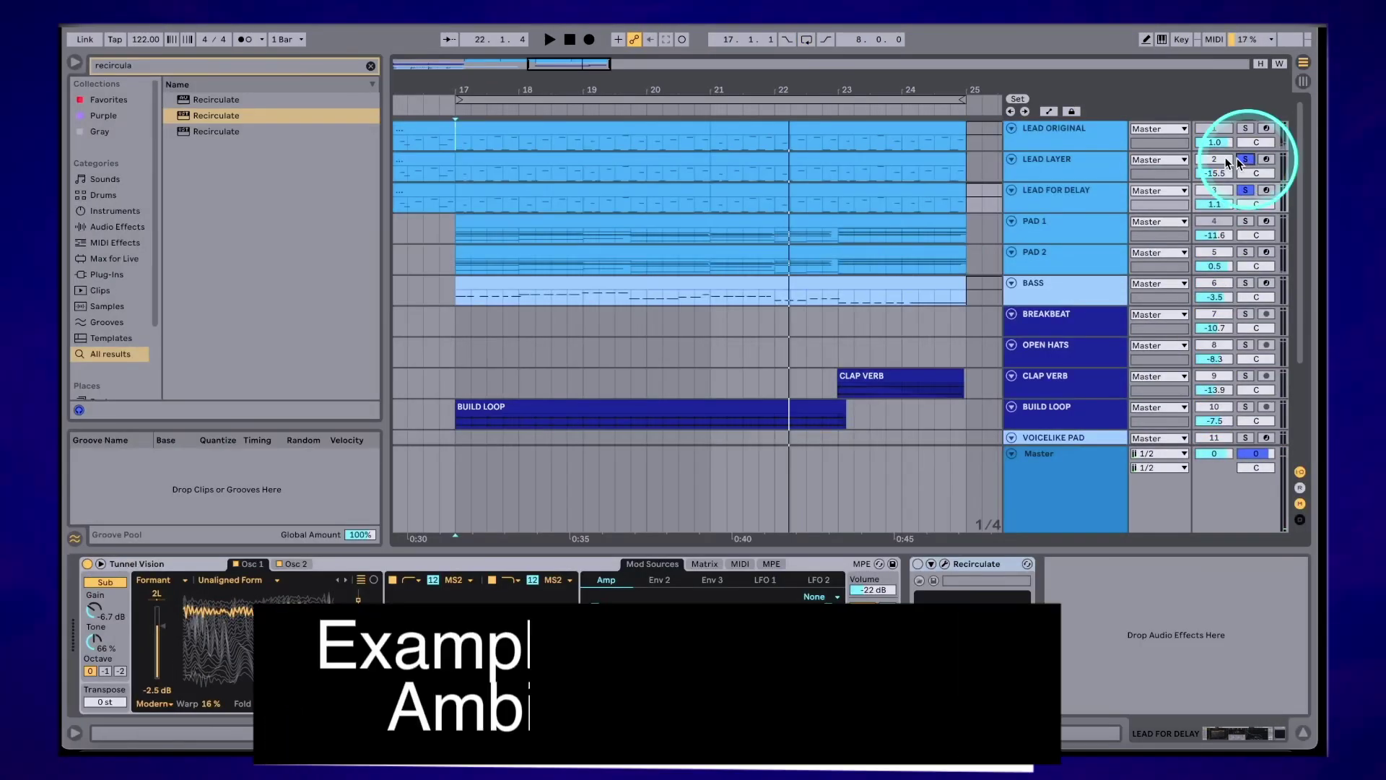
Audition the lead tracks soloed and in the full mix, and bring up Recirculate on the soloed LEAD FOR DELAY track
{"action": "key", "text": "space"}
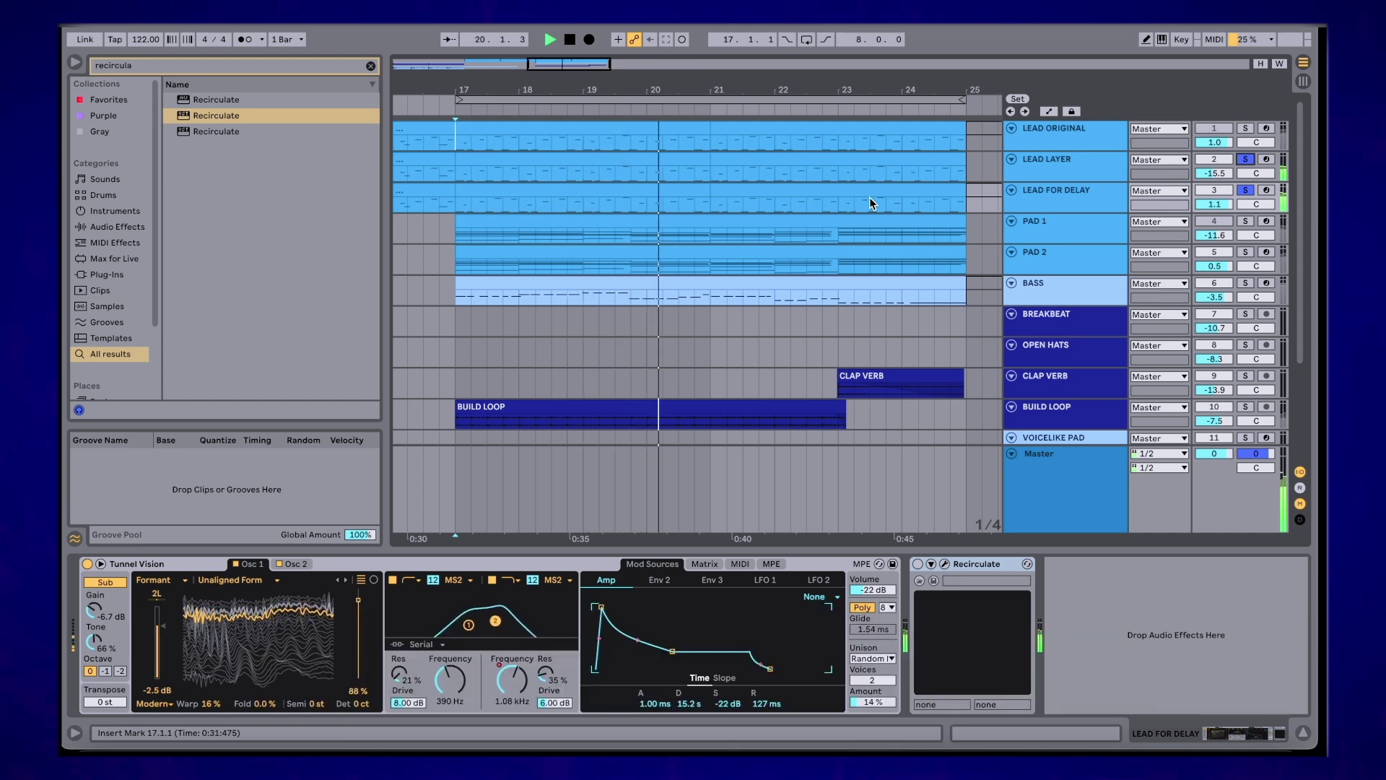
{"action": "left_click", "coordinate": [1246, 192]}
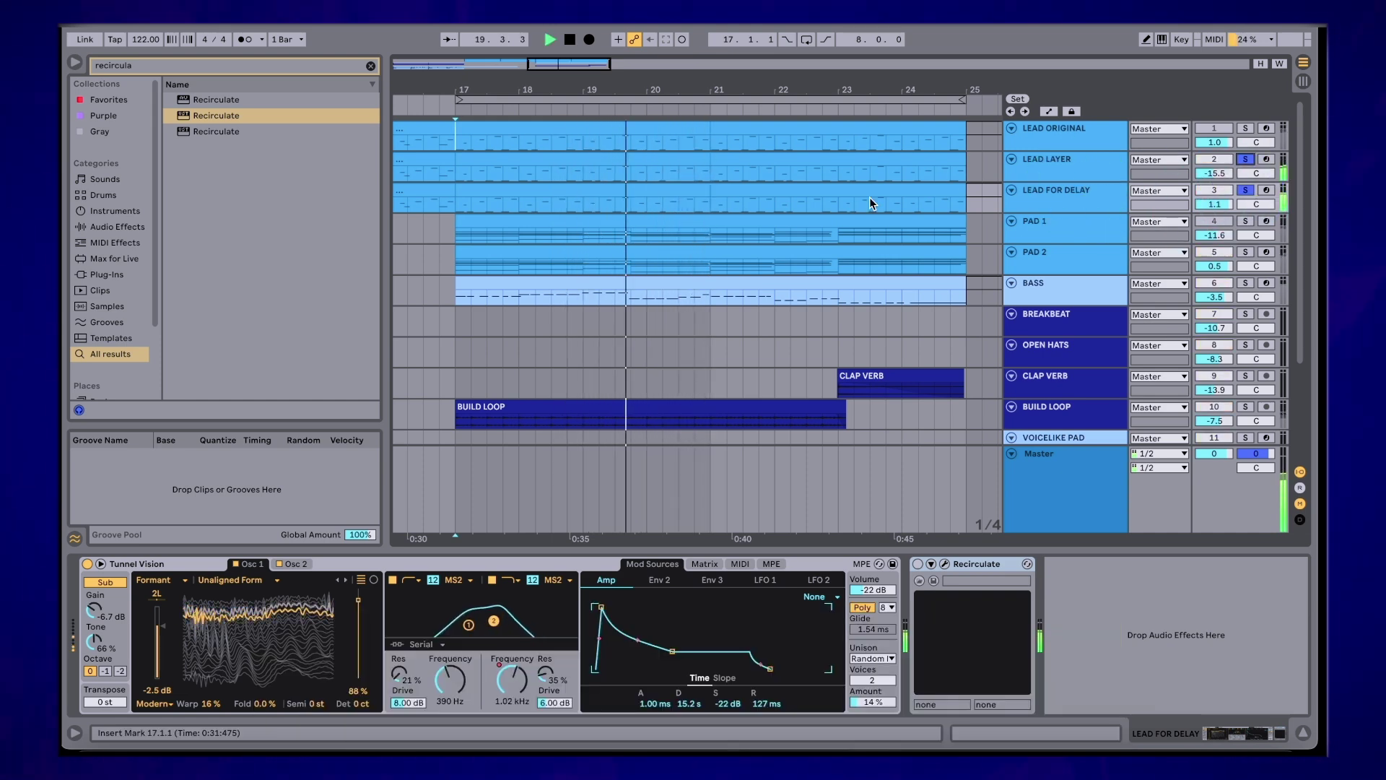
{"action": "left_click", "coordinate": [1246, 190]}
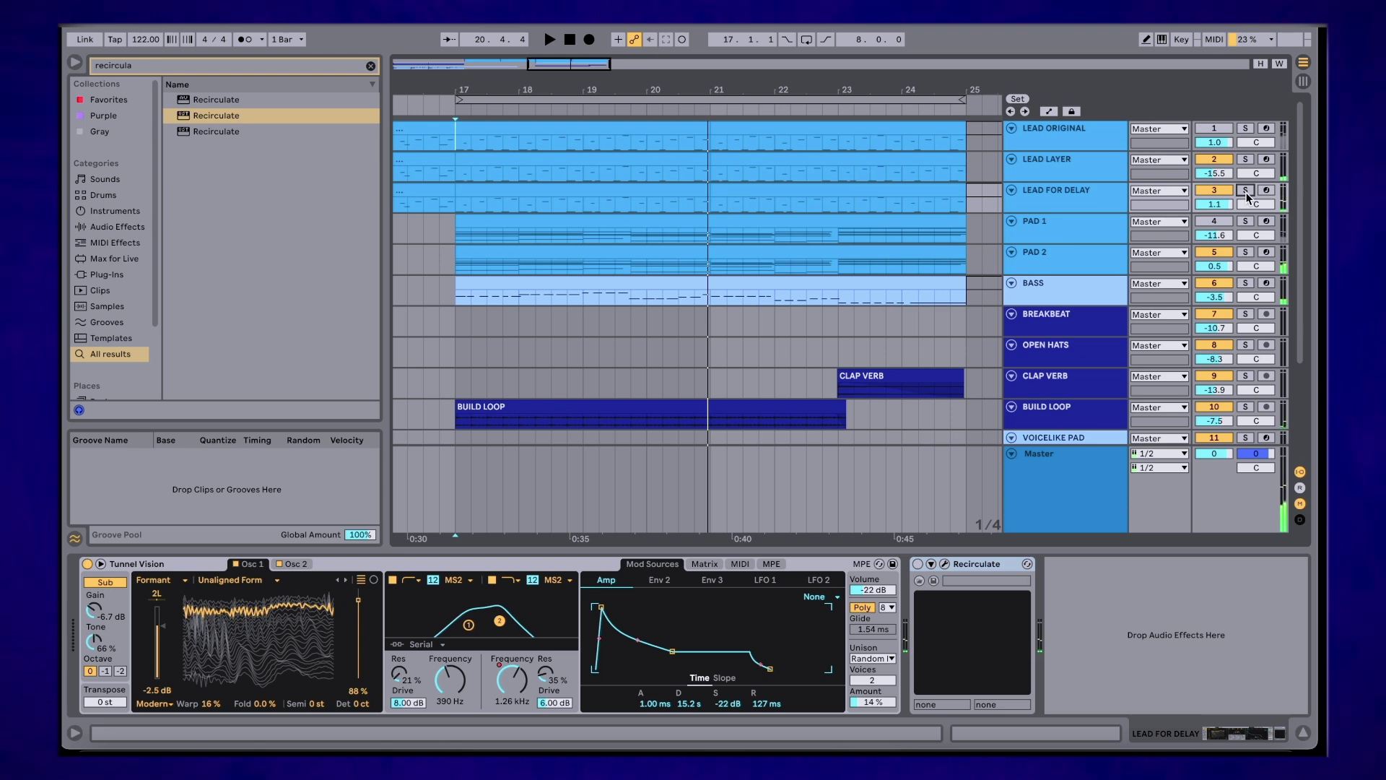
{"action": "left_click", "coordinate": [1092, 287]}
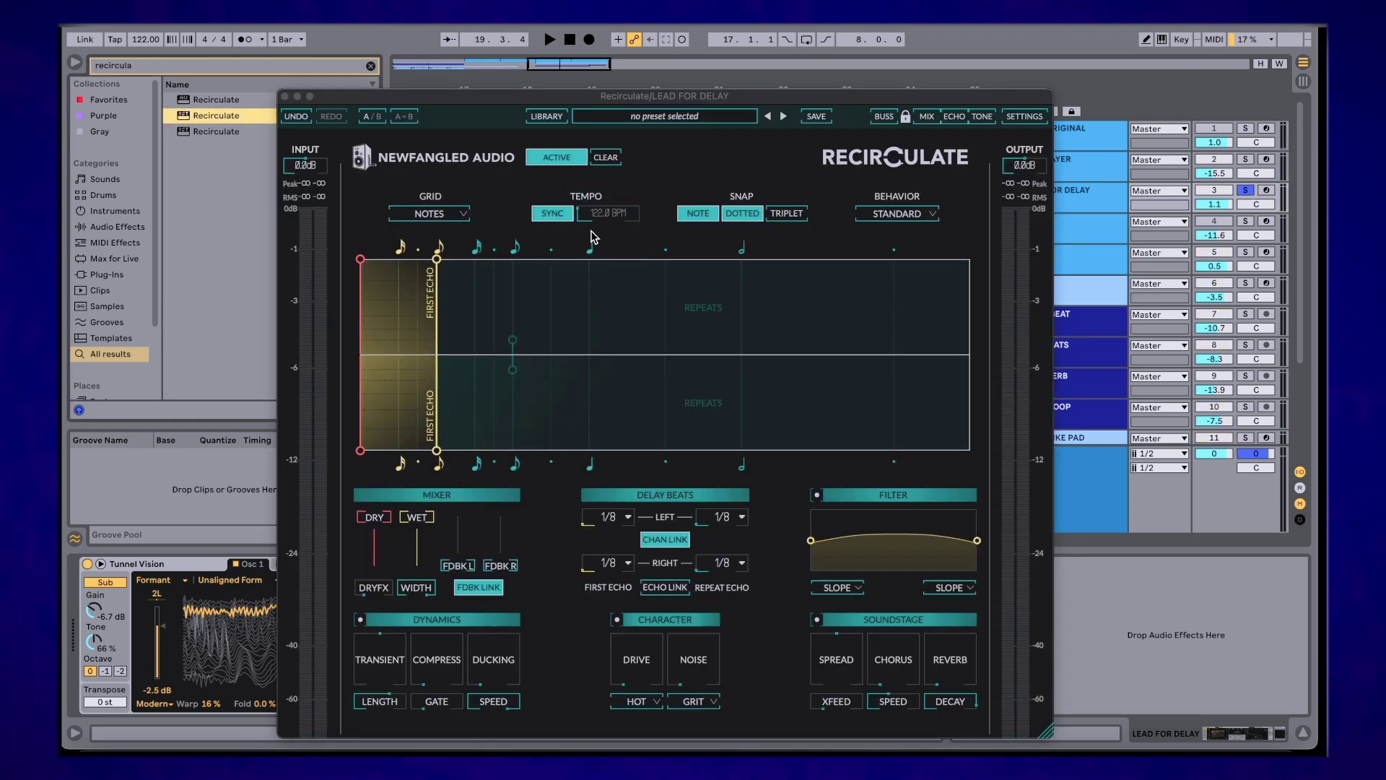
Unlink the delay's left and right channels and feedback, and lower the dry level slightly
{"action": "left_click", "coordinate": [479, 587]}
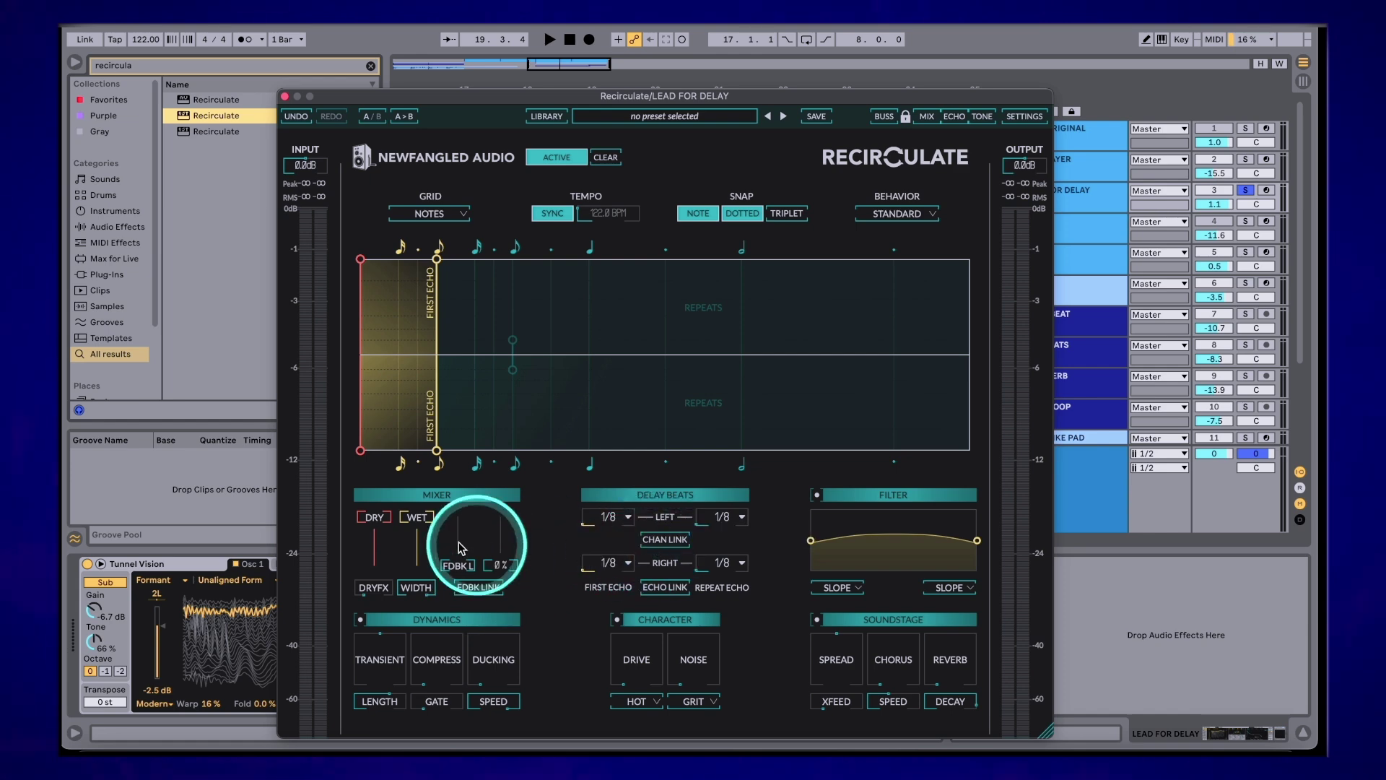
{"action": "left_click", "coordinate": [379, 519]}
{"action": "left_click_drag", "start_coordinate": [381, 535], "coordinate": [381, 537]}
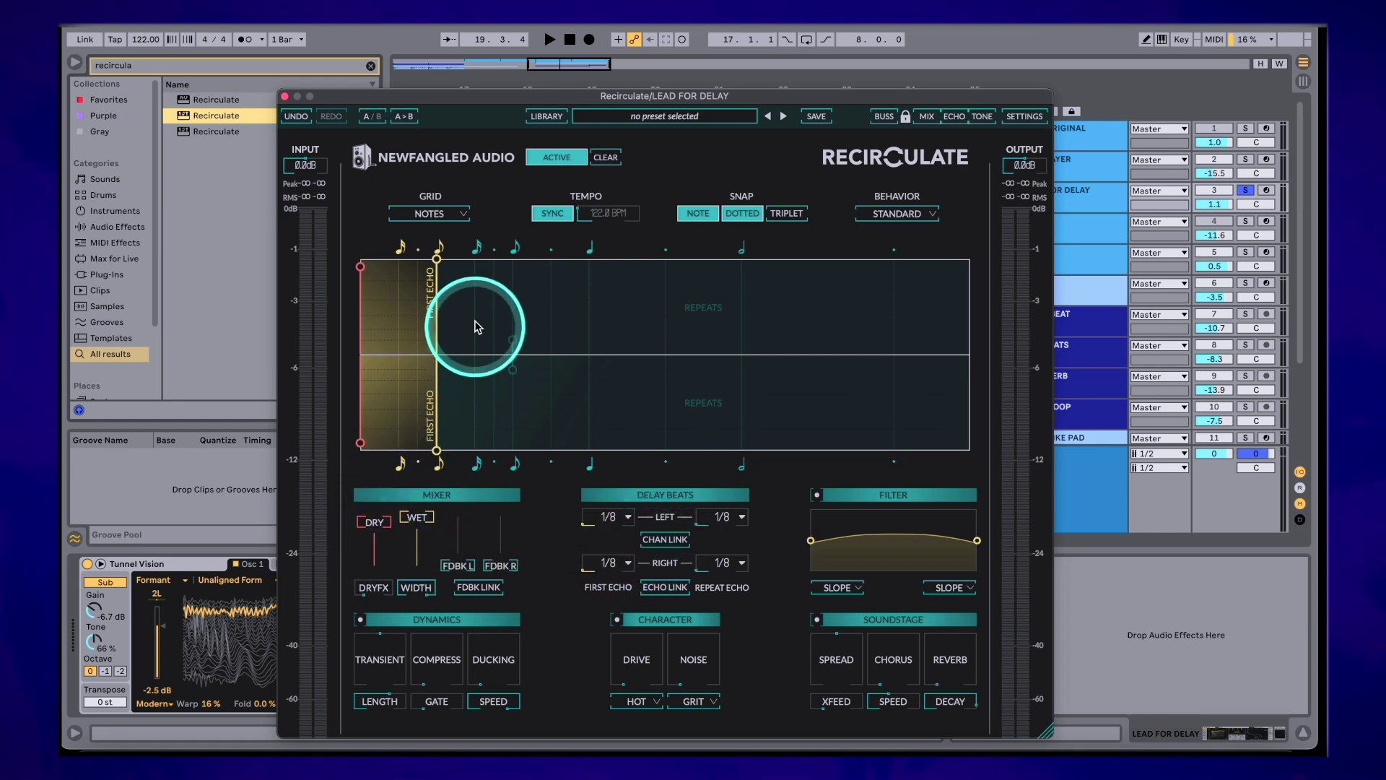
Set the left first echo to 1/4 with 1/8 repeats and the right to dotted 1/8 with louder 1/4 repeats, and play the result
{"action": "left_click_drag", "start_coordinate": [437, 264], "coordinate": [507, 265]}
{"action": "left_click_drag", "start_coordinate": [585, 342], "coordinate": [587, 301]}
{"action": "left_click_drag", "start_coordinate": [437, 449], "coordinate": [474, 449]}
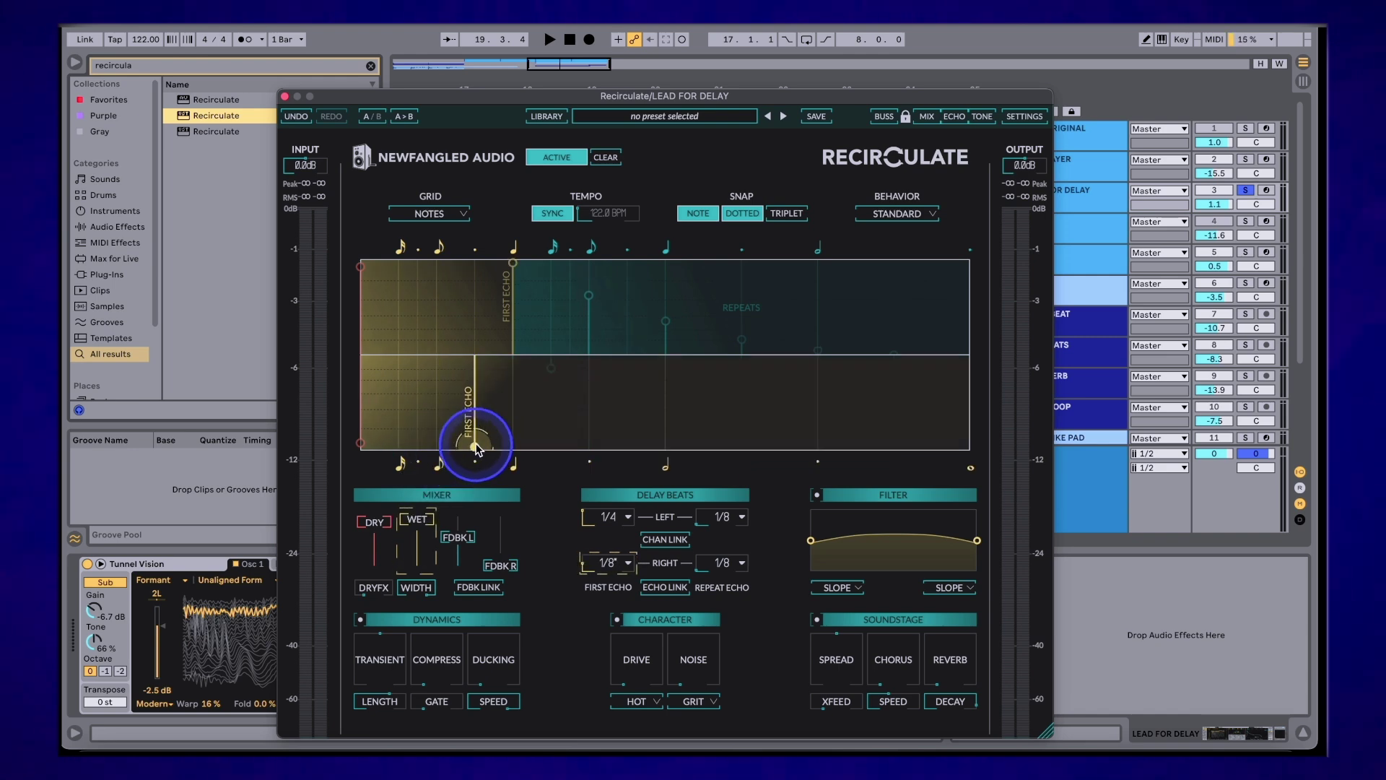
{"action": "left_click_drag", "start_coordinate": [550, 372], "coordinate": [631, 450]}
{"action": "key", "text": "space"}
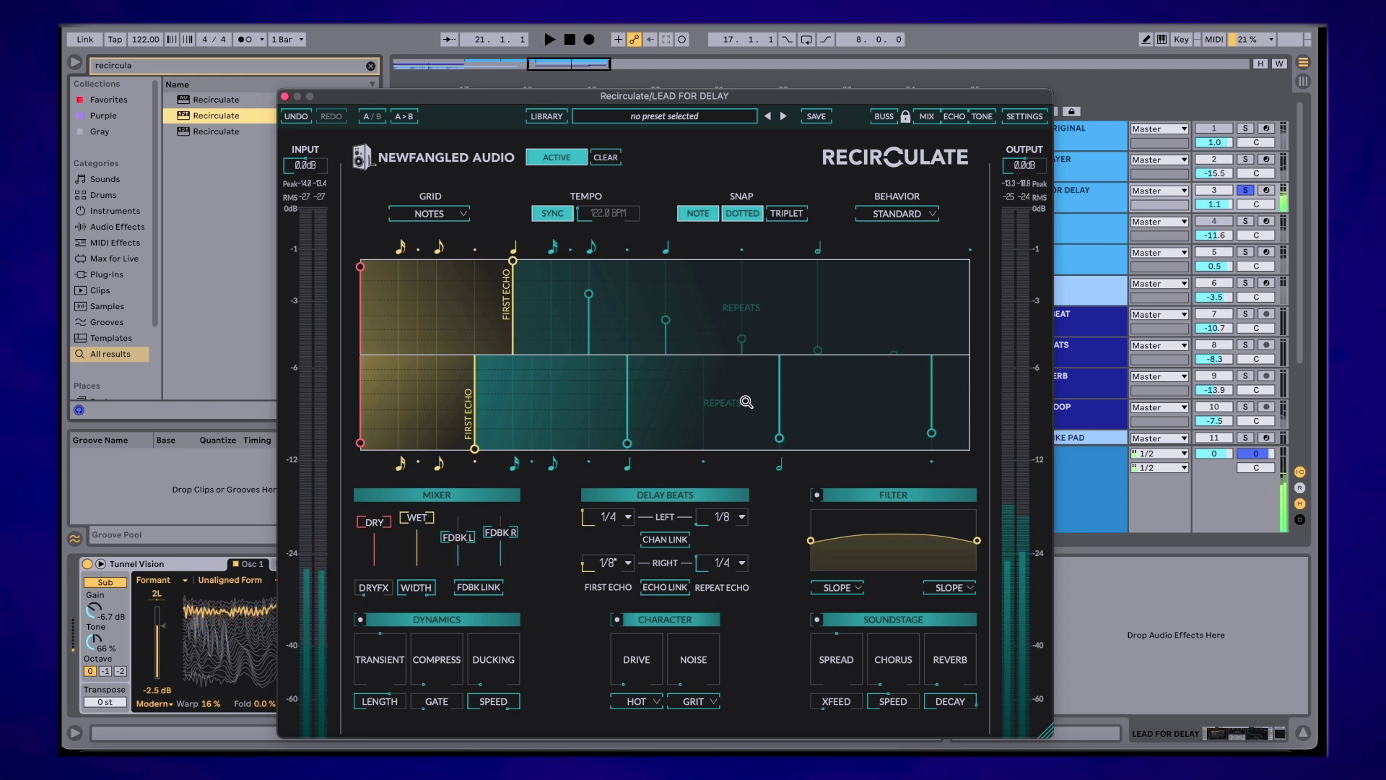
Compare the filter types and set both the low and high filter bands to Combo
{"action": "left_click", "coordinate": [842, 588]}
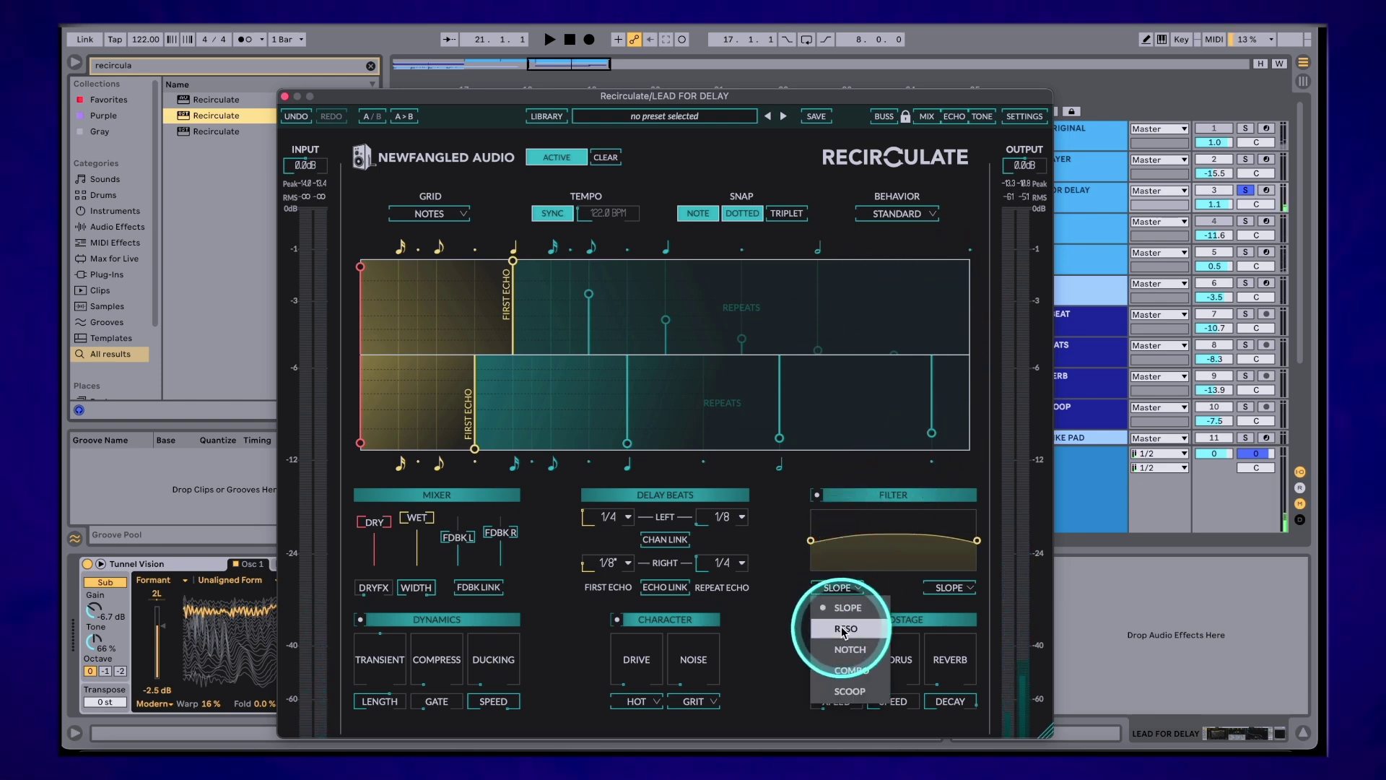
{"action": "left_click", "coordinate": [949, 587]}
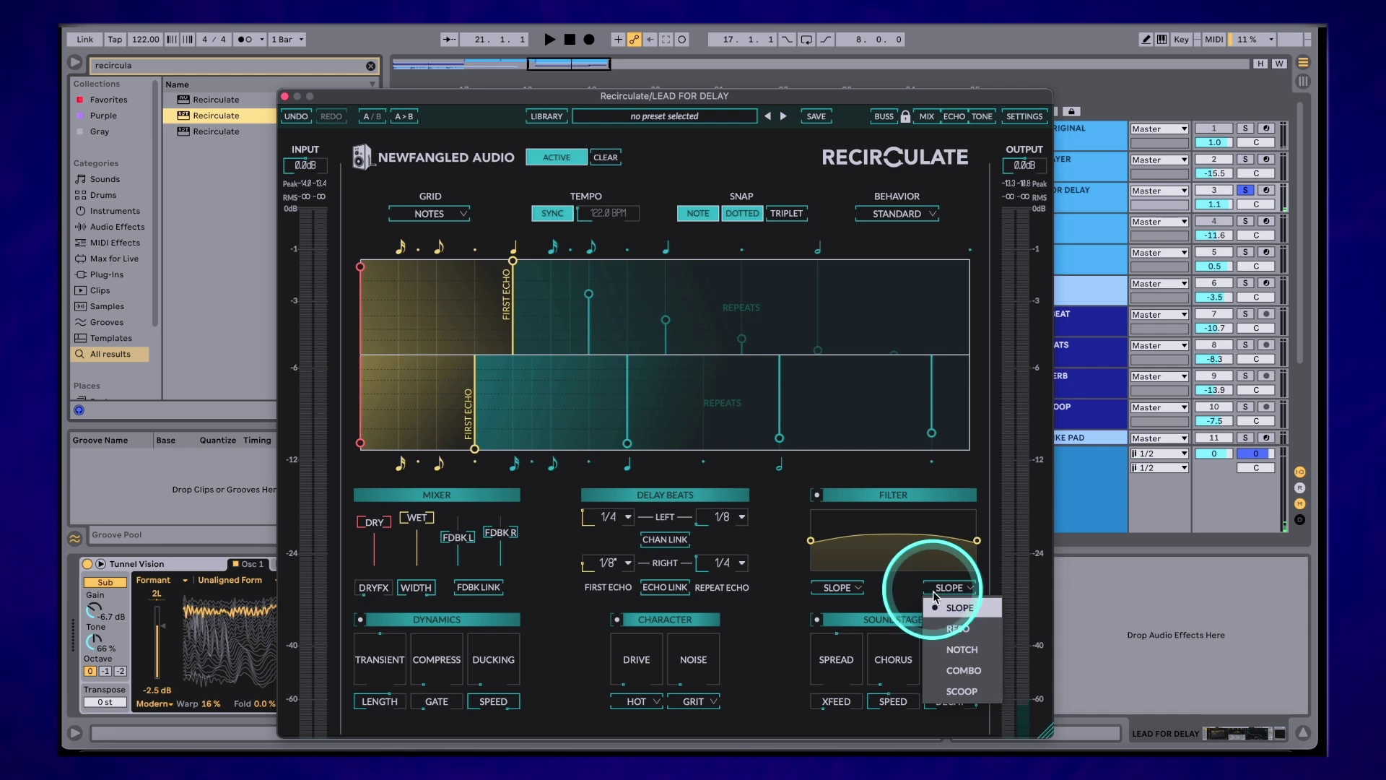
{"action": "left_click", "coordinate": [837, 587]}
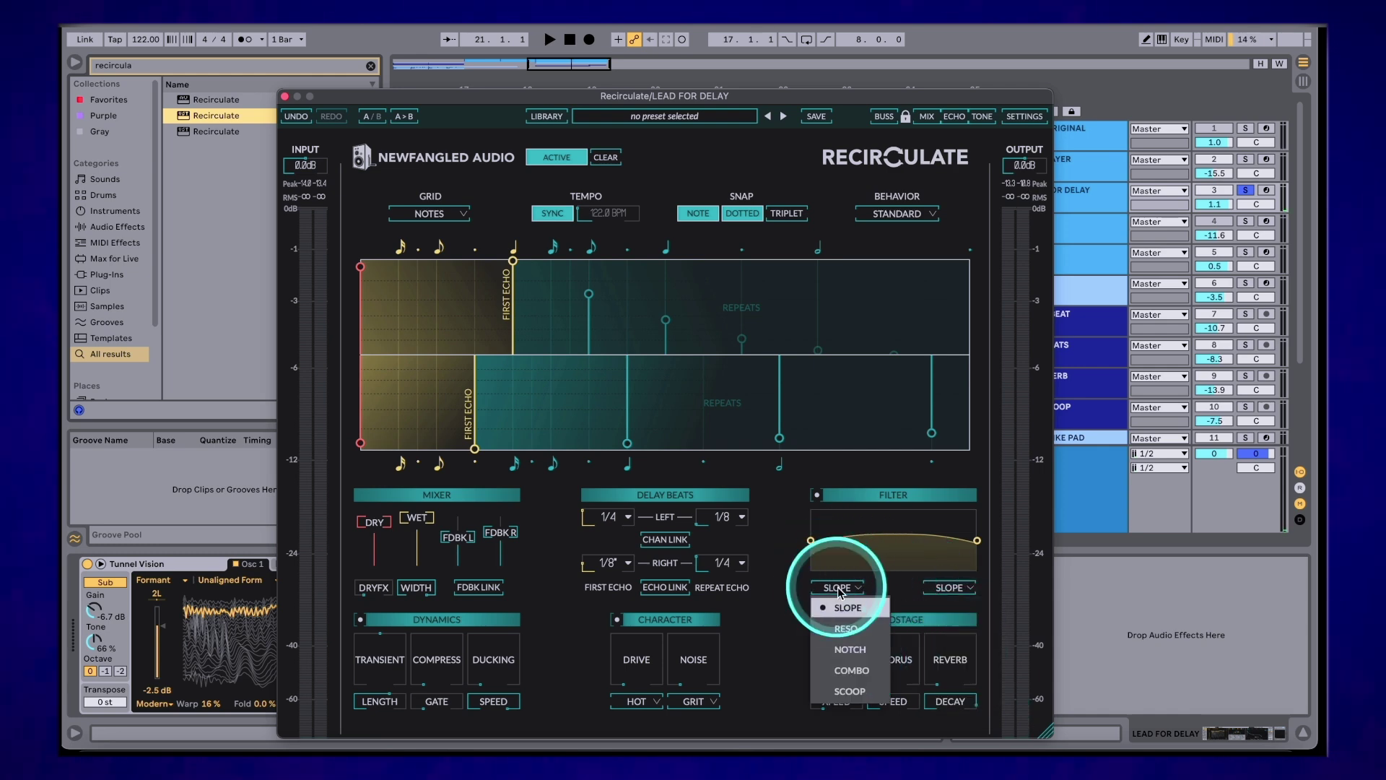
{"action": "left_click", "coordinate": [843, 669]}
{"action": "left_click", "coordinate": [950, 587]}
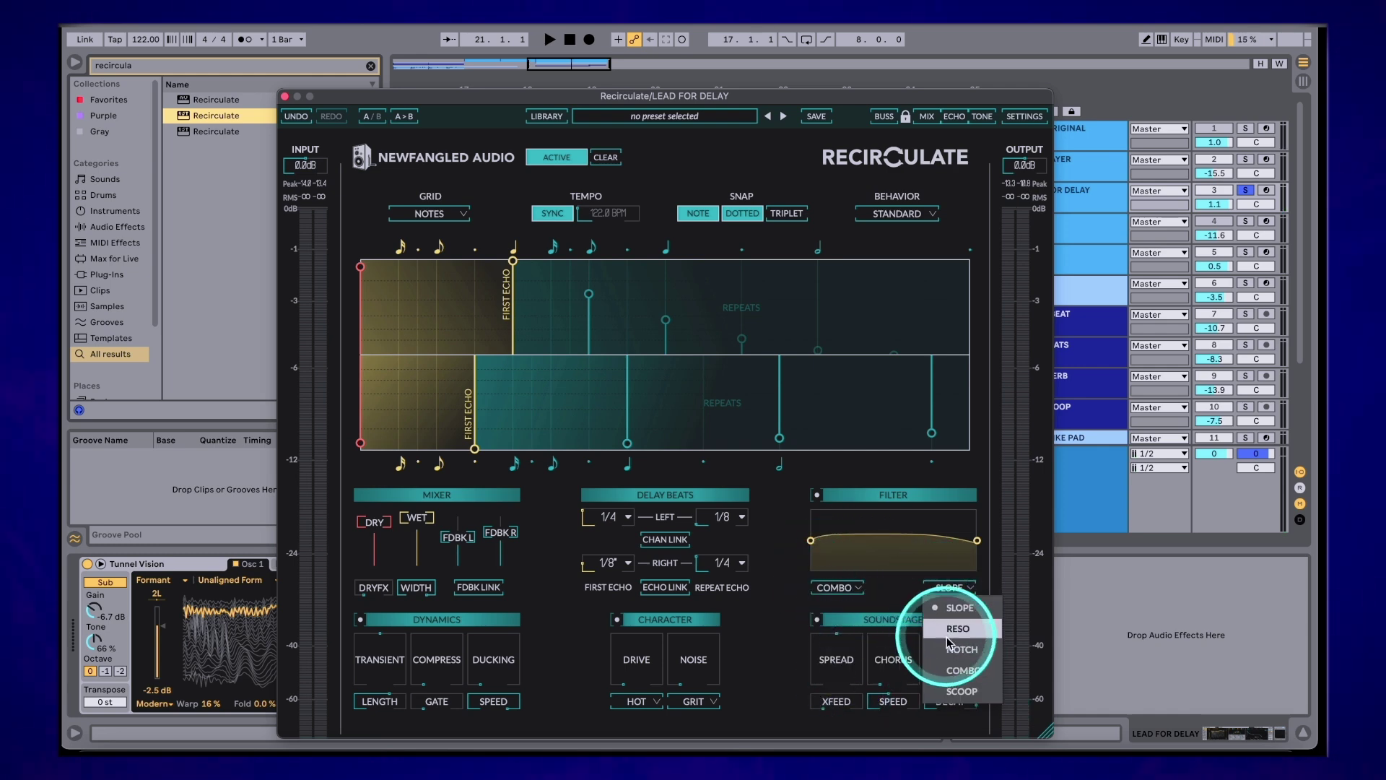
{"action": "left_click", "coordinate": [951, 669]}
Narrow the echo filter to the mid range by moving both cutoff points inward and raising their resonance during playback
{"action": "left_click_drag", "start_coordinate": [814, 553], "coordinate": [852, 523]}
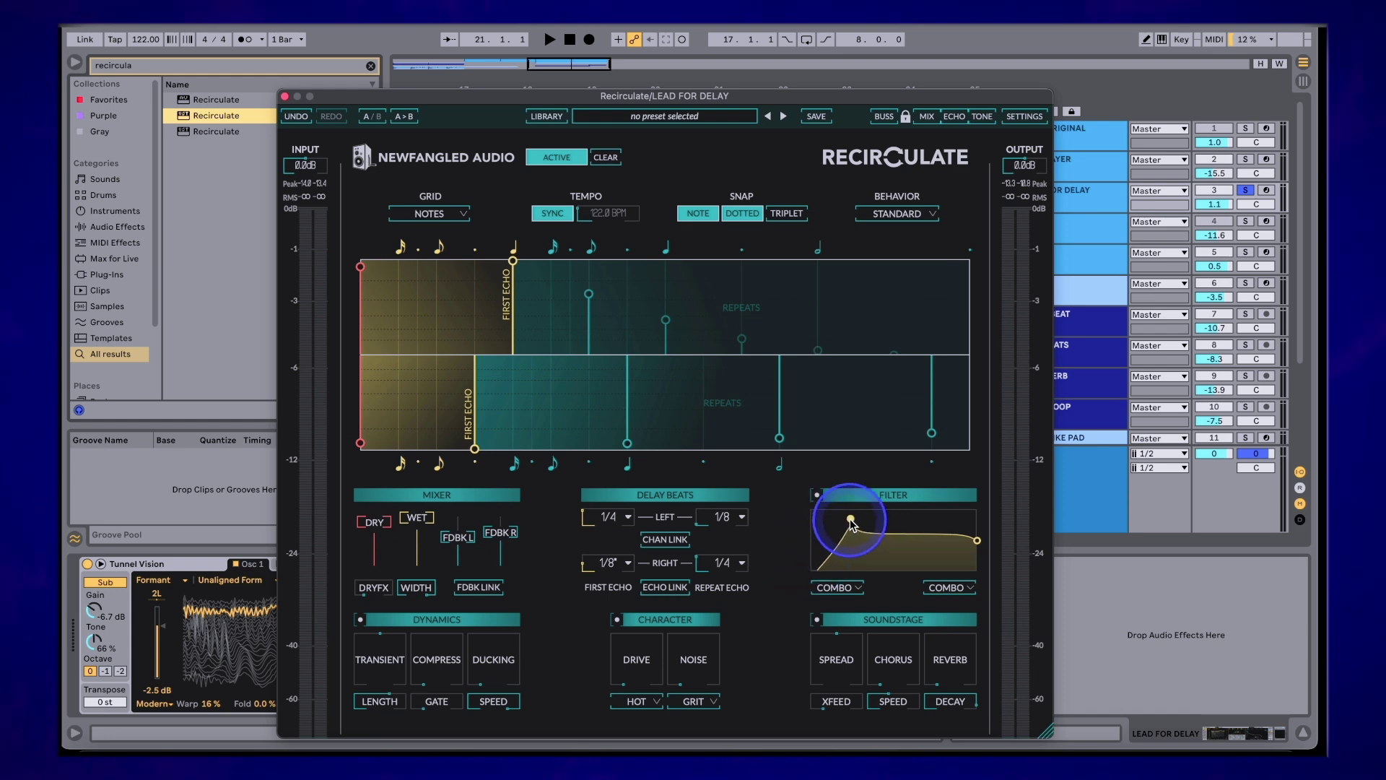
{"action": "key", "text": "space"}
{"action": "left_click_drag", "start_coordinate": [977, 540], "coordinate": [930, 497]}
{"action": "left_click", "coordinate": [866, 513]}
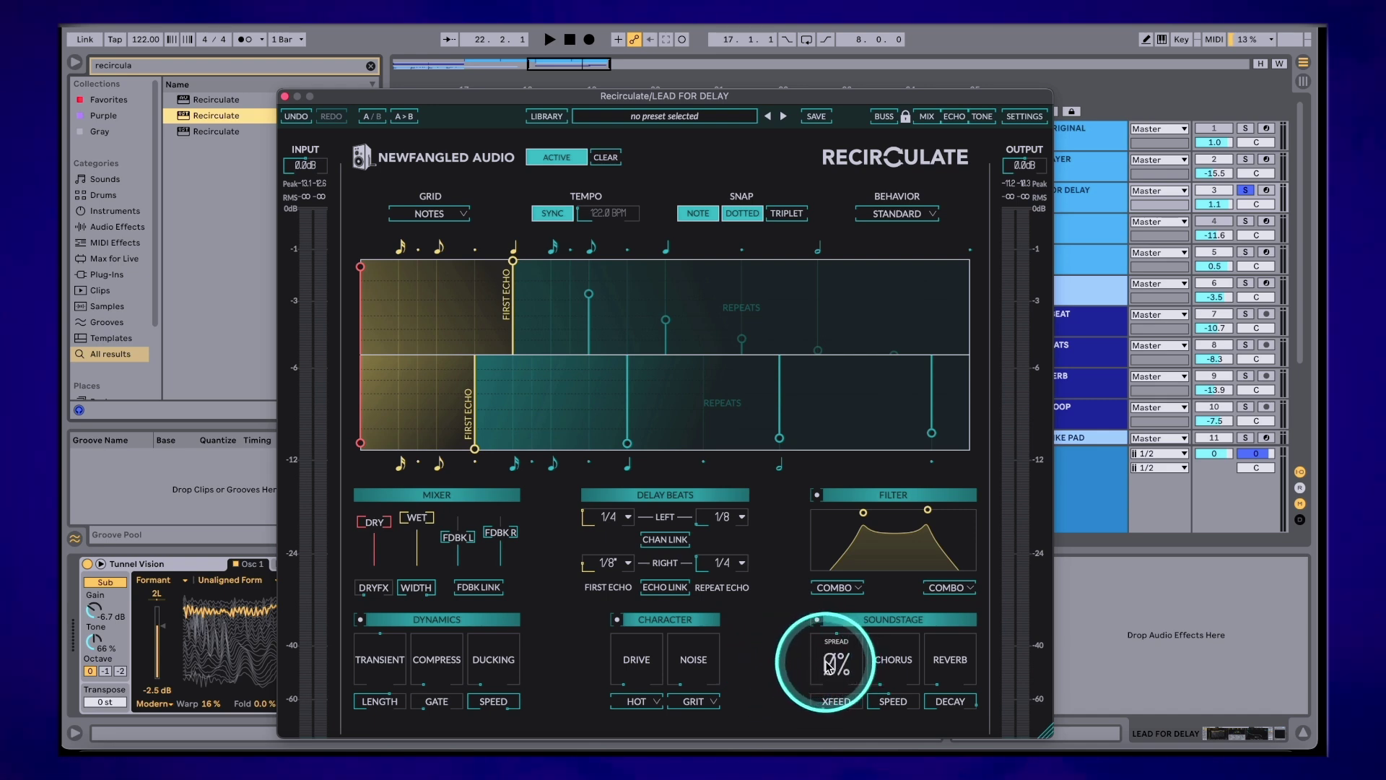
Raise the soundstage spread, sweep the chorus up to about 75% and back down, and add reverb during playback
{"action": "key", "text": "space"}
{"action": "left_click_drag", "start_coordinate": [840, 660], "coordinate": [840, 619]}
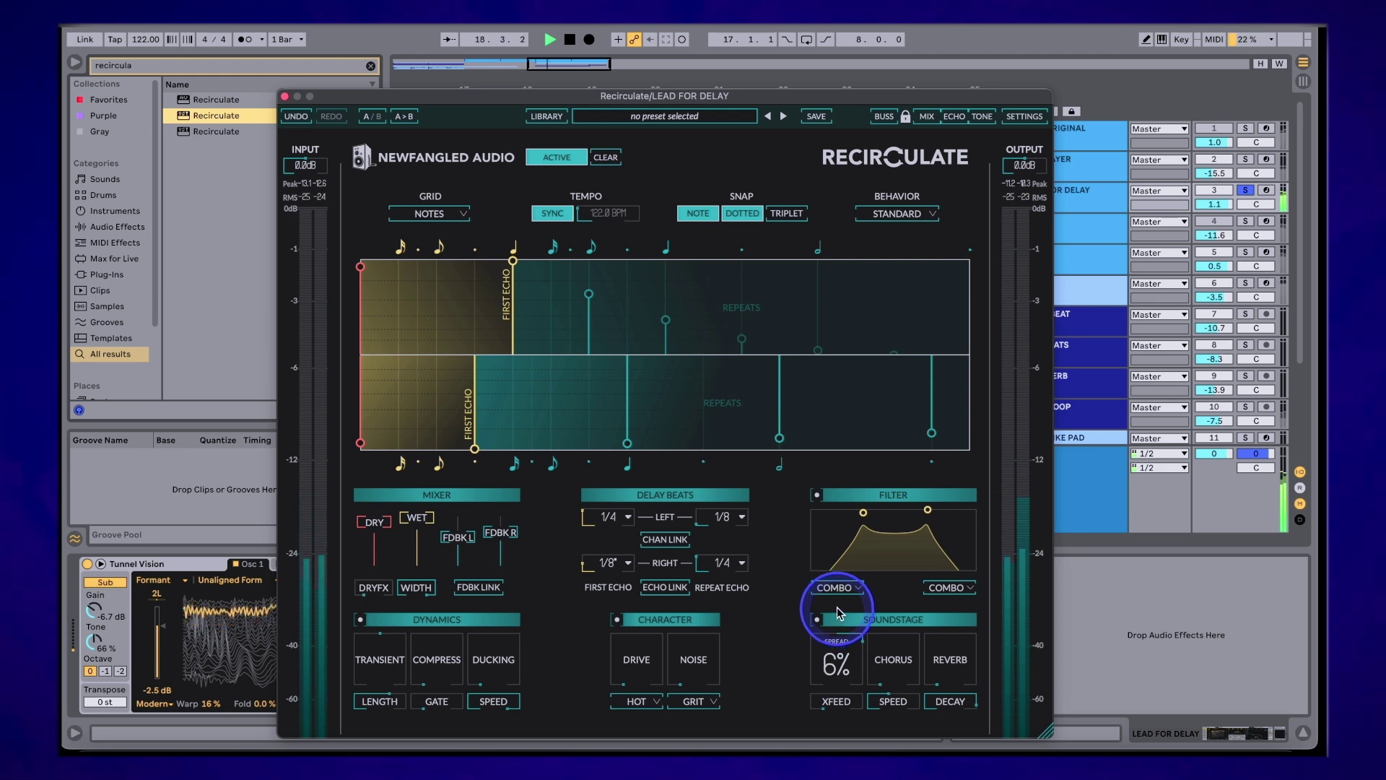
{"action": "left_click_drag", "start_coordinate": [892, 663], "coordinate": [897, 656]}
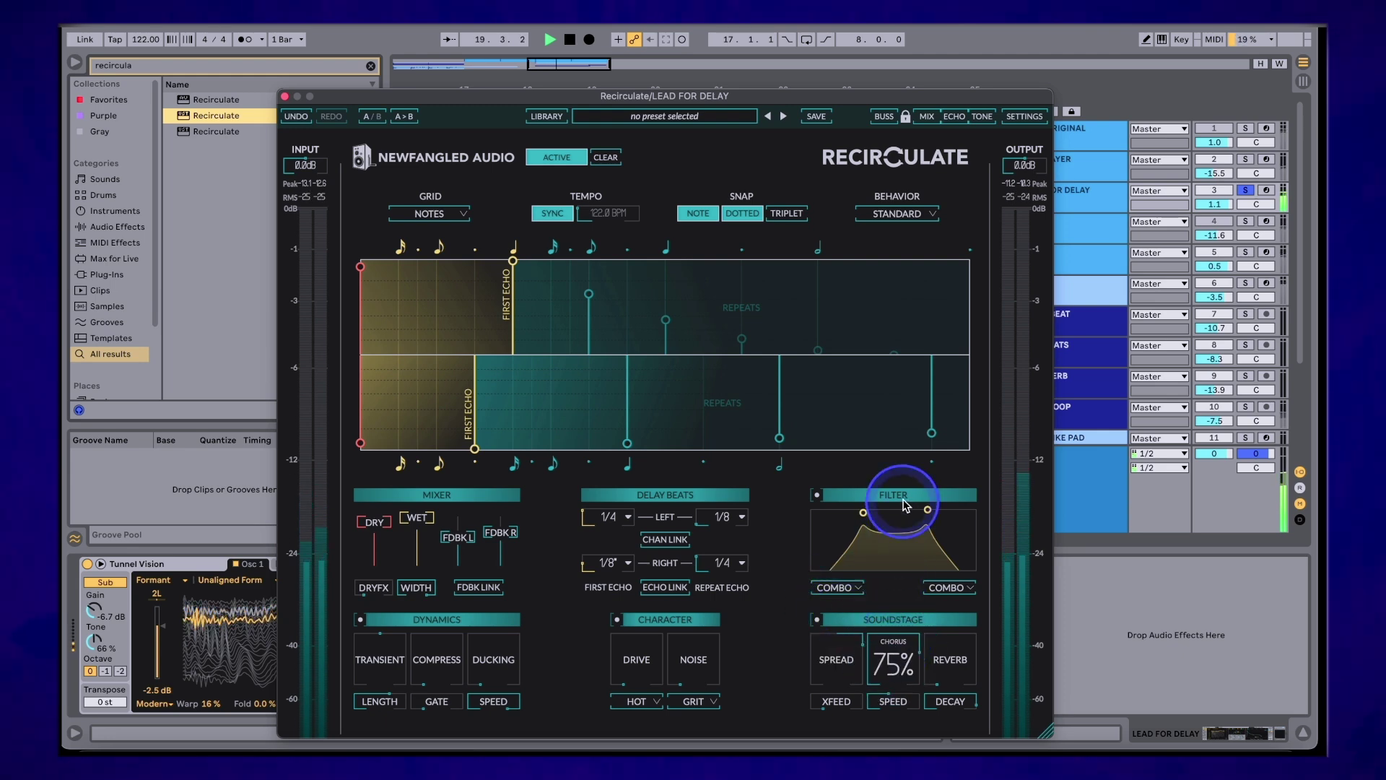
{"action": "left_click_drag", "start_coordinate": [904, 503], "coordinate": [899, 621]}
{"action": "left_click_drag", "start_coordinate": [950, 654], "coordinate": [976, 406]}
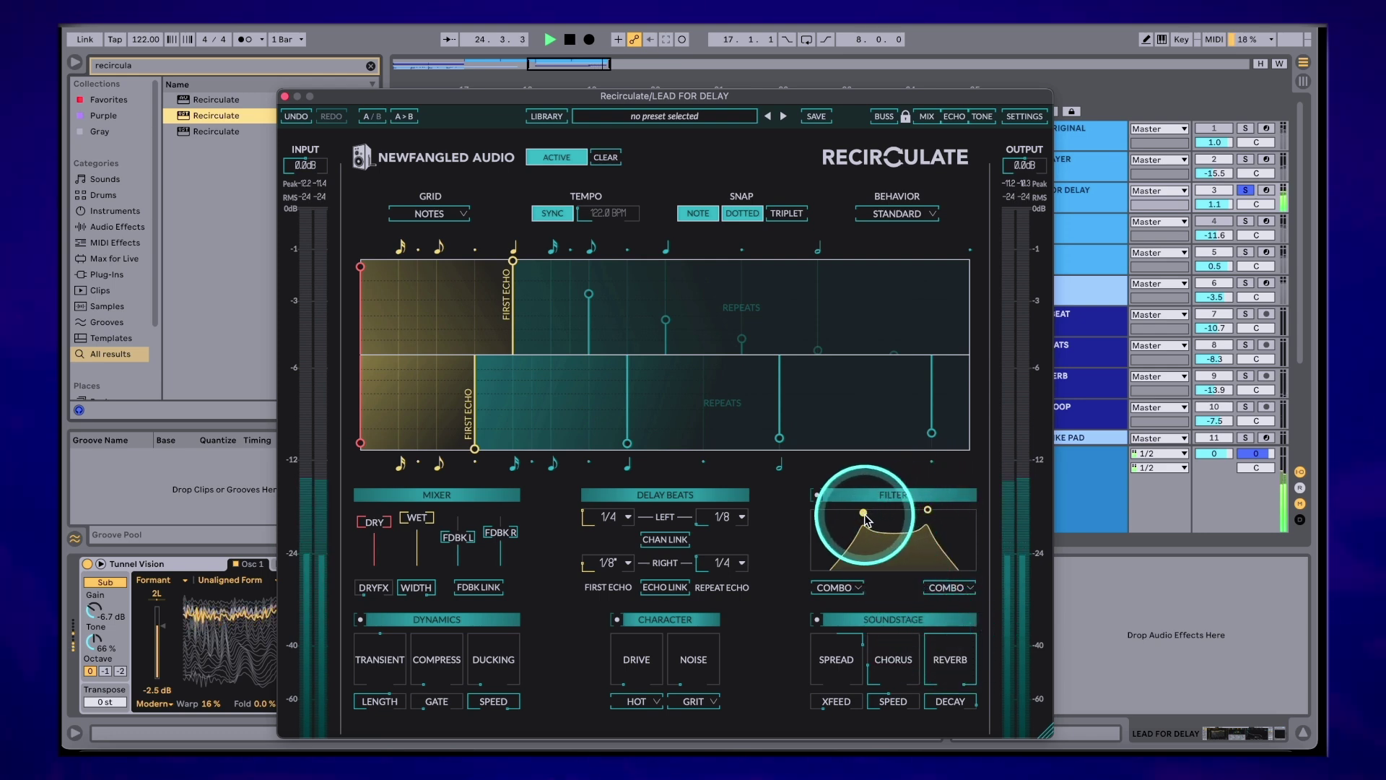
Sweep both filter cutoff points out to the full frequency range during playback, and narrow them back to the mid range
{"action": "left_click_drag", "start_coordinate": [864, 512], "coordinate": [810, 513]}
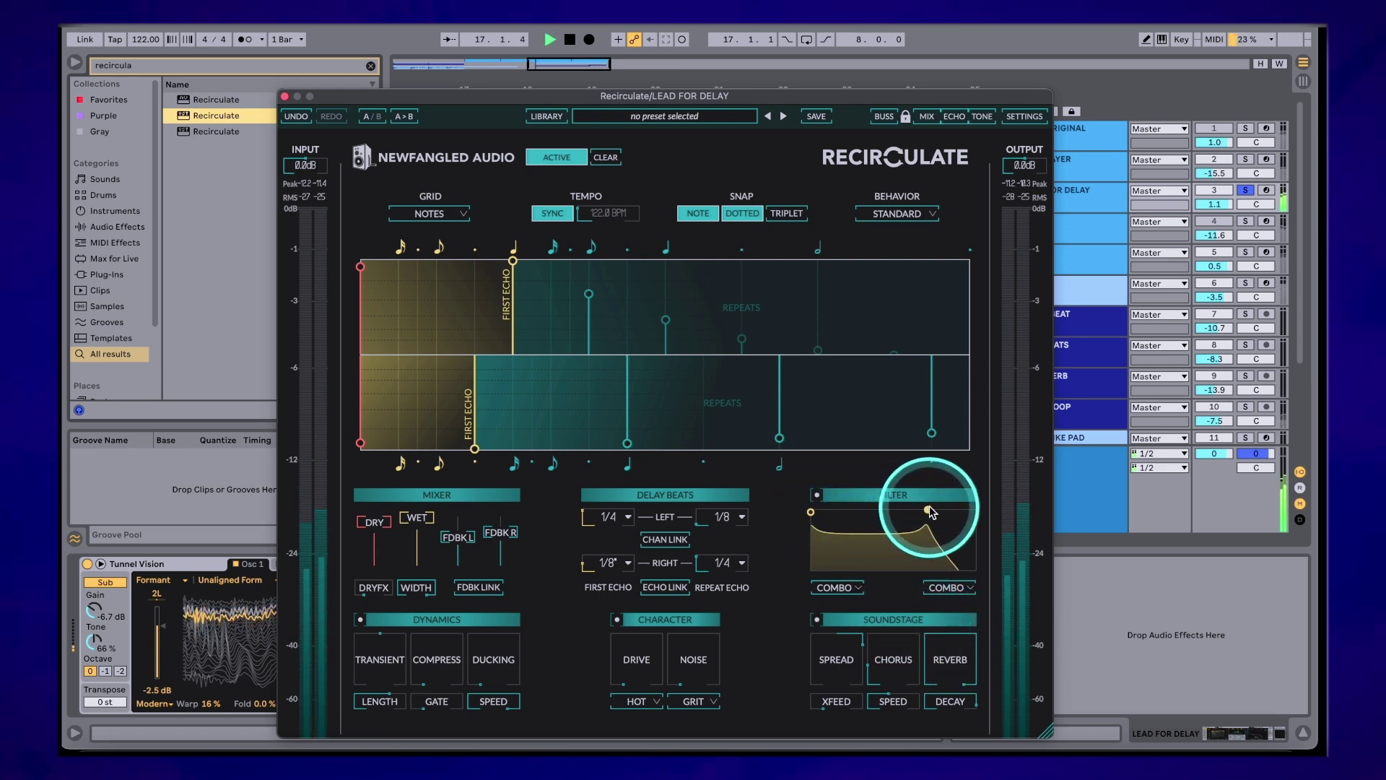
{"action": "left_click_drag", "start_coordinate": [811, 512], "coordinate": [996, 498]}
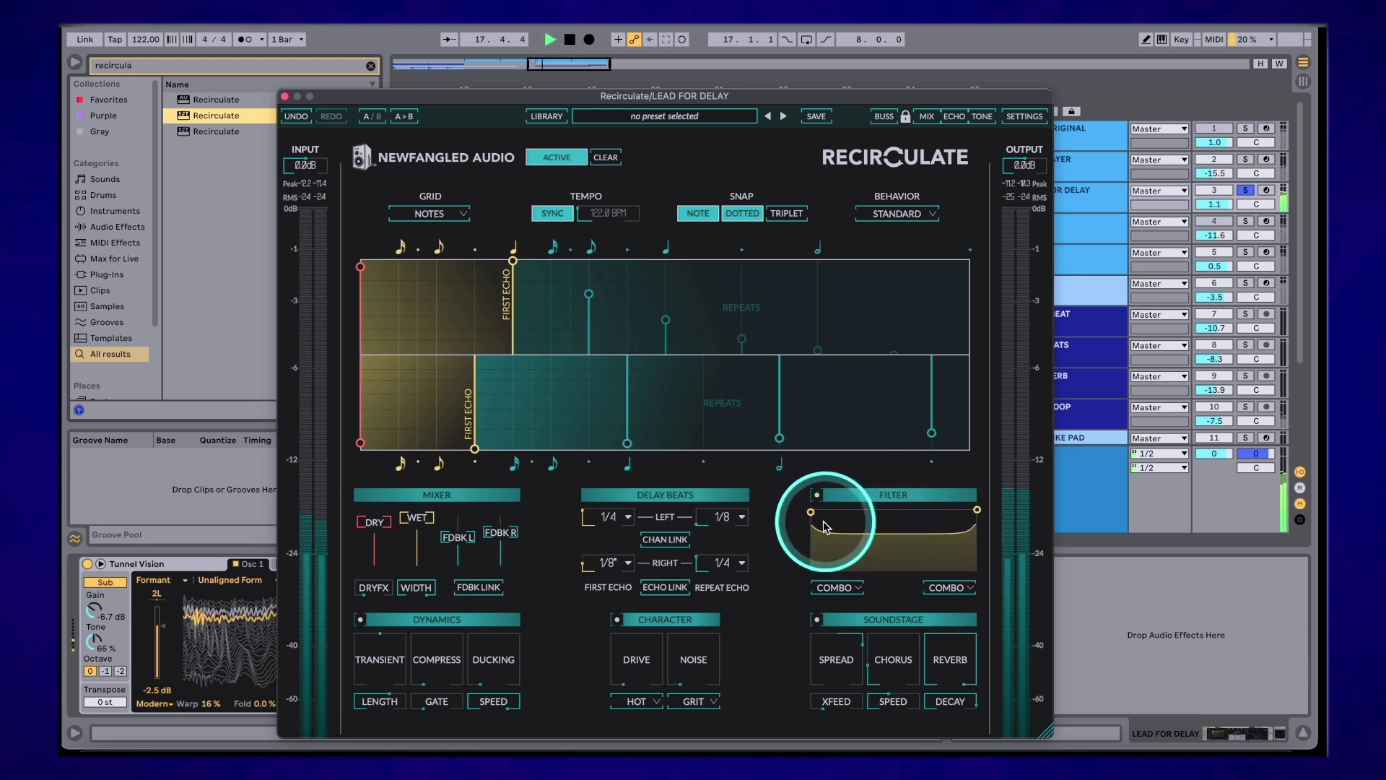
{"action": "left_click_drag", "start_coordinate": [812, 515], "coordinate": [868, 512]}
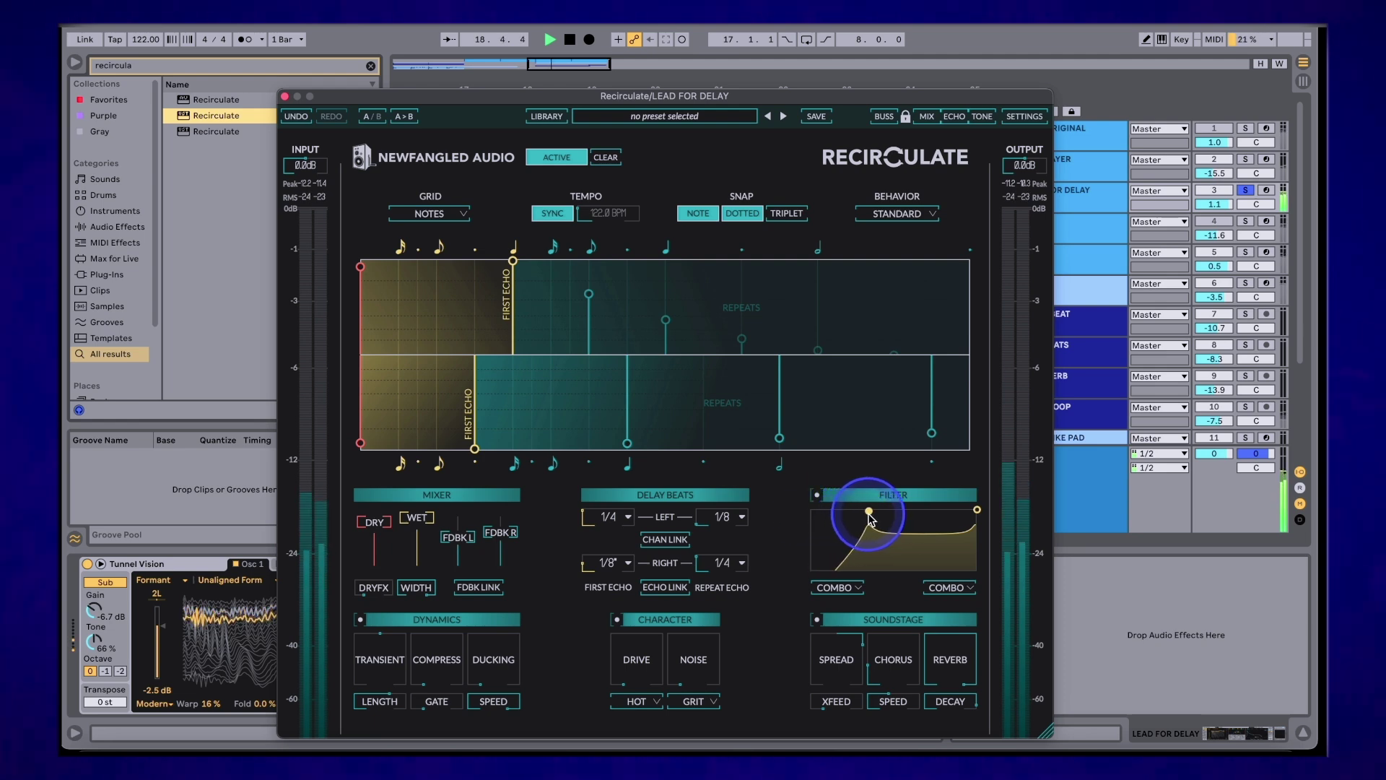
{"action": "left_click_drag", "start_coordinate": [978, 513], "coordinate": [929, 511]}
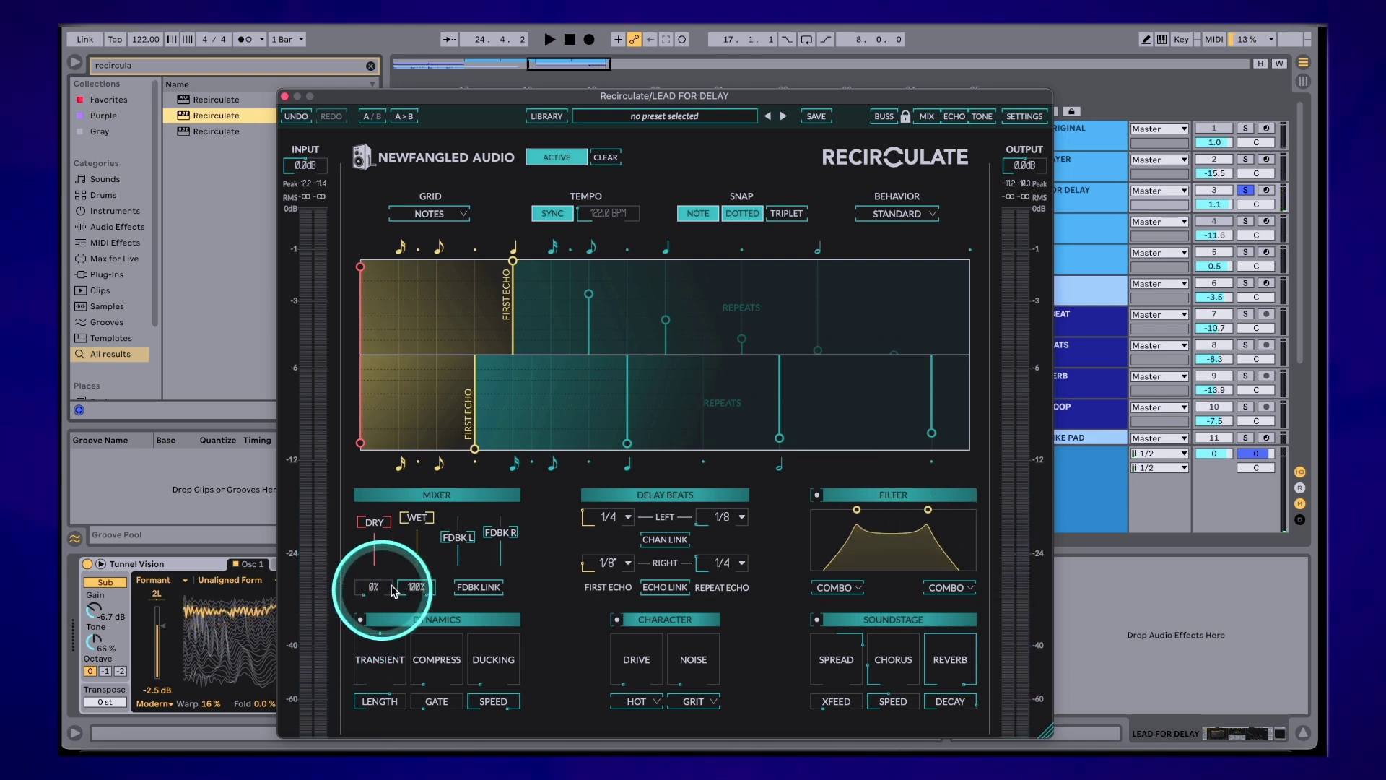
Set the dynamics transient amount to about 24% during playback
{"action": "left_click_drag", "start_coordinate": [380, 657], "coordinate": [376, 717]}
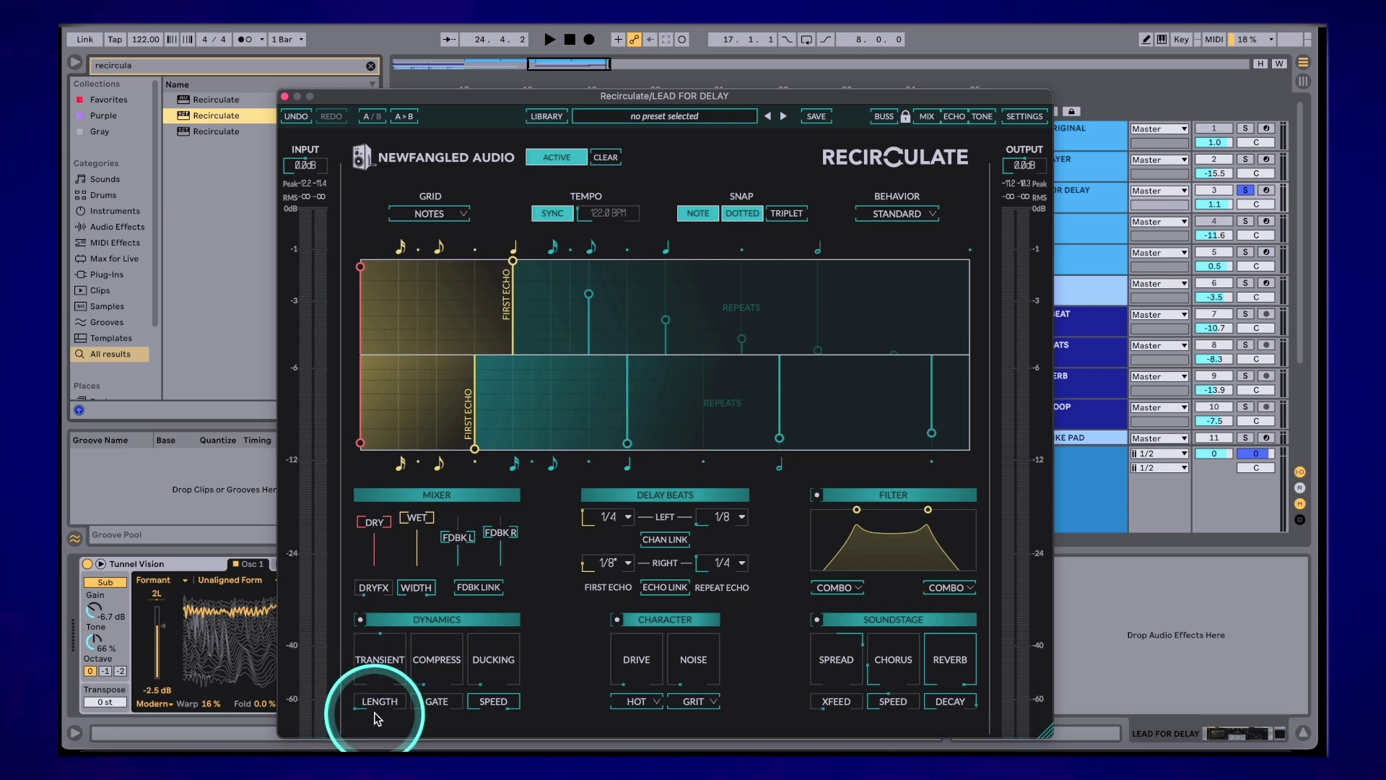
{"action": "key", "text": "space"}
{"action": "left_click_drag", "start_coordinate": [365, 659], "coordinate": [402, 647]}
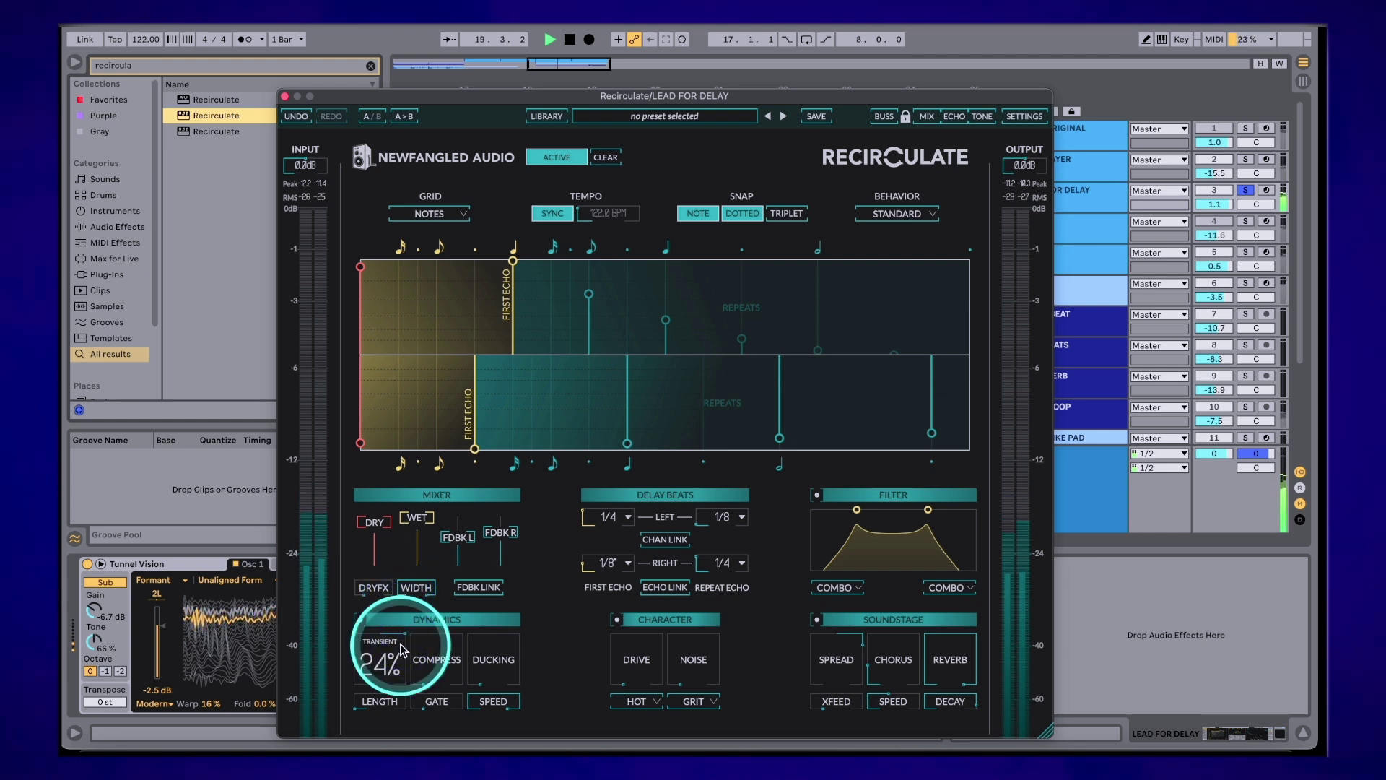
Compare the delay with and without the dynamics section by bypassing and re-enabling it twice during playback
{"action": "left_click", "coordinate": [360, 621]}
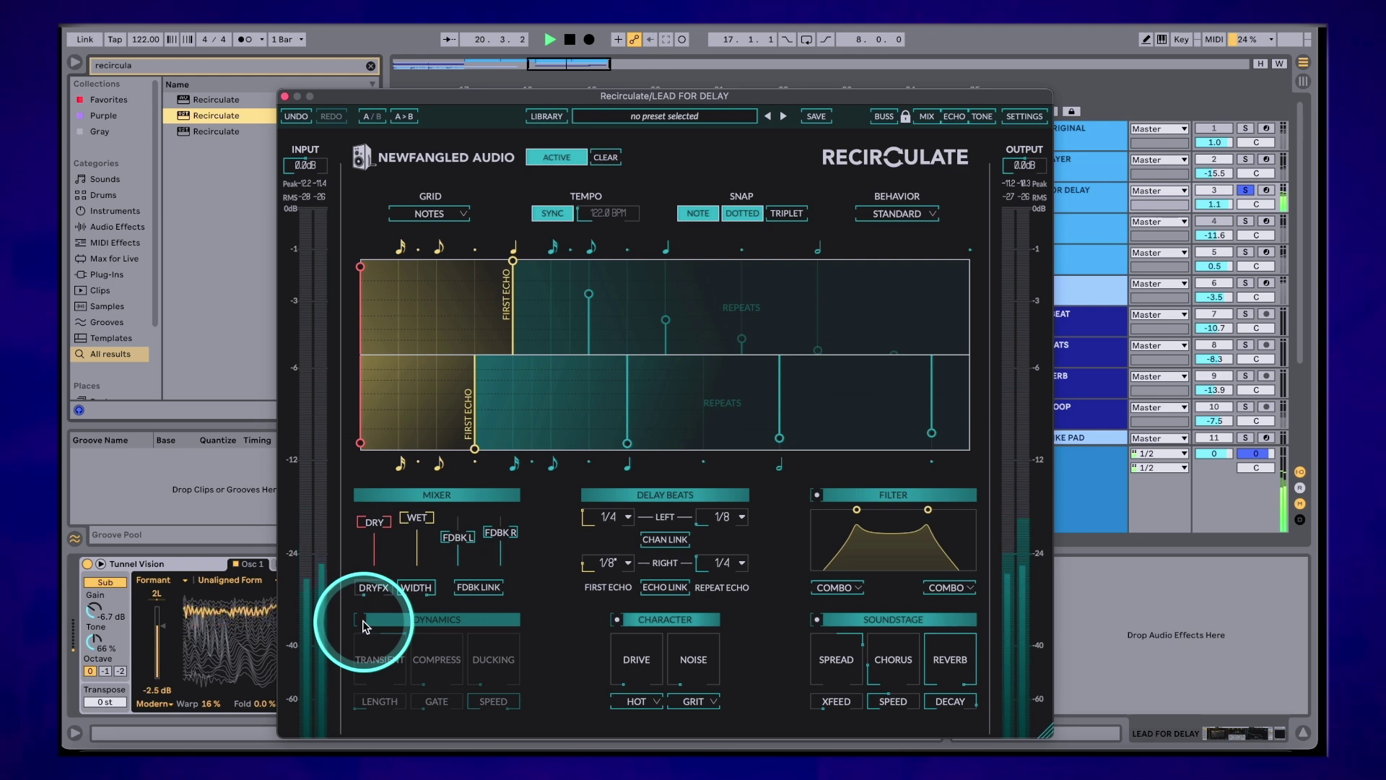
{"action": "left_click", "coordinate": [361, 621]}
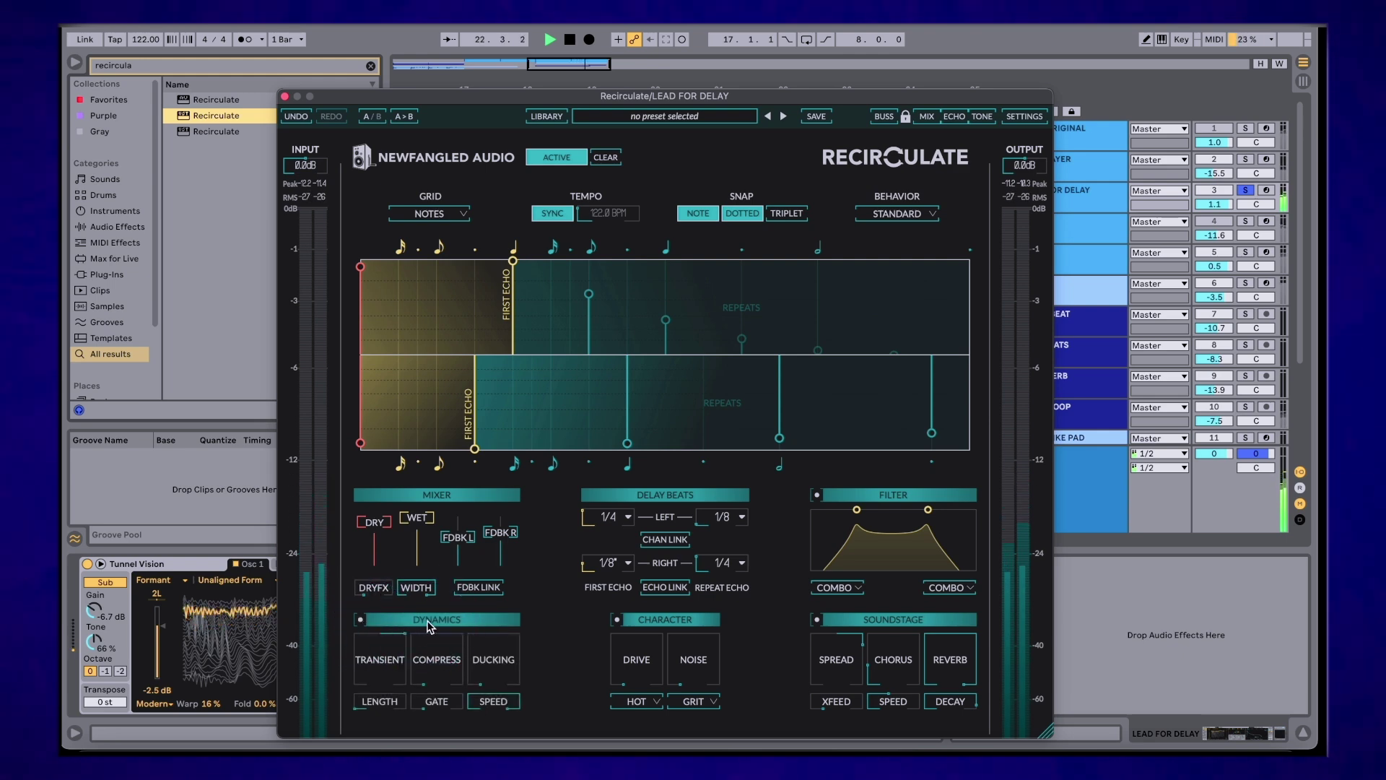
{"action": "left_click", "coordinate": [361, 620]}
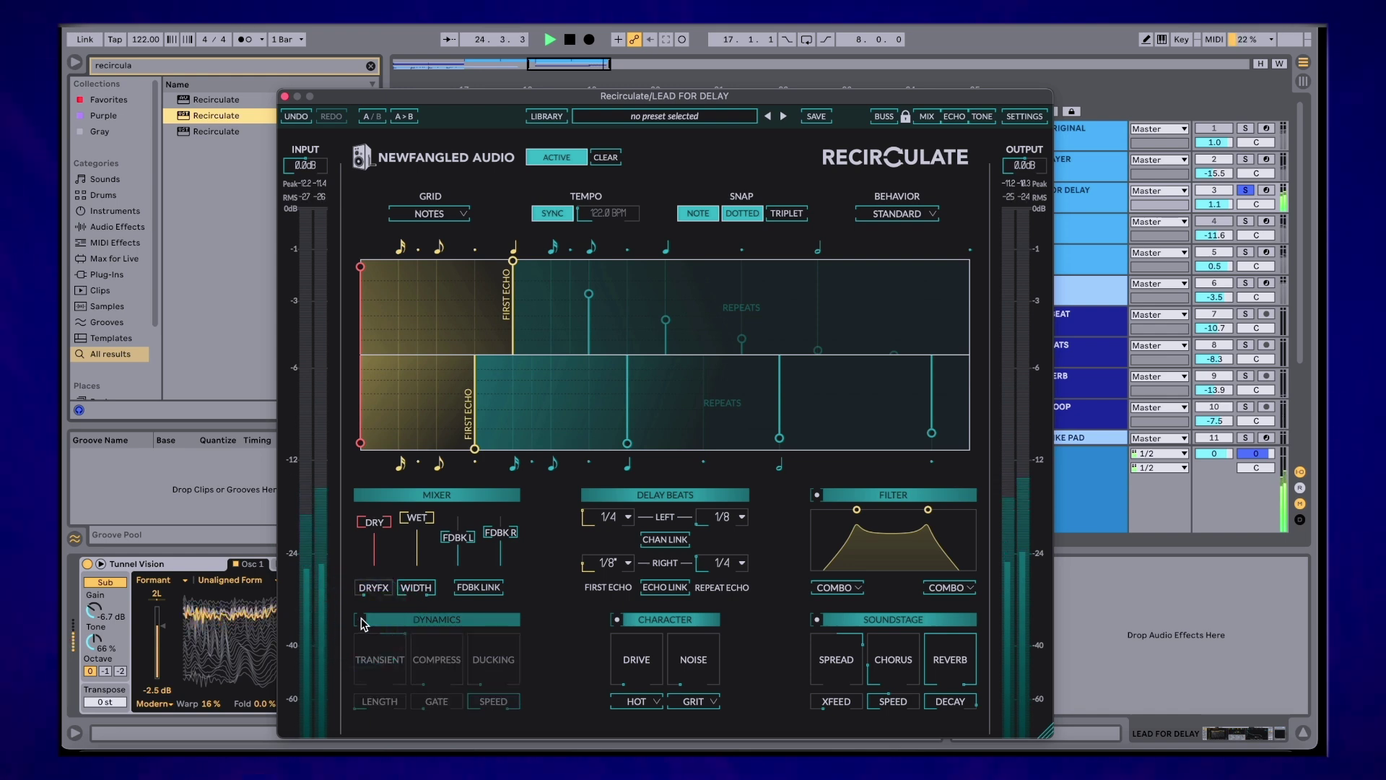
{"action": "left_click", "coordinate": [361, 620]}
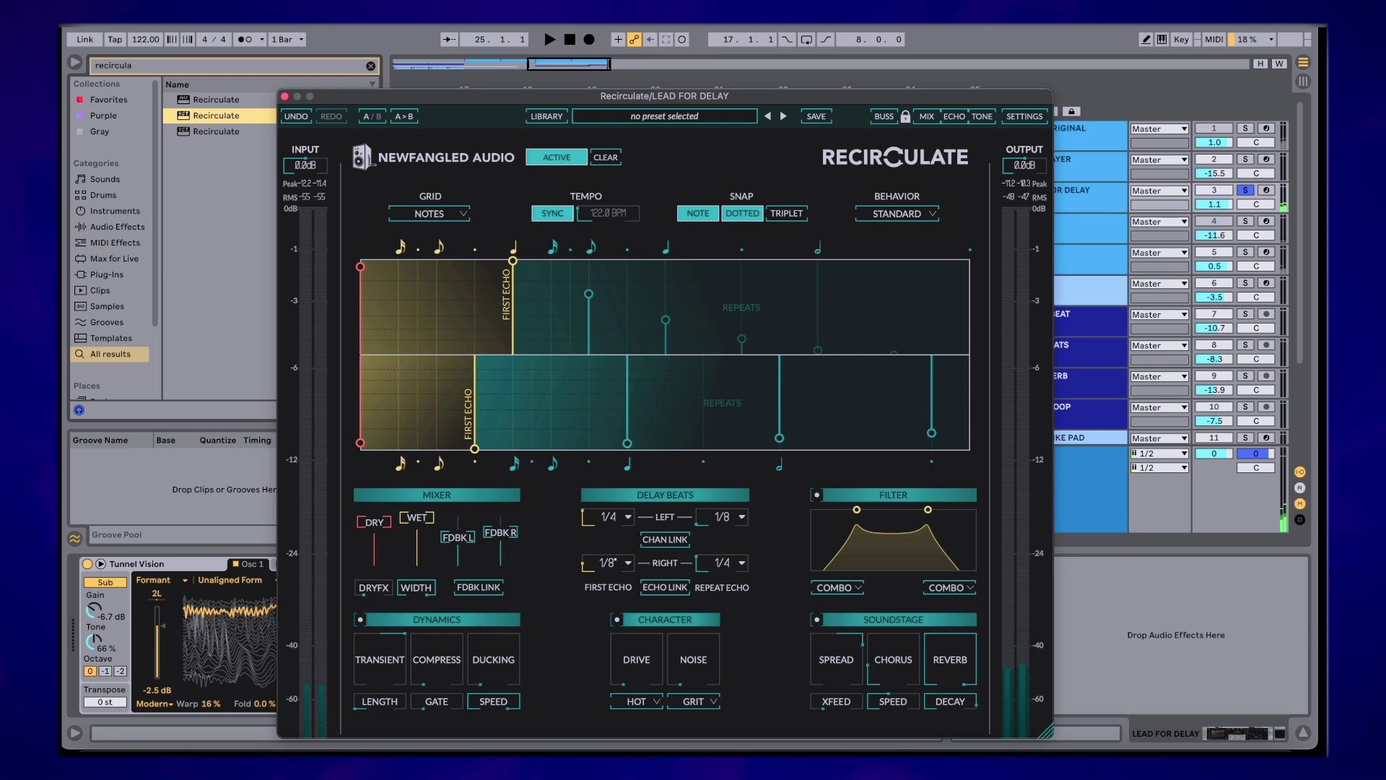
{"action": "key", "text": "ctrl+alt+p"}
{"action": "key", "text": "ctrl+alt+p"}
{"action": "left_click", "coordinate": [660, 517]}
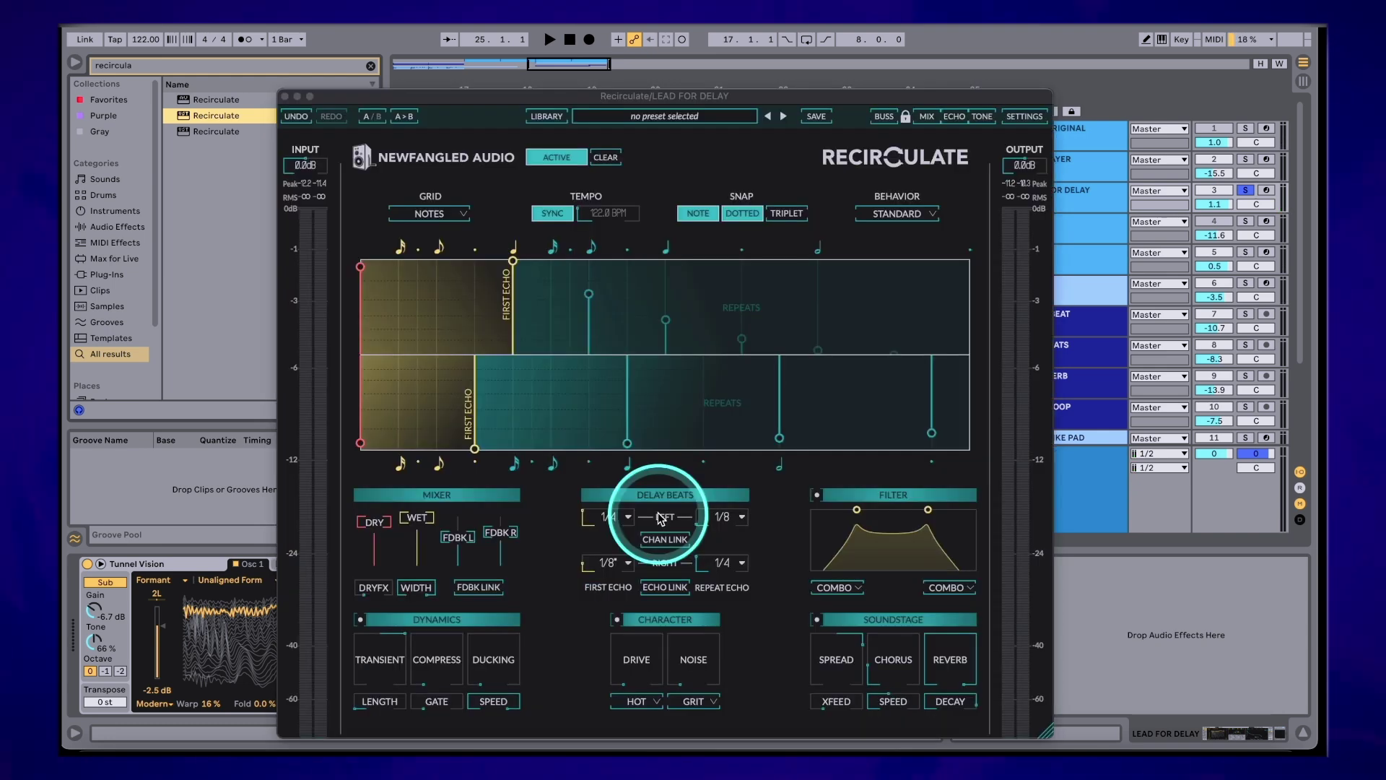
Raise the dynamics compression to 78% or more during playback, and try out the ducking amount
{"action": "key", "text": "space"}
{"action": "left_click", "coordinate": [435, 661]}
{"action": "left_click_drag", "start_coordinate": [436, 660], "coordinate": [451, 515]}
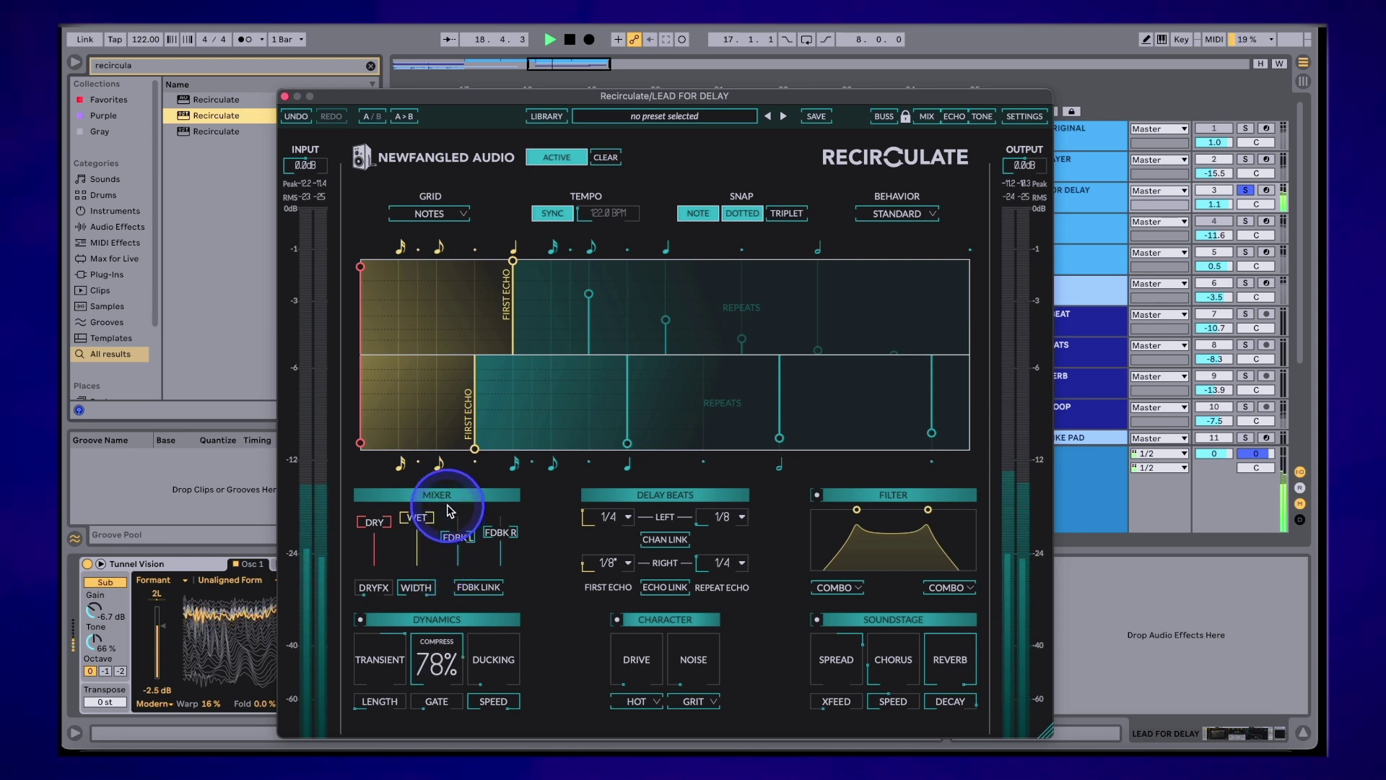
{"action": "left_click", "coordinate": [450, 513]}
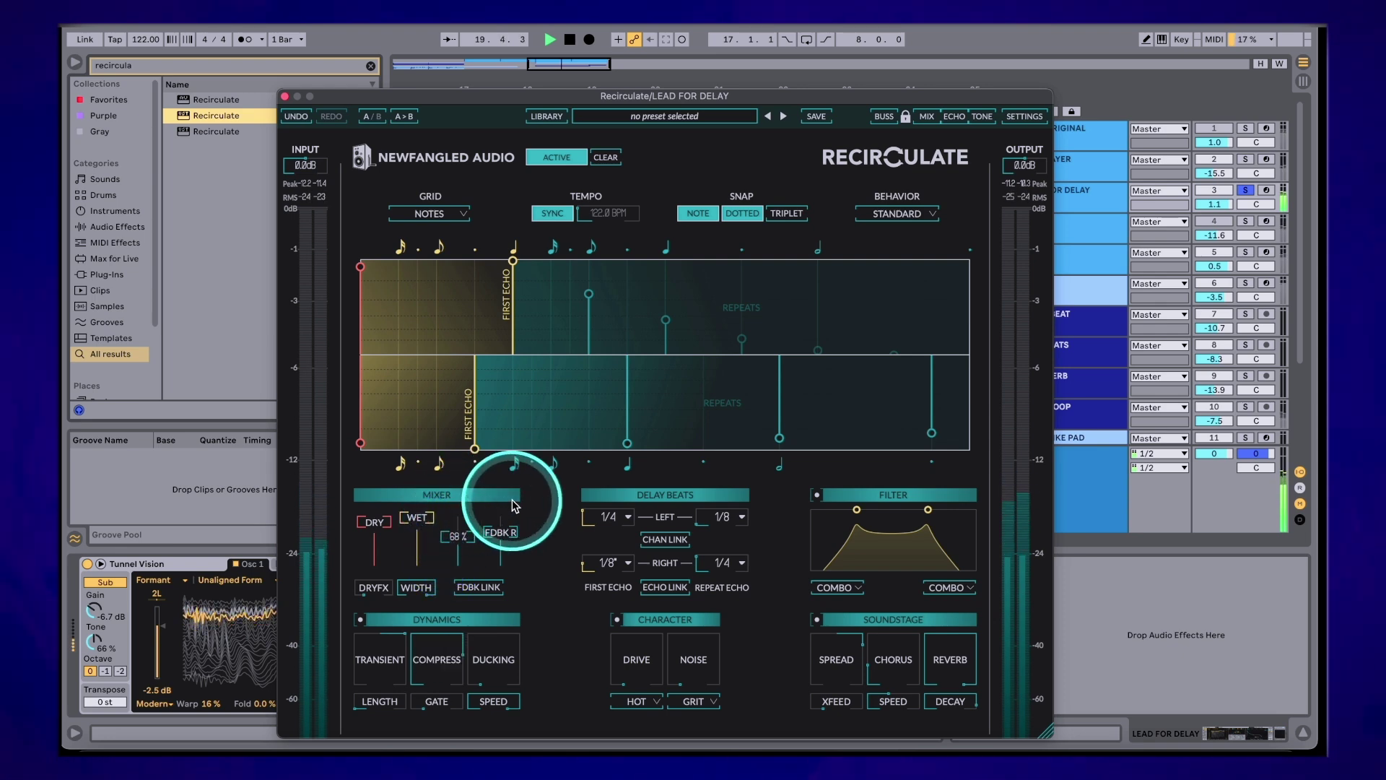
{"action": "left_click", "coordinate": [495, 664]}
{"action": "mouse_move", "coordinate": [495, 665]}
{"action": "left_mouse_down"}
{"action": "mouse_move", "coordinate": [496, 627]}
{"action": "mouse_move", "coordinate": [495, 638]}
{"action": "left_mouse_up"}
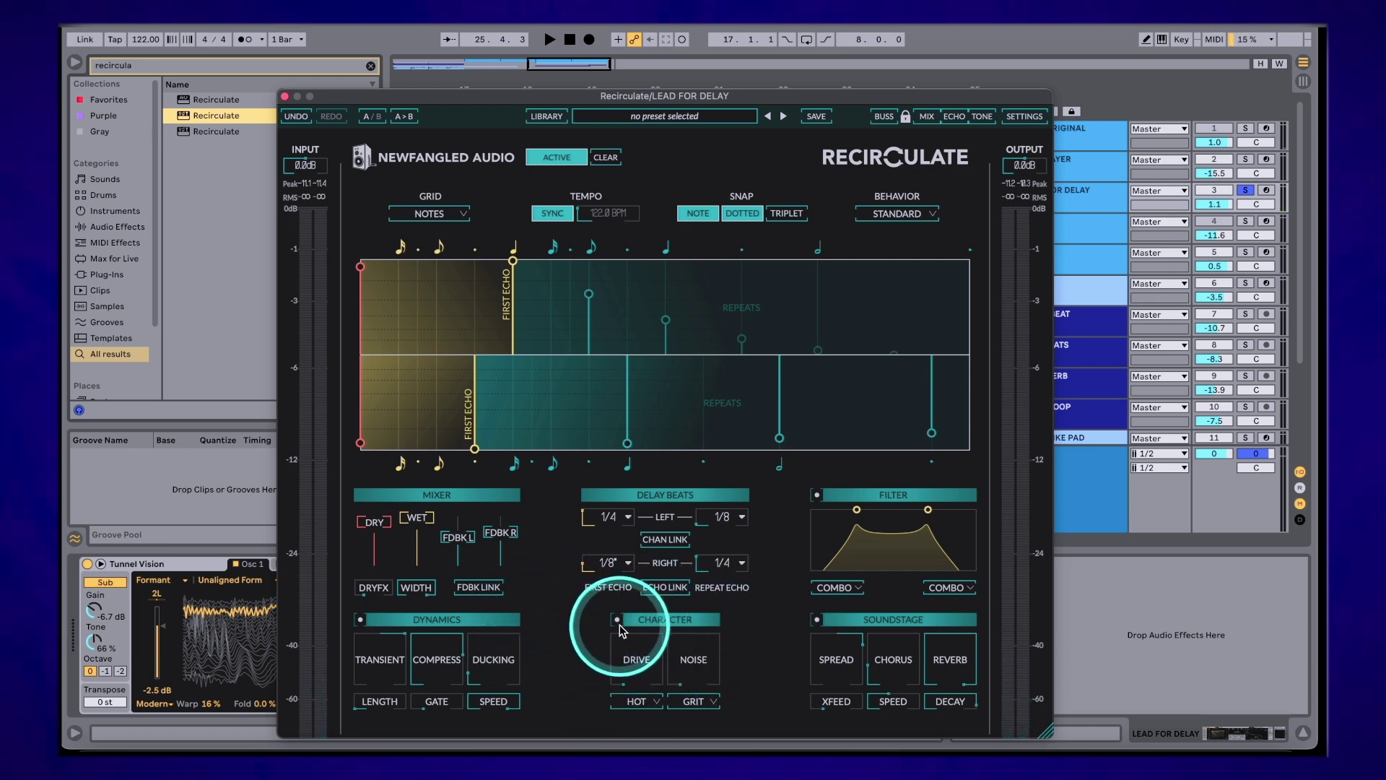
Switch the character noise type to Hiss and try out the noise amount during playback
{"action": "left_click", "coordinate": [634, 699]}
{"action": "left_click", "coordinate": [693, 701]}
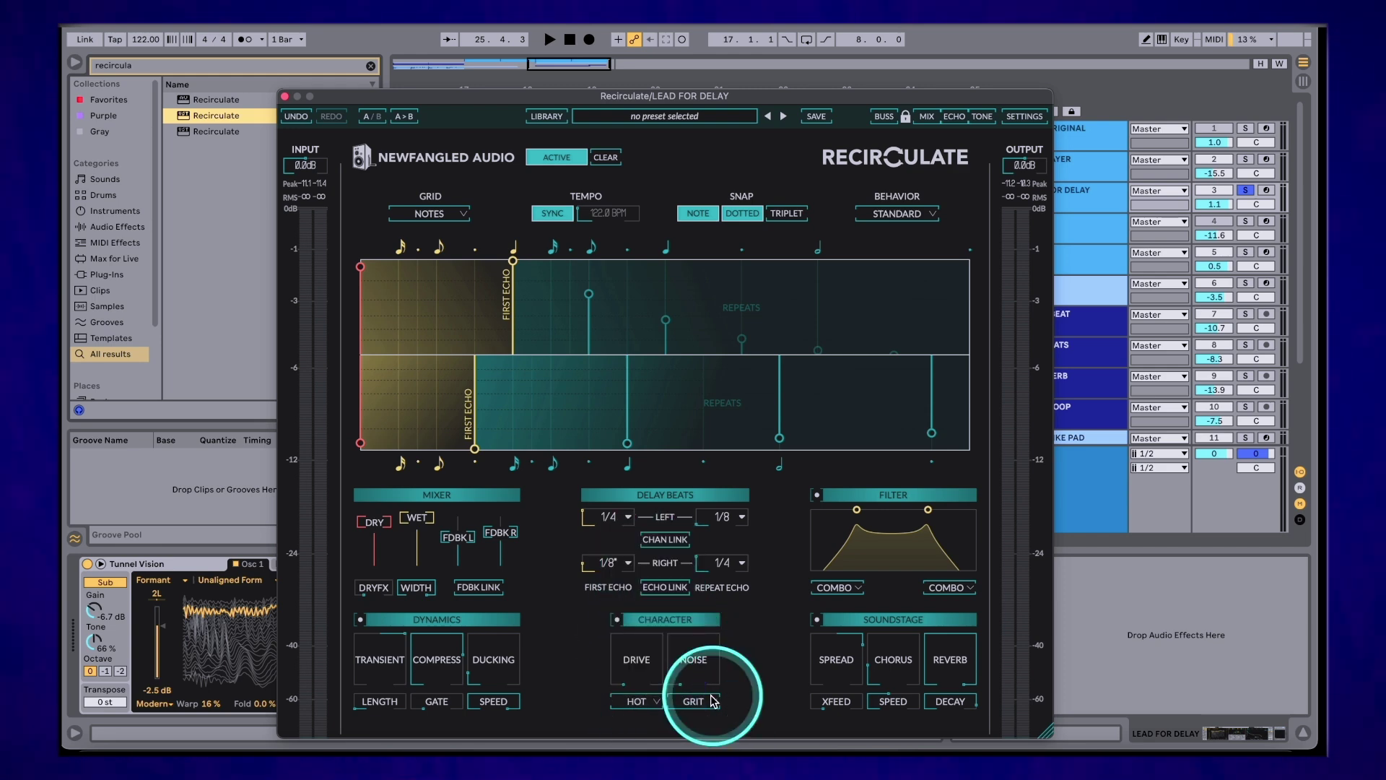
{"action": "left_click", "coordinate": [693, 701]}
{"action": "left_click", "coordinate": [703, 679]}
{"action": "key", "text": "space"}
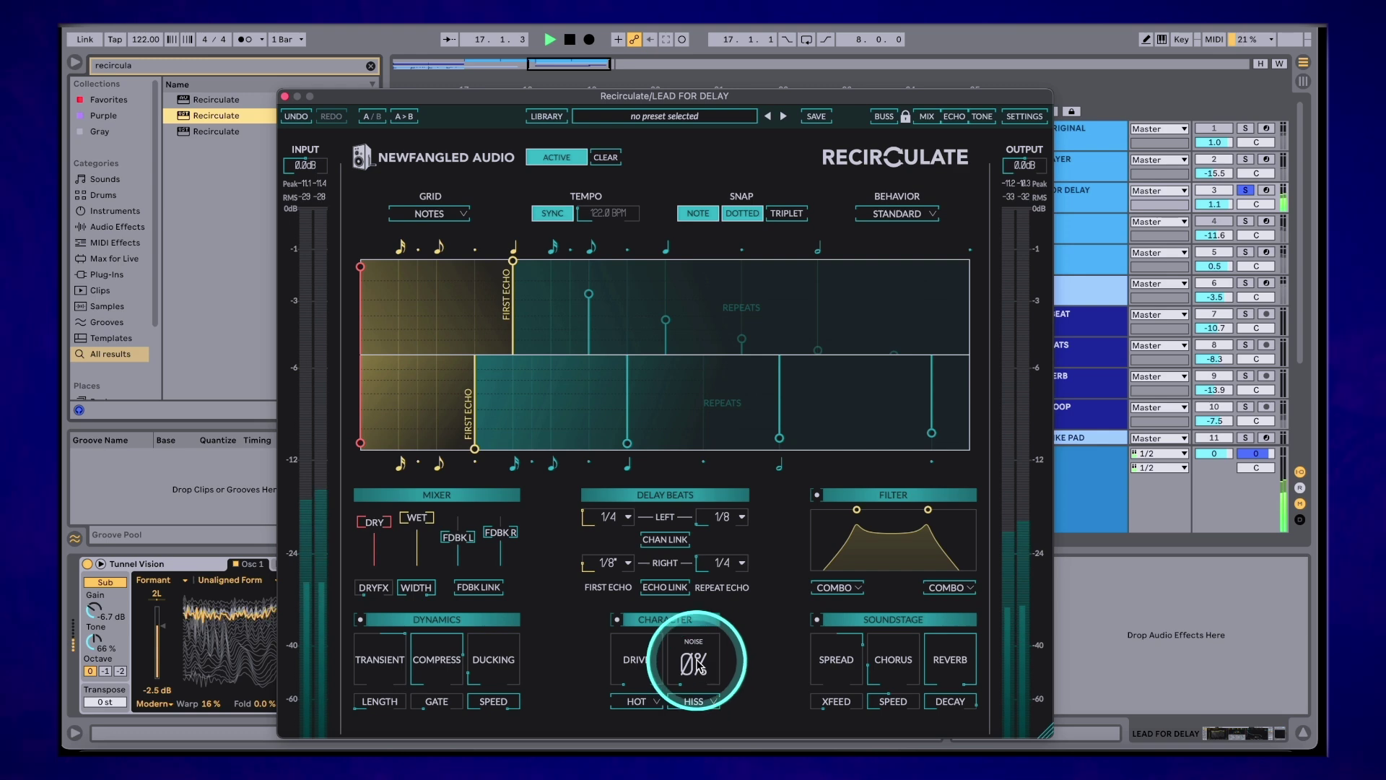
{"action": "left_click_drag", "start_coordinate": [712, 665], "coordinate": [722, 499]}
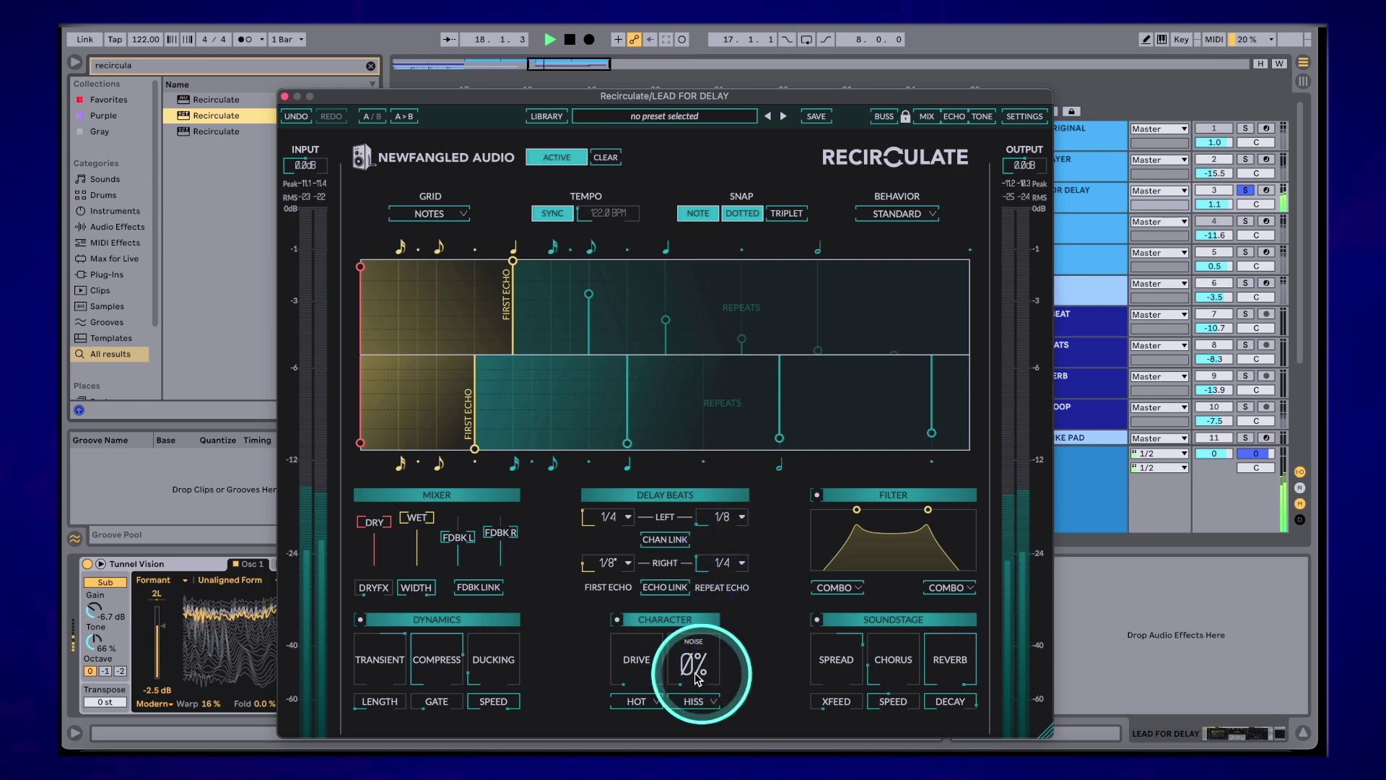
Try the character drive amount with the Dark and Crunch drive types during playback
{"action": "left_click_drag", "start_coordinate": [635, 659], "coordinate": [640, 717]}
{"action": "left_click", "coordinate": [638, 701]}
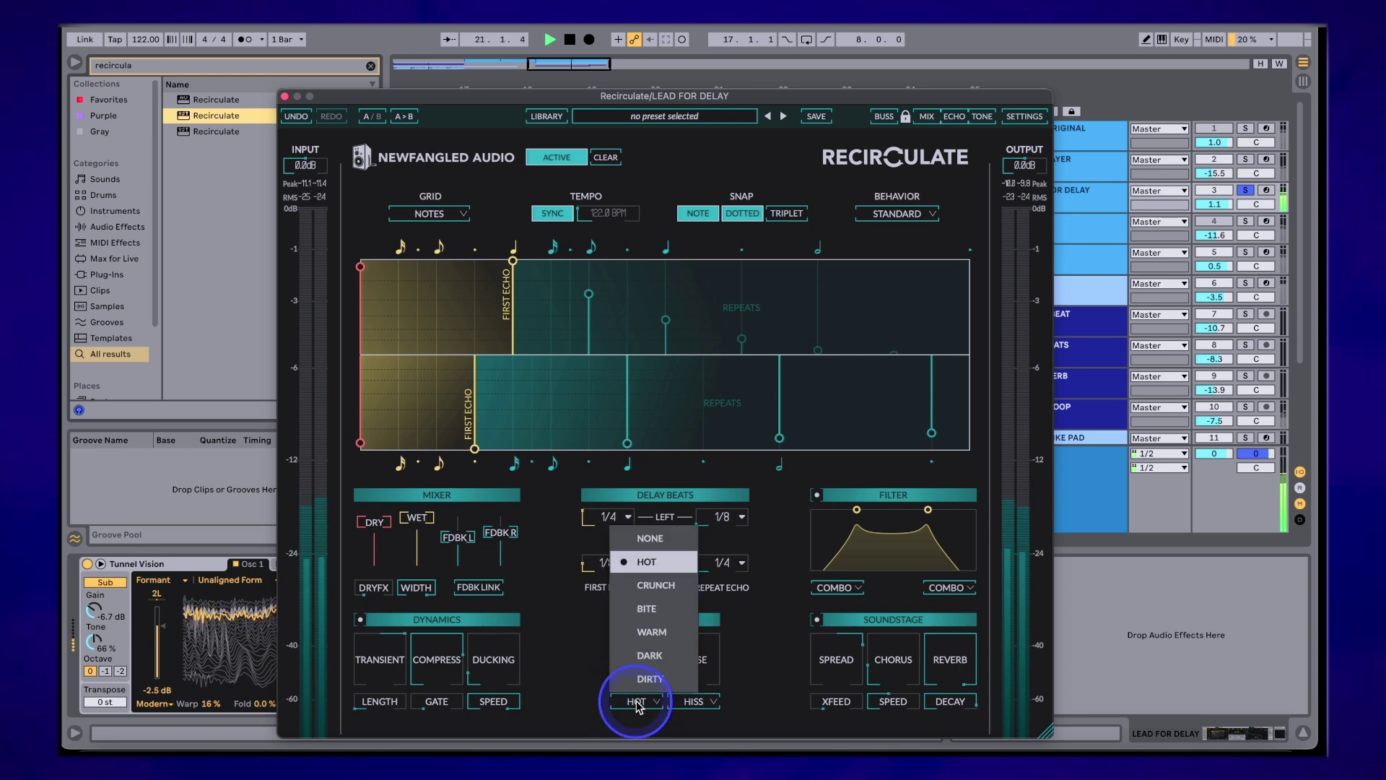
{"action": "left_click", "coordinate": [641, 657]}
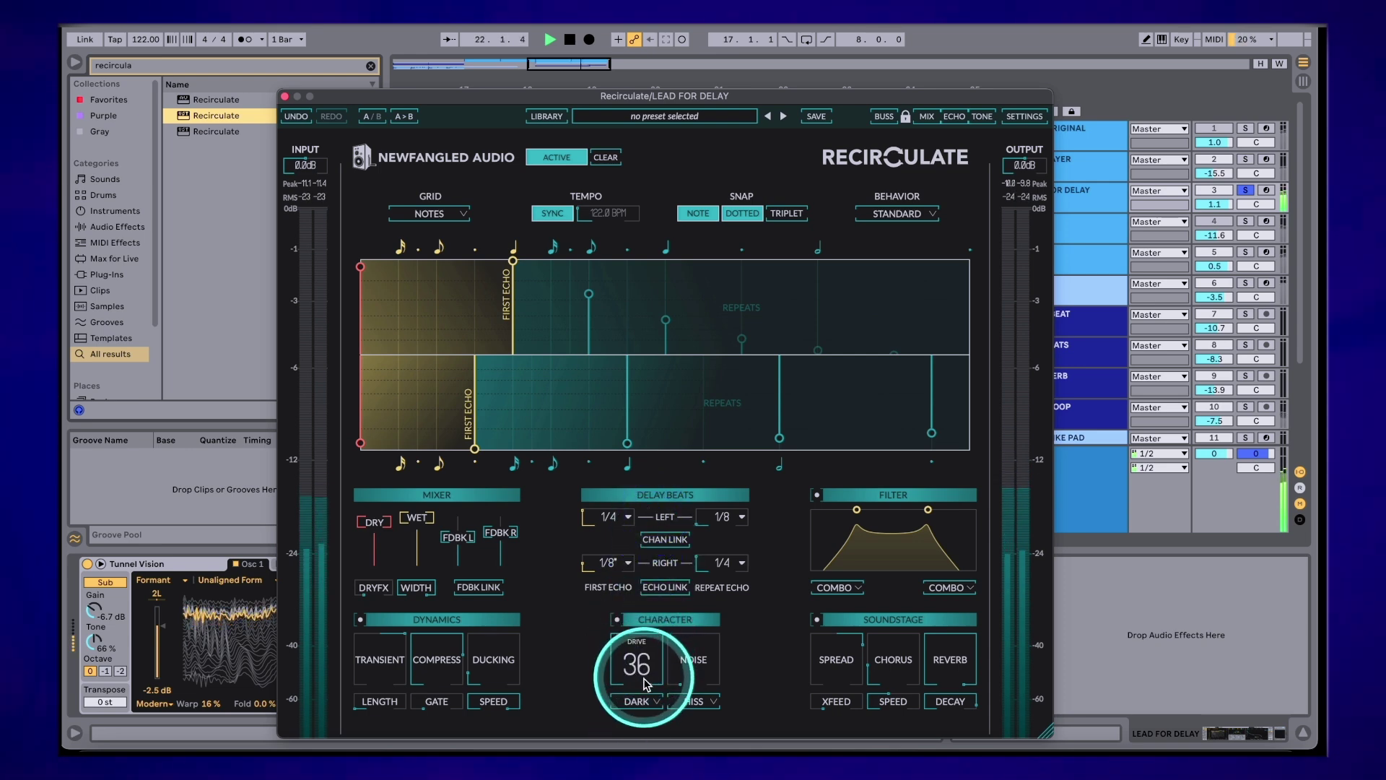
{"action": "left_click", "coordinate": [636, 701]}
{"action": "left_click", "coordinate": [639, 638]}
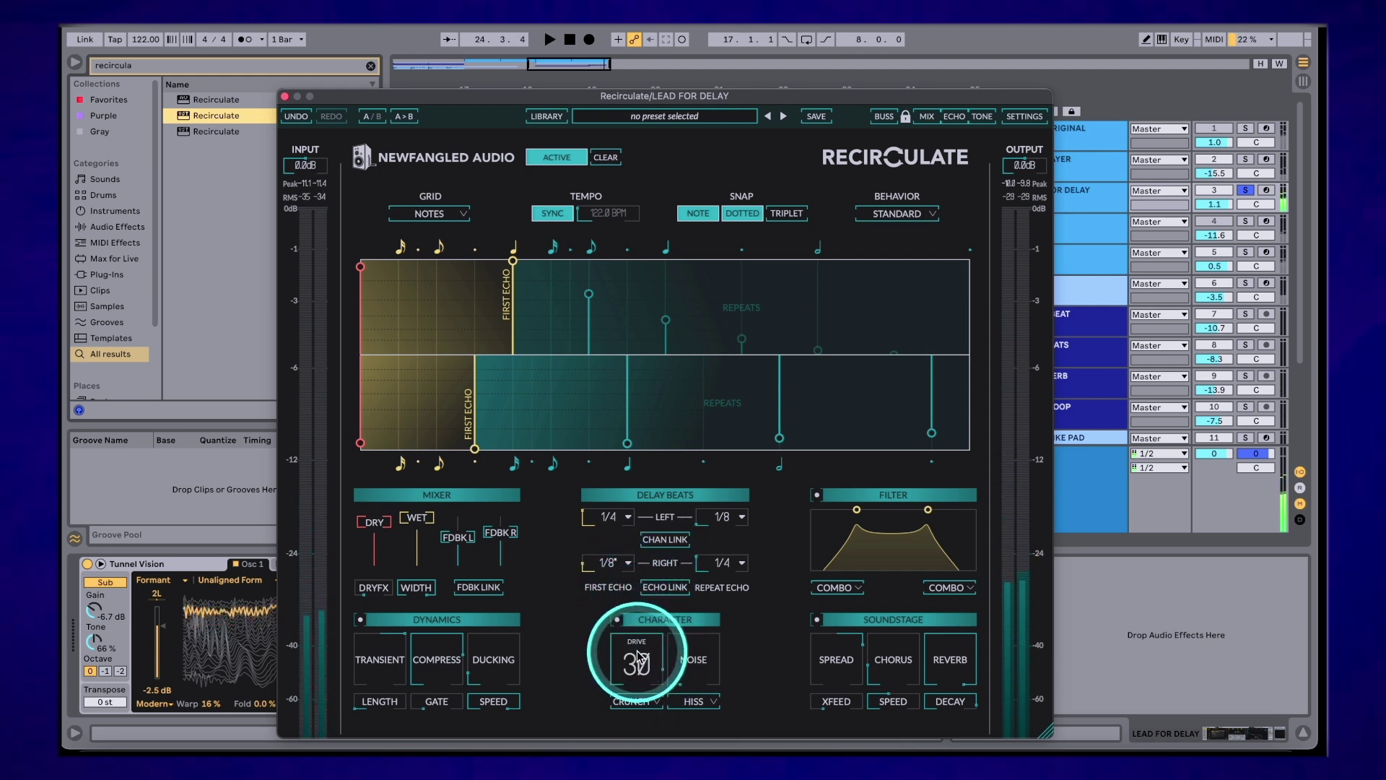
Return the drive type to Hot and set the drive to about 22
{"action": "left_click", "coordinate": [641, 698]}
{"action": "left_click", "coordinate": [635, 566]}
{"action": "left_click_drag", "start_coordinate": [635, 653], "coordinate": [640, 663]}
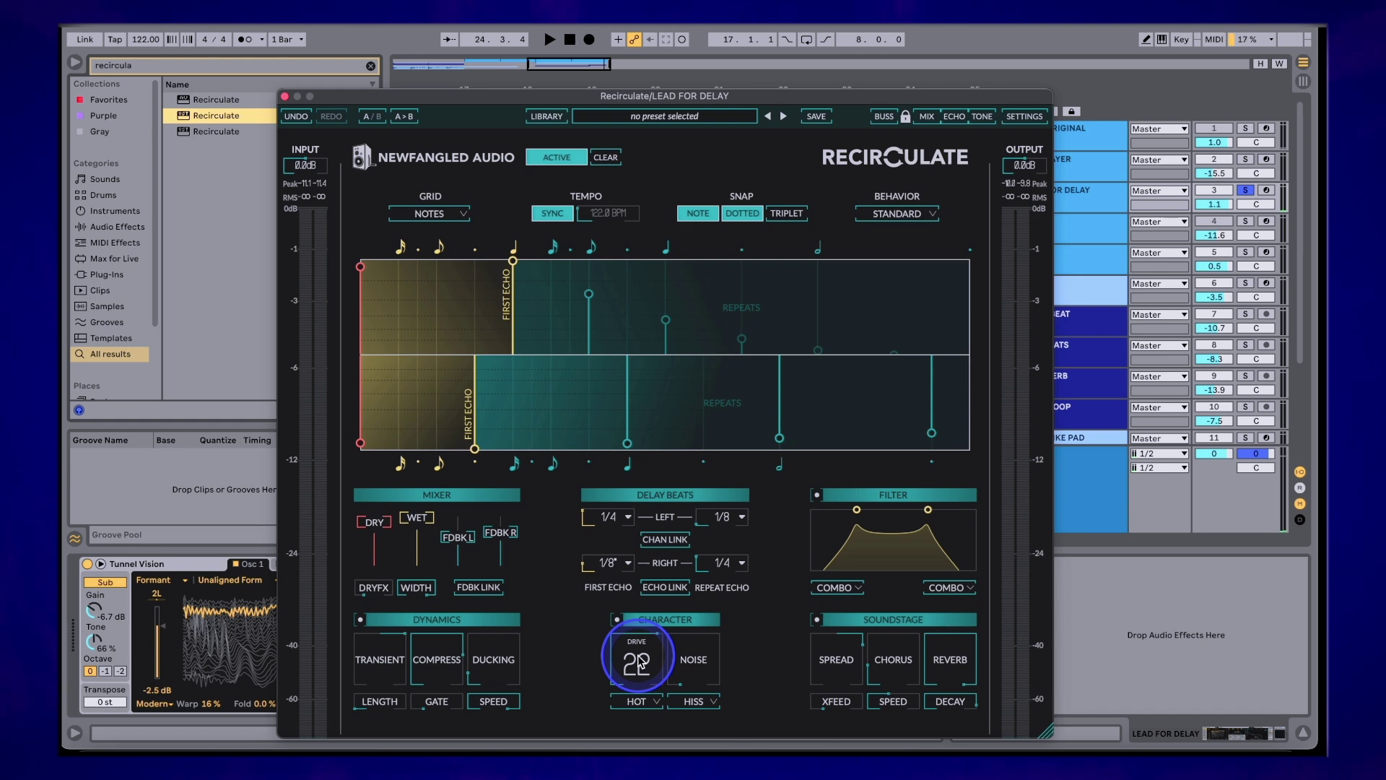
Set the character noise type to Grit and raise the noise to about 30% during playback
{"action": "left_click", "coordinate": [704, 702]}
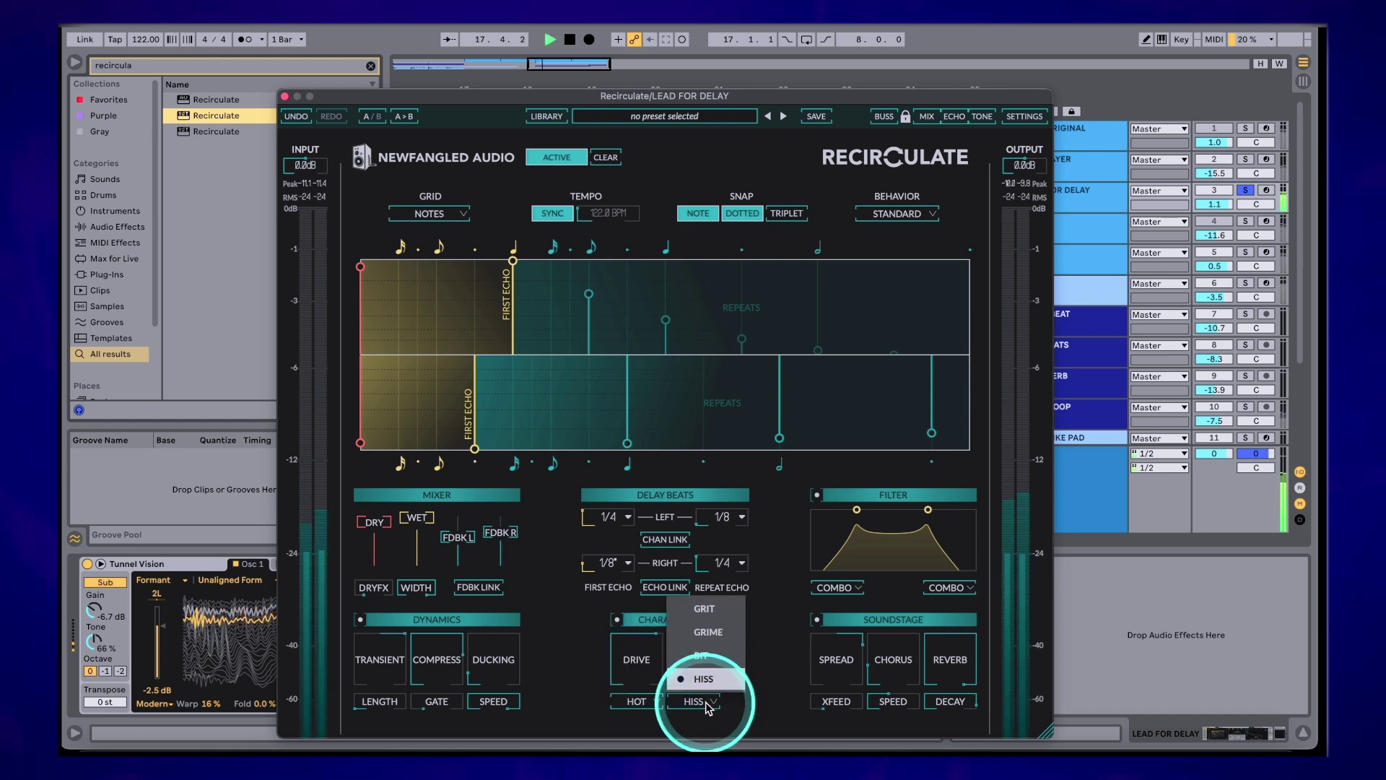
{"action": "left_click", "coordinate": [704, 609]}
{"action": "left_click_drag", "start_coordinate": [710, 668], "coordinate": [706, 611]}
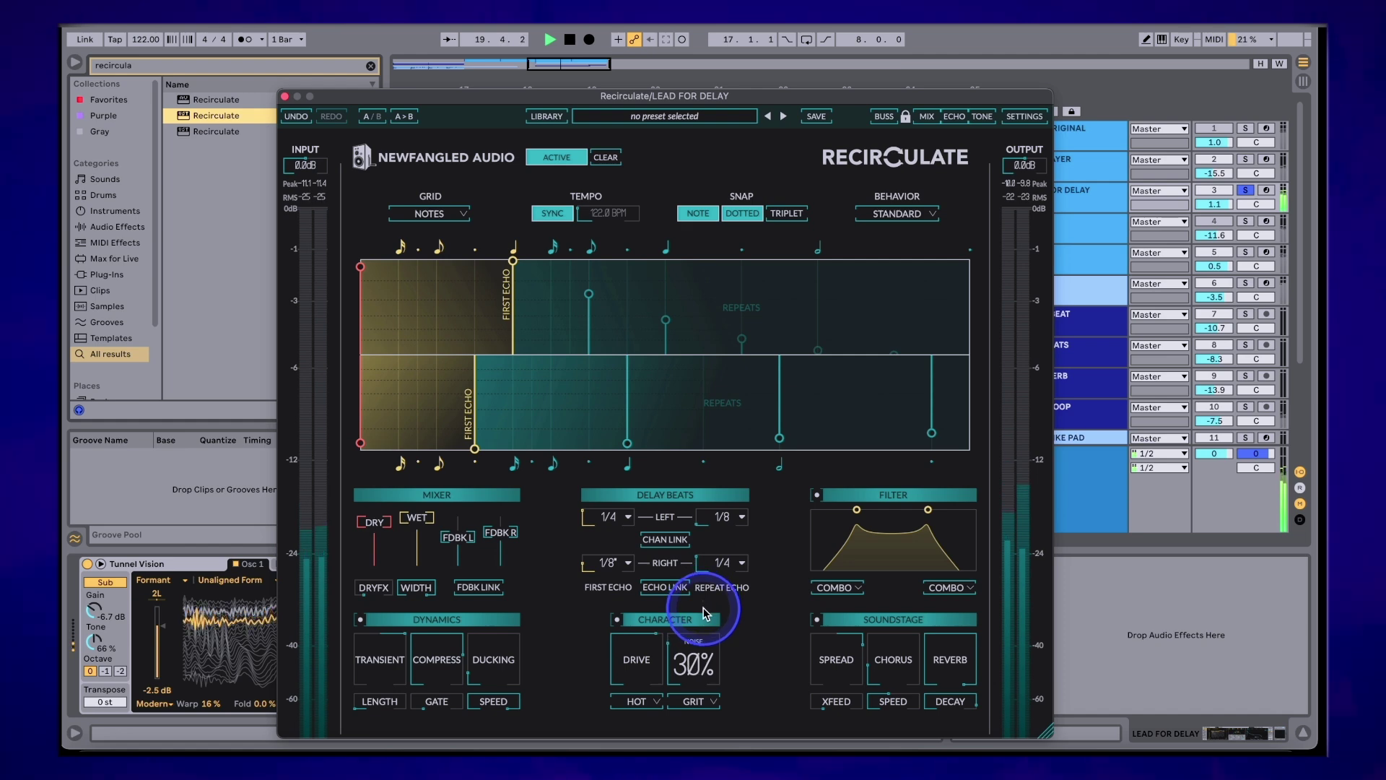
Unsolo the delay track and compare the full mix with the plug-in bypassed and active
{"action": "left_click", "coordinate": [1246, 190]}
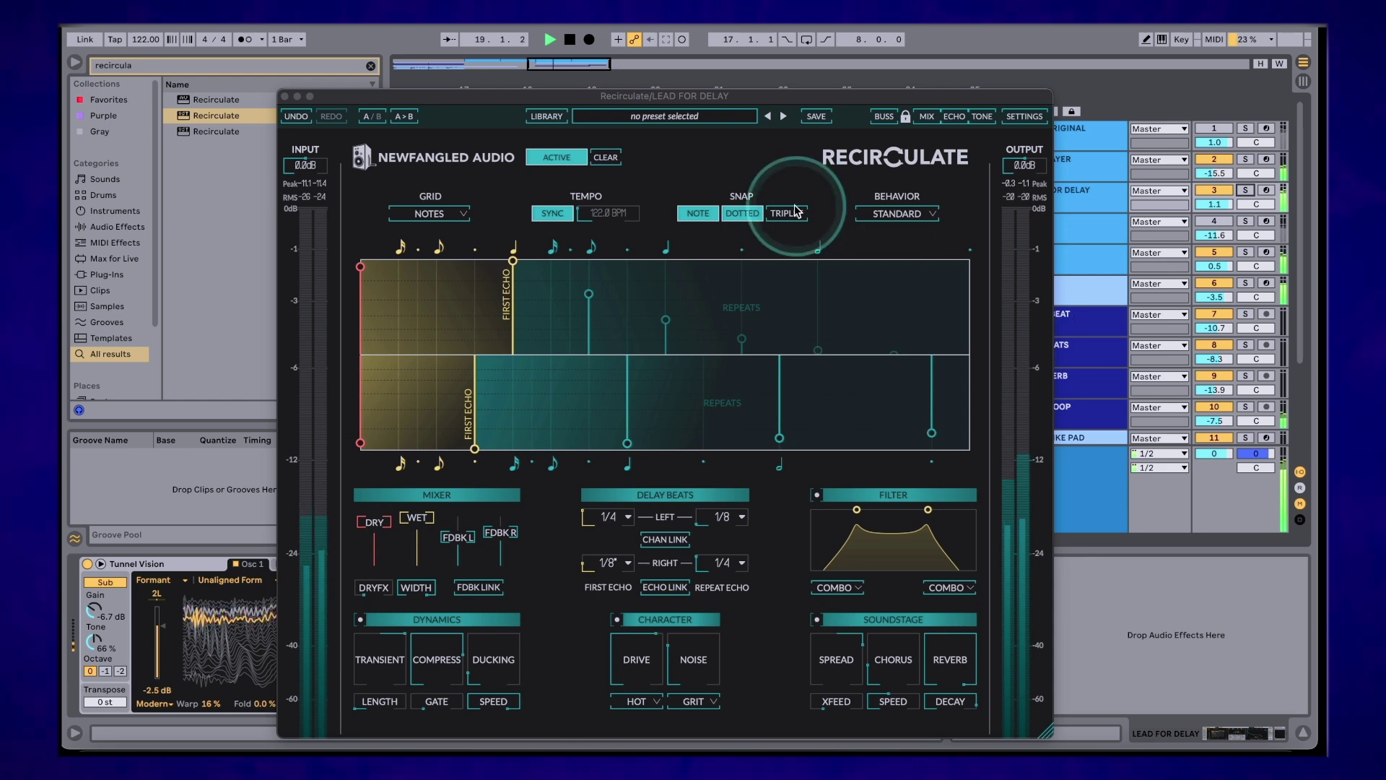
{"action": "left_click", "coordinate": [557, 156]}
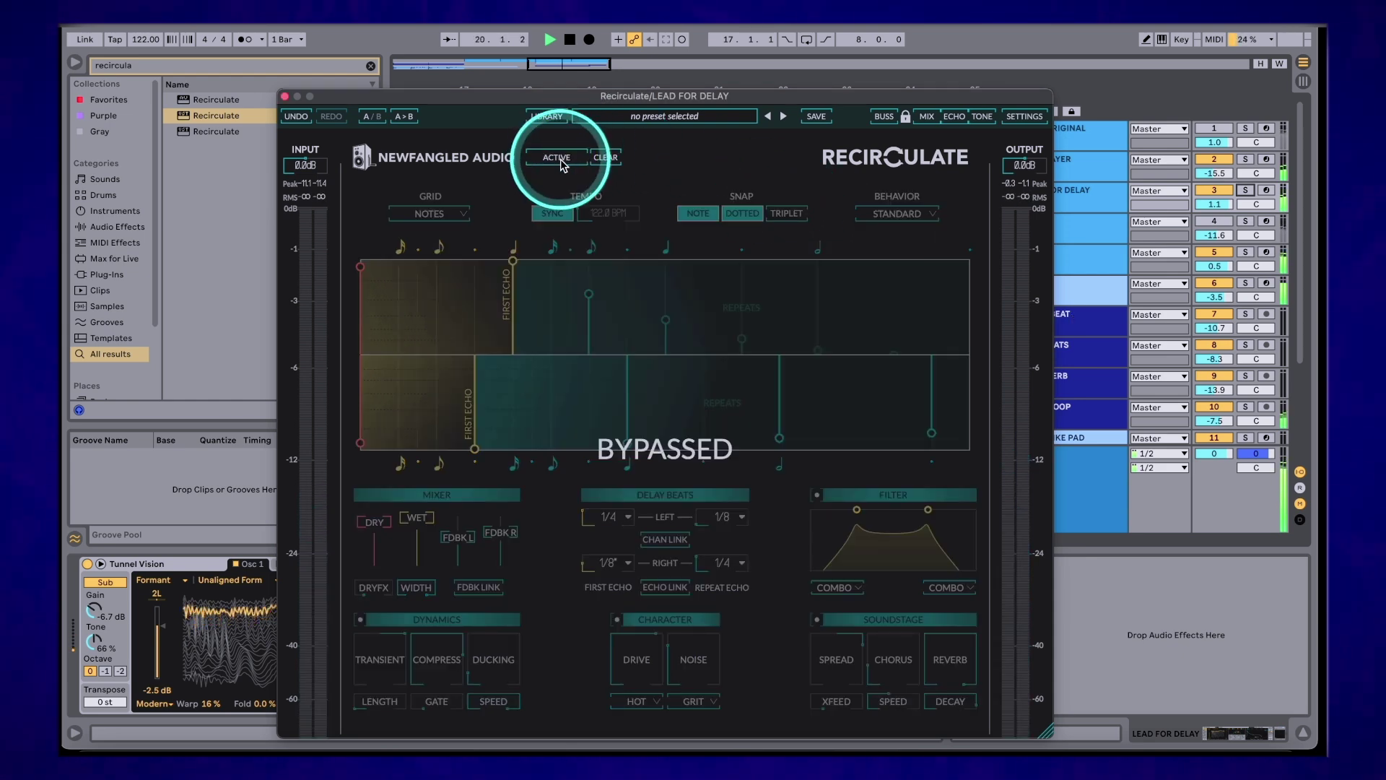
{"action": "left_click", "coordinate": [558, 157]}
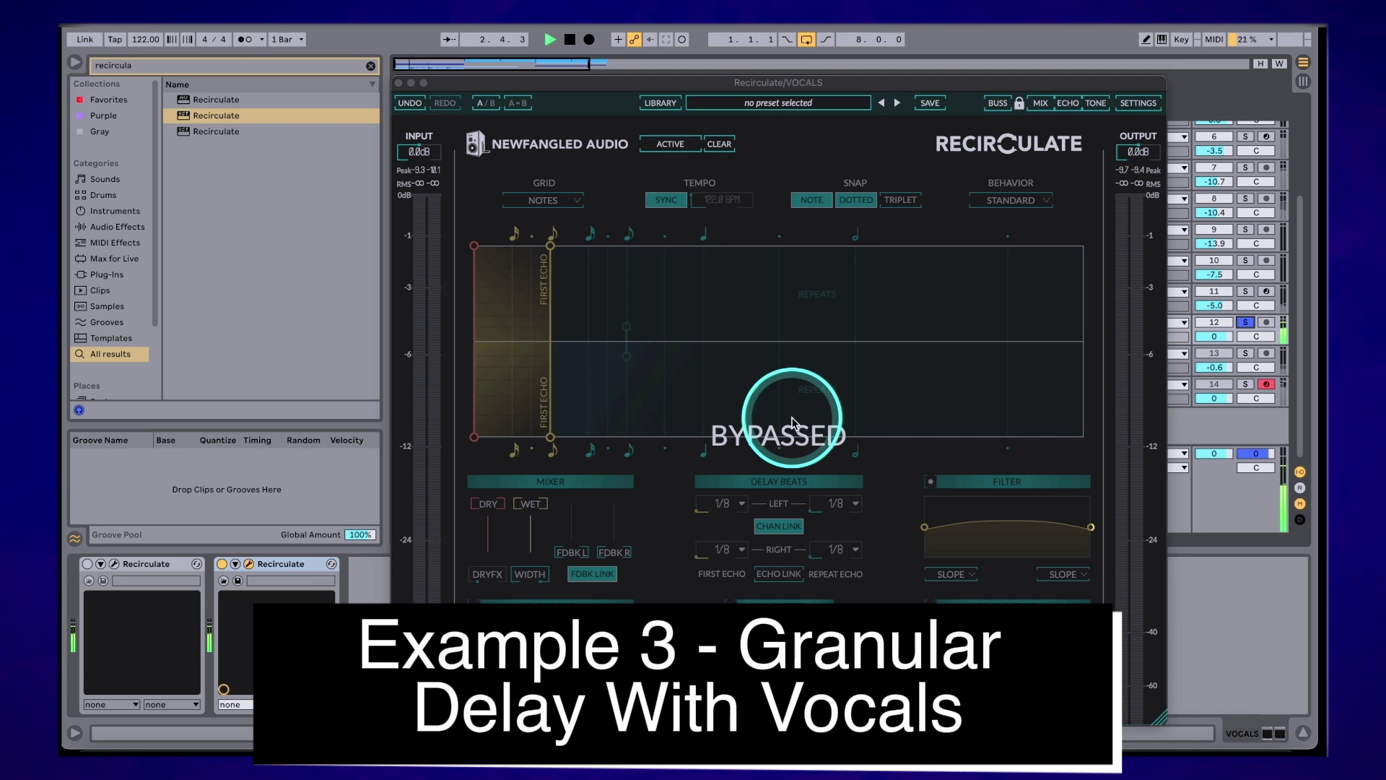
Listen to the dry vocals in the full mix by unsoloing track 12, and solo it again
{"action": "left_click", "coordinate": [1075, 422]}
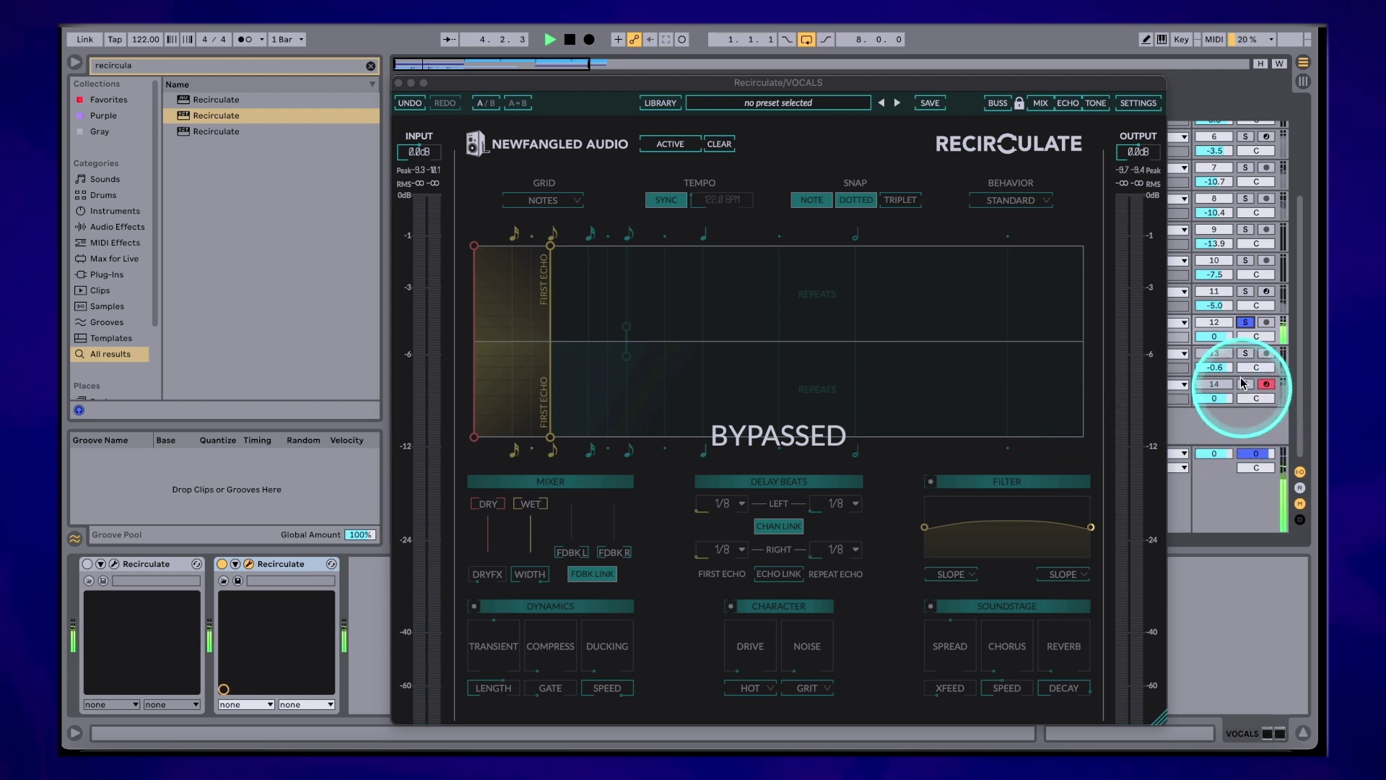
{"action": "left_click", "coordinate": [1243, 324]}
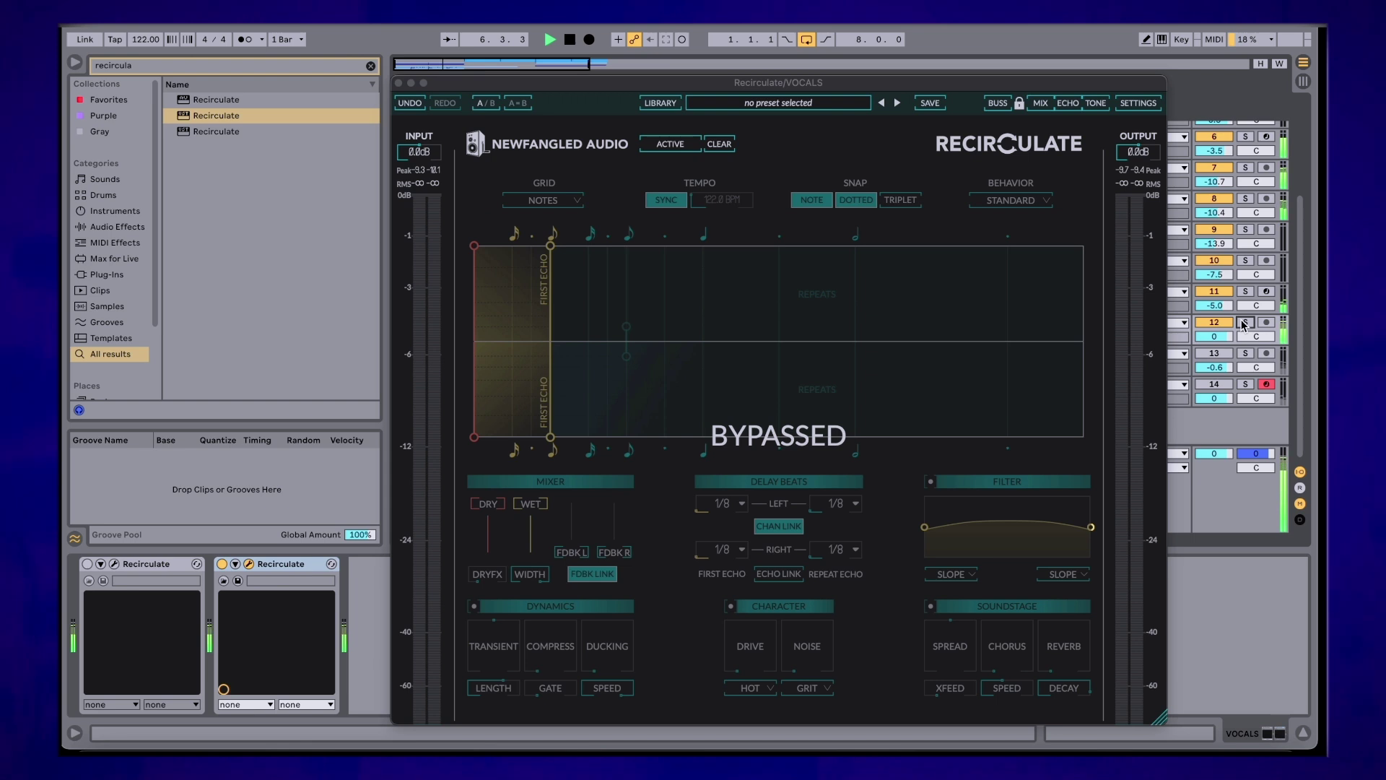
{"action": "left_click", "coordinate": [1244, 323]}
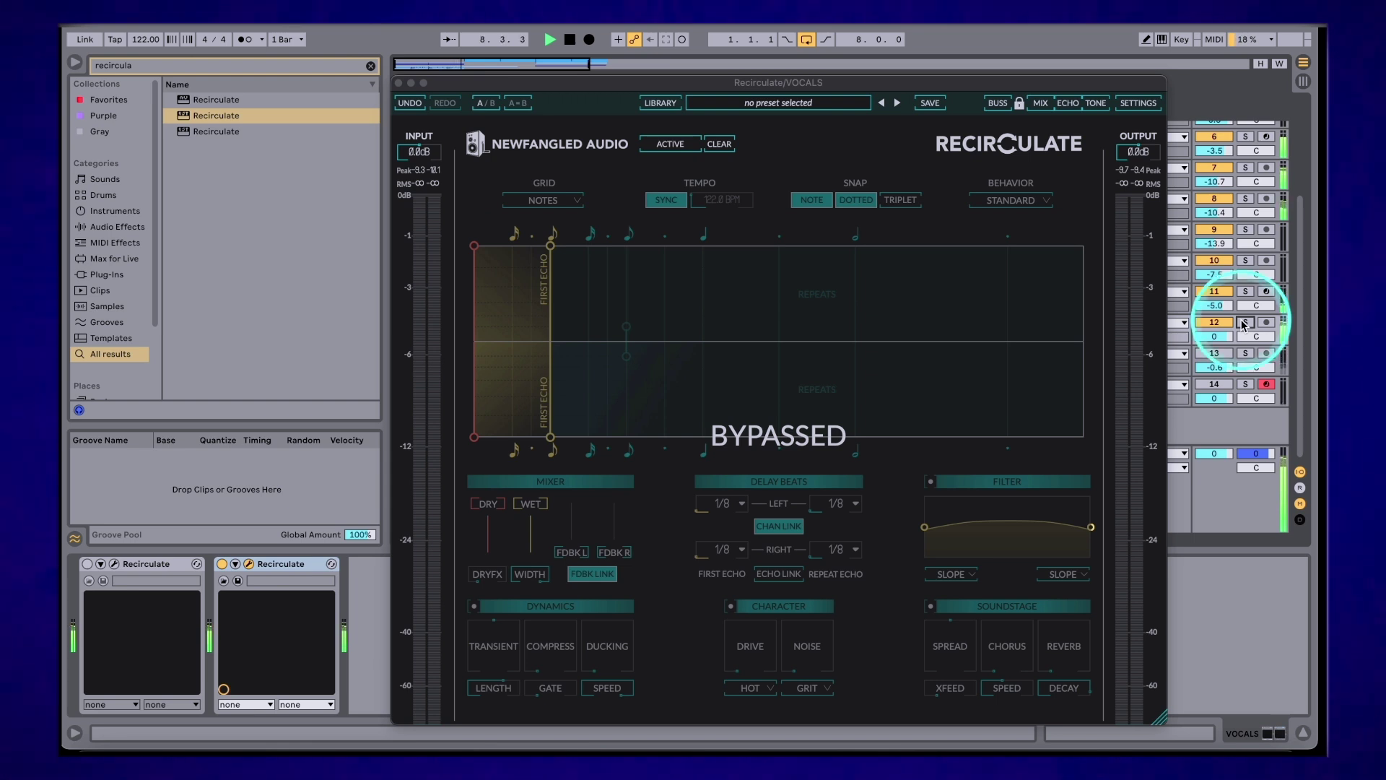
{"action": "left_click", "coordinate": [1243, 324]}
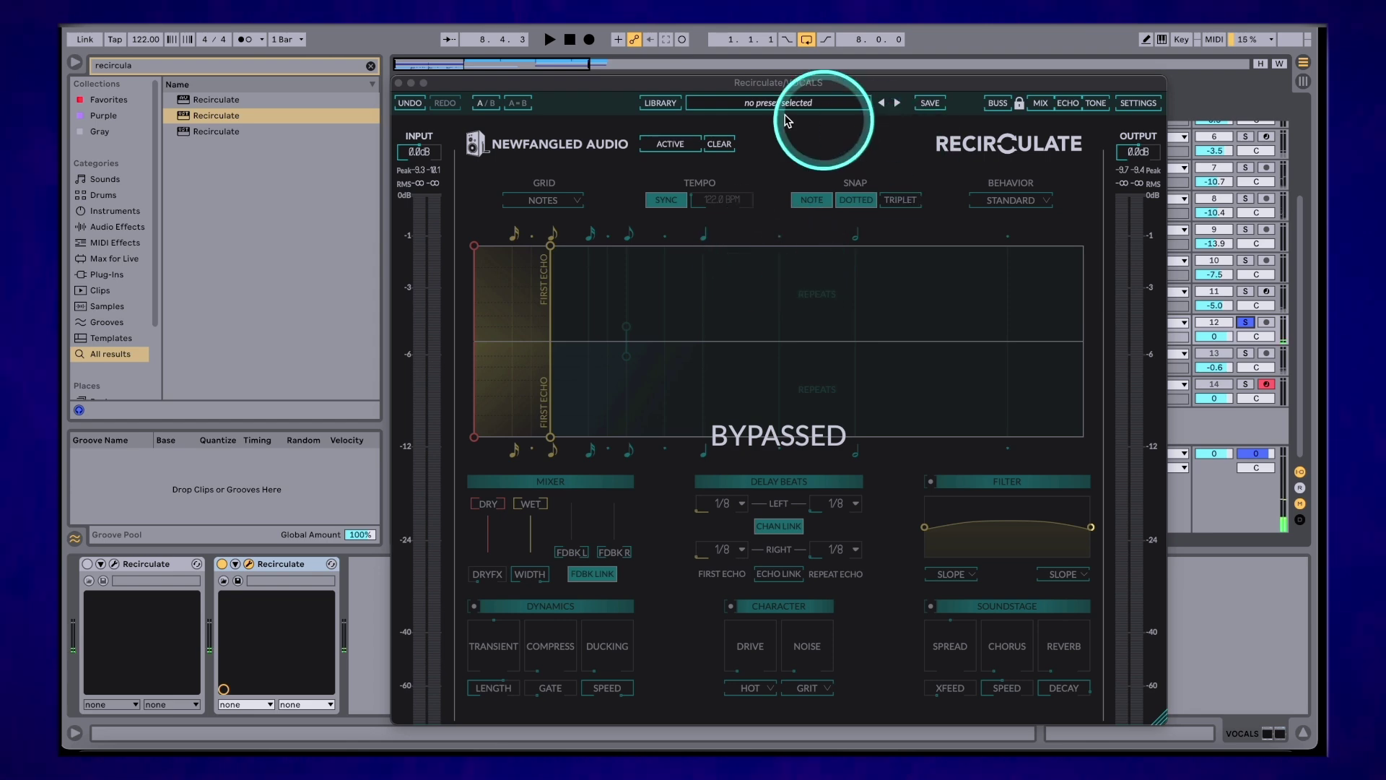
Activate the delay on the vocals, setting the first echo to 1/4 and the repeats to dotted 1/8 with more feedback
{"action": "left_click", "coordinate": [670, 143]}
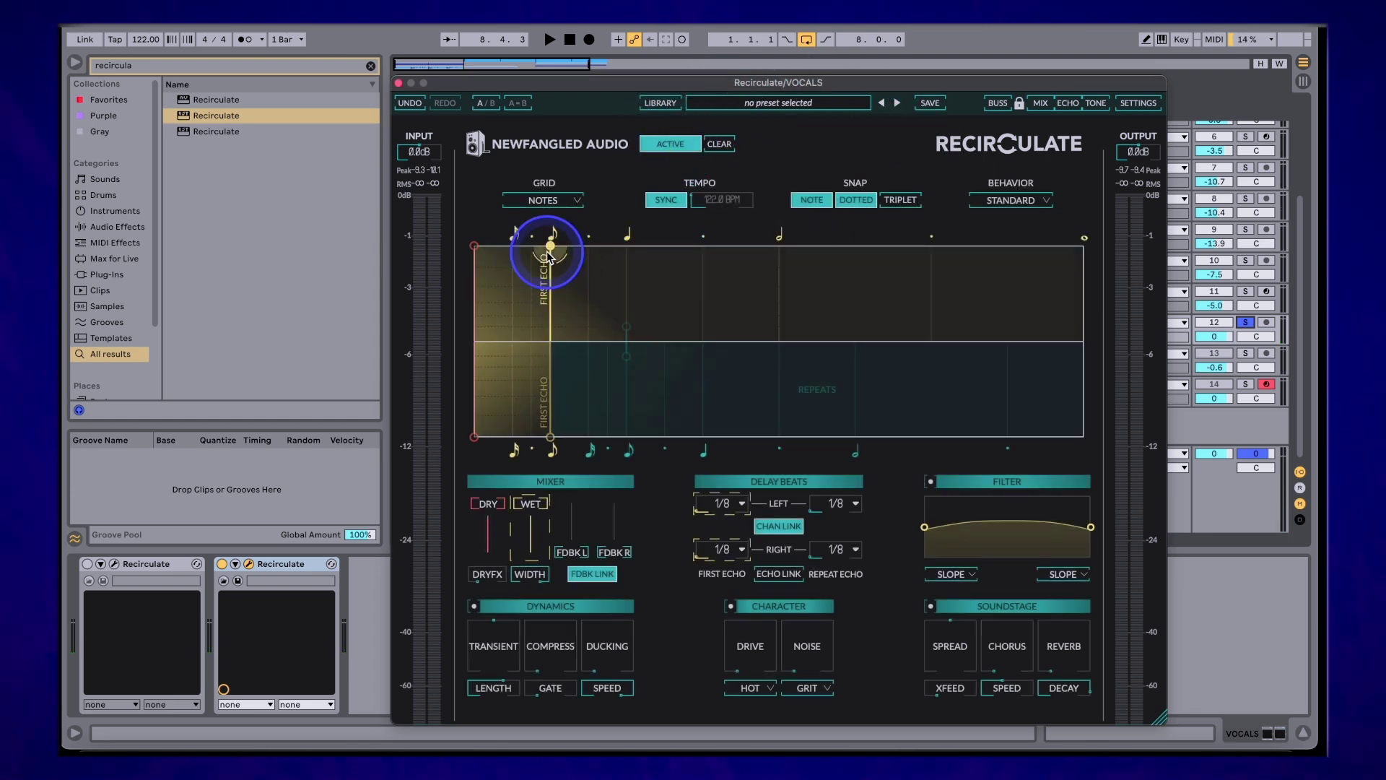
{"action": "left_click_drag", "start_coordinate": [550, 247], "coordinate": [628, 256]}
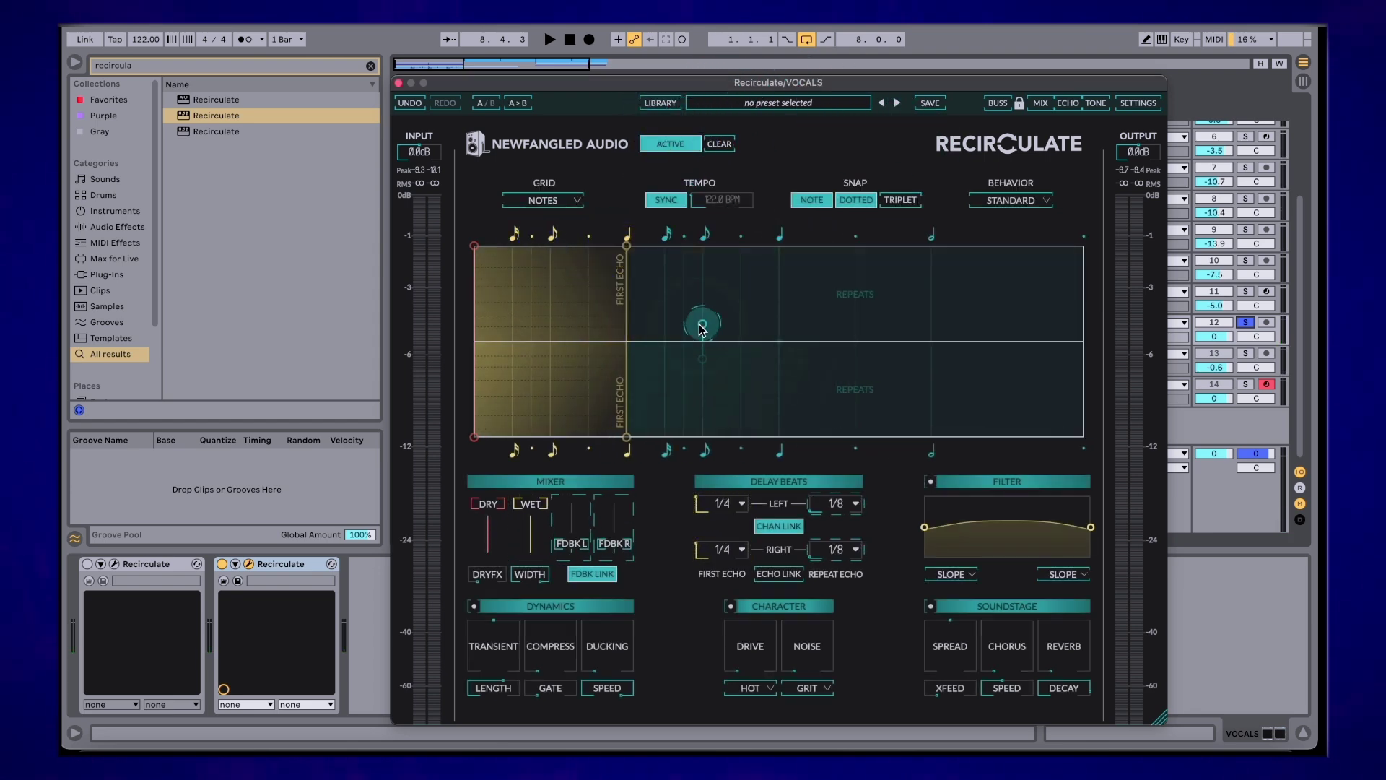
{"action": "left_click_drag", "start_coordinate": [702, 326], "coordinate": [737, 296]}
Lower the dry level of the vocal delay to about -2 dB and play the song
{"action": "left_click", "coordinate": [489, 507]}
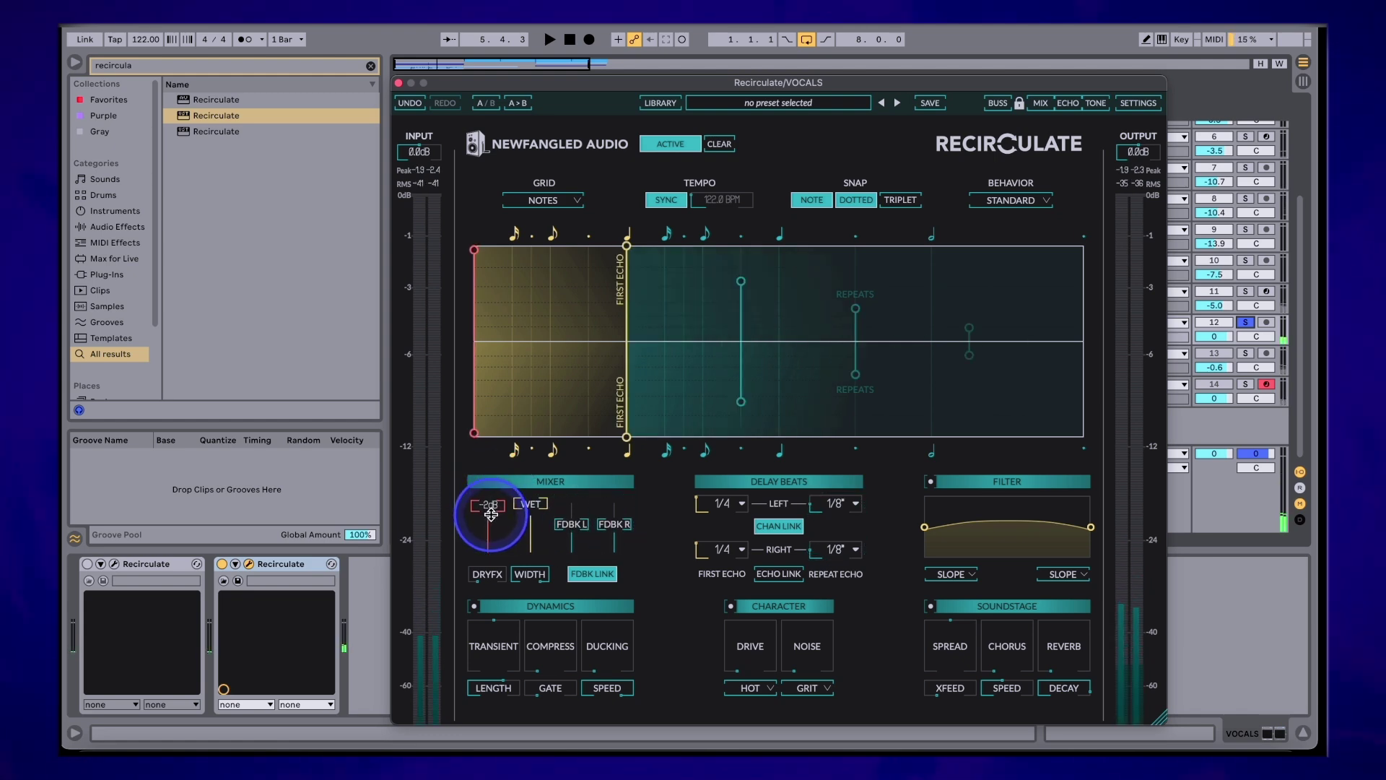
{"action": "left_click_drag", "start_coordinate": [490, 514], "coordinate": [487, 511]}
{"action": "key", "text": "space"}
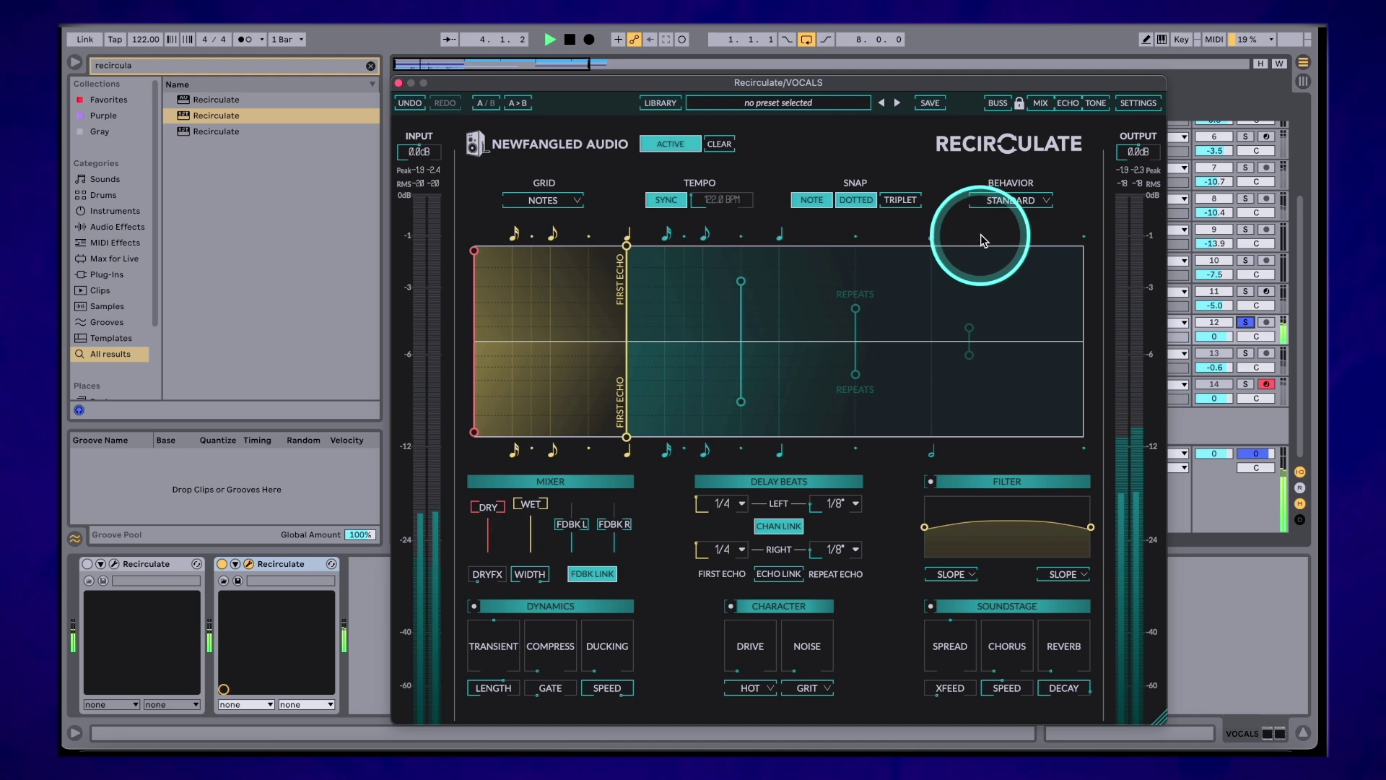
Switch the delay behavior to Granular and adjust the soundstage spray amount during playback
{"action": "left_click", "coordinate": [1008, 203]}
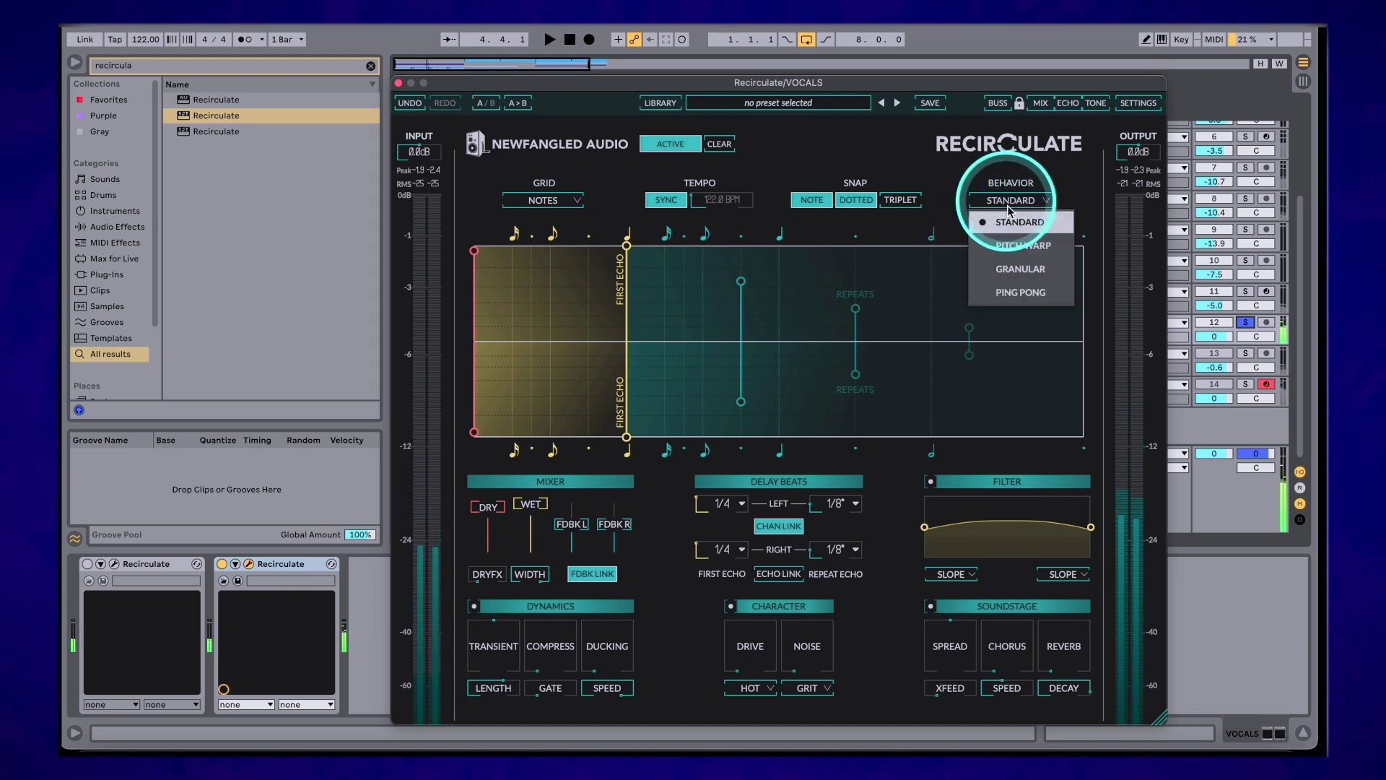
{"action": "left_click", "coordinate": [1014, 271]}
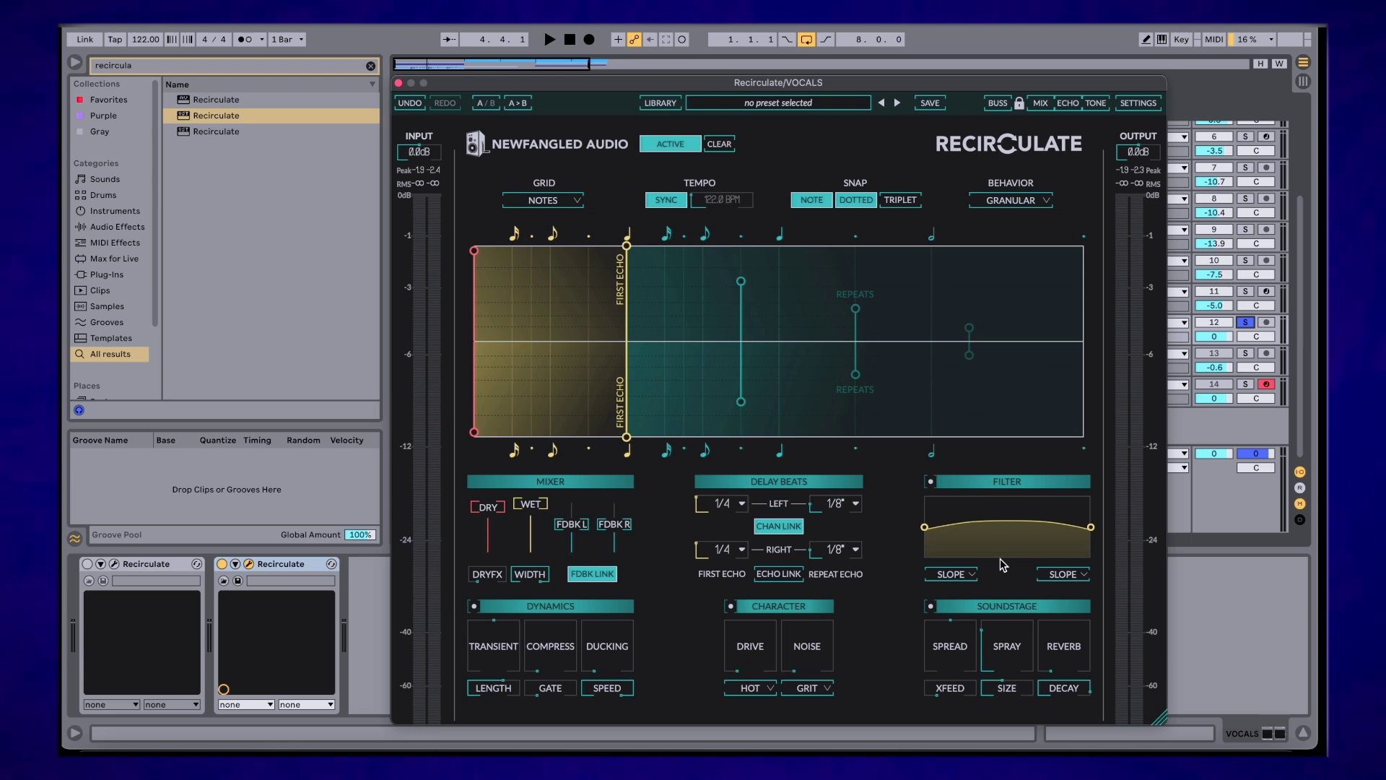
{"action": "key", "text": "space"}
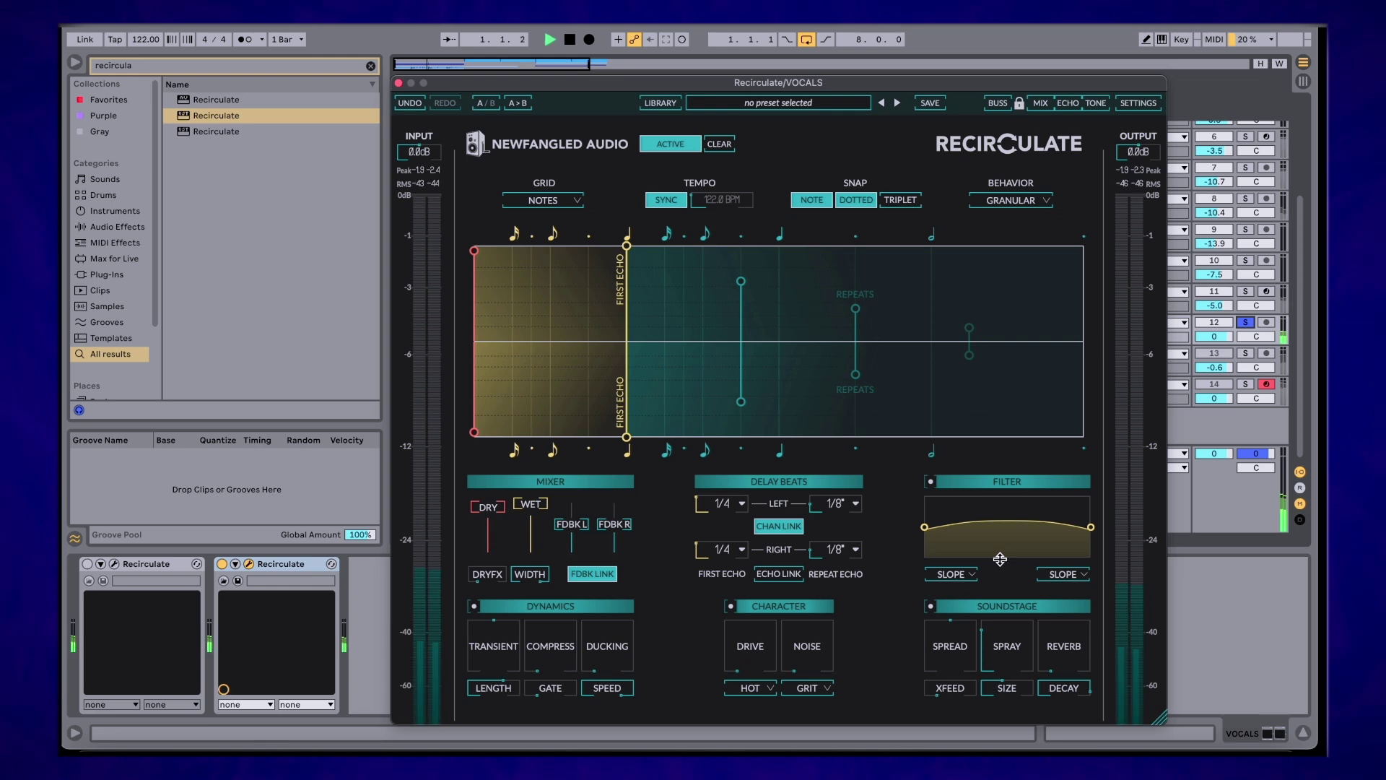
{"action": "mouse_move", "coordinate": [1005, 644]}
{"action": "left_mouse_down"}
{"action": "mouse_move", "coordinate": [1036, 496]}
{"action": "mouse_move", "coordinate": [999, 687]}
{"action": "mouse_move", "coordinate": [1006, 591]}
{"action": "mouse_move", "coordinate": [1018, 731]}
{"action": "mouse_move", "coordinate": [1005, 687]}
{"action": "left_mouse_up"}
{"action": "left_click", "coordinate": [794, 604]}
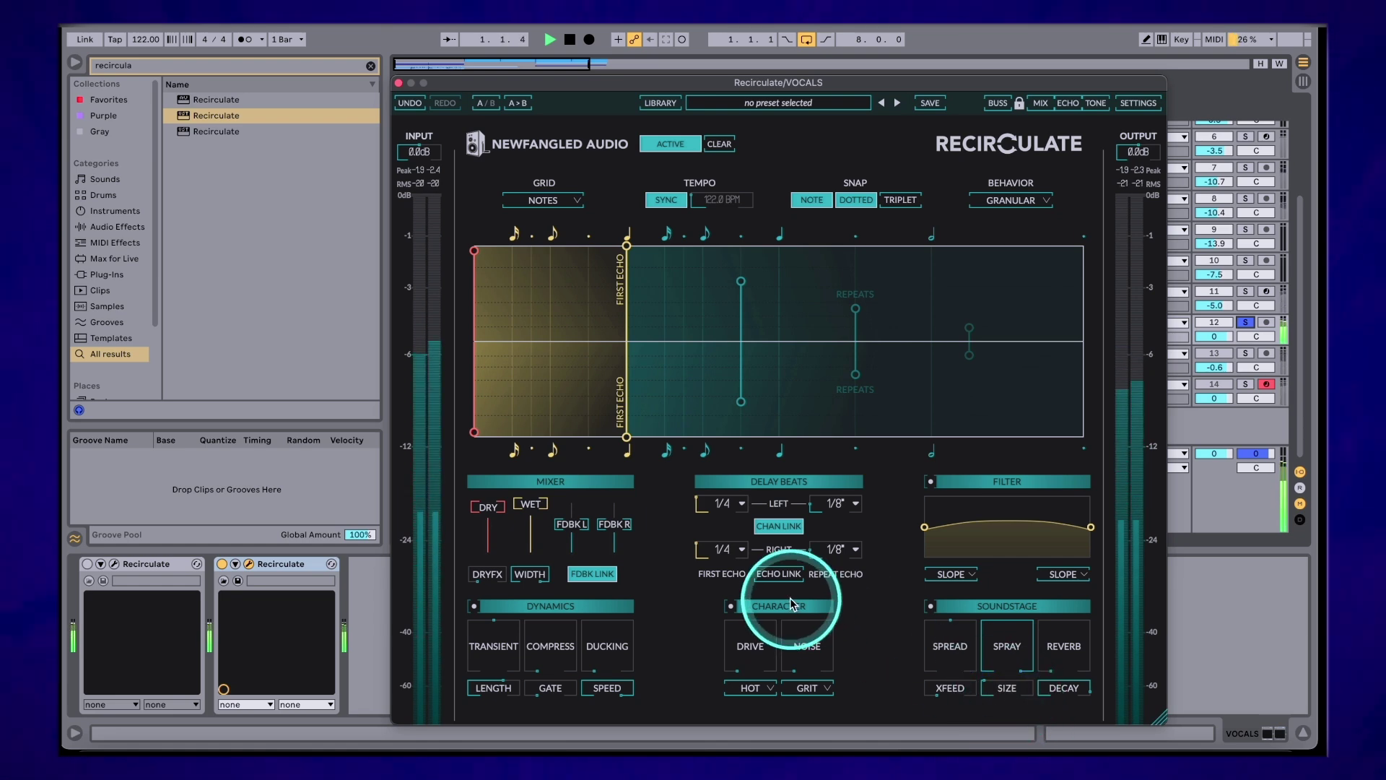
Pull the dry level all the way down, and adjust the grain size and spray during playback
{"action": "left_click_drag", "start_coordinate": [486, 517], "coordinate": [495, 607]}
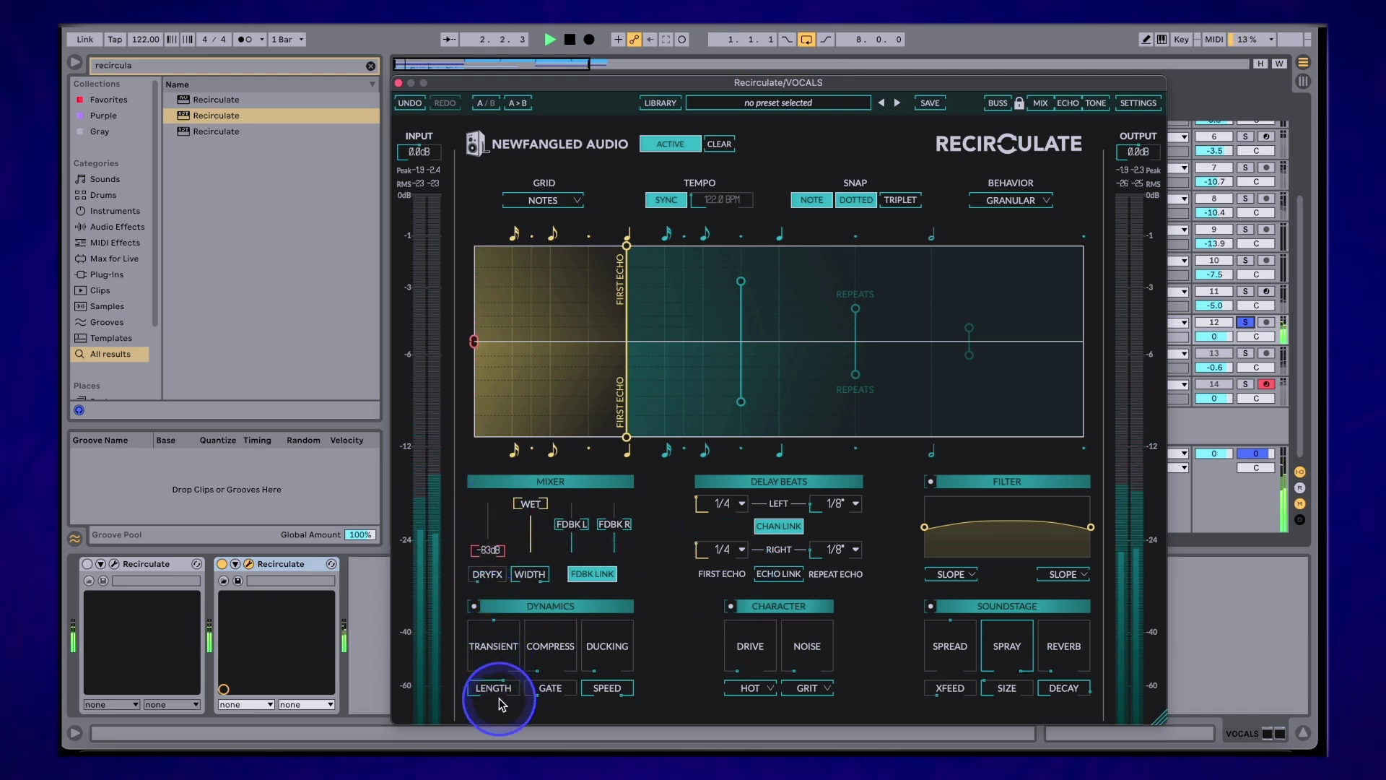
{"action": "left_click_drag", "start_coordinate": [488, 526], "coordinate": [486, 563]}
{"action": "mouse_move", "coordinate": [1005, 688]}
{"action": "left_mouse_down"}
{"action": "mouse_move", "coordinate": [1005, 575]}
{"action": "mouse_move", "coordinate": [1006, 711]}
{"action": "left_mouse_up"}
{"action": "mouse_move", "coordinate": [1007, 650]}
{"action": "left_mouse_down"}
{"action": "mouse_move", "coordinate": [1003, 737]}
{"action": "mouse_move", "coordinate": [999, 634]}
{"action": "mouse_move", "coordinate": [1062, 576]}
{"action": "mouse_move", "coordinate": [1056, 498]}
{"action": "left_mouse_up"}
Raise the reverb to about 70% with a longer decay, and readjust the grain size and spray during playback
{"action": "left_click", "coordinate": [1064, 653]}
{"action": "left_click", "coordinate": [1064, 697]}
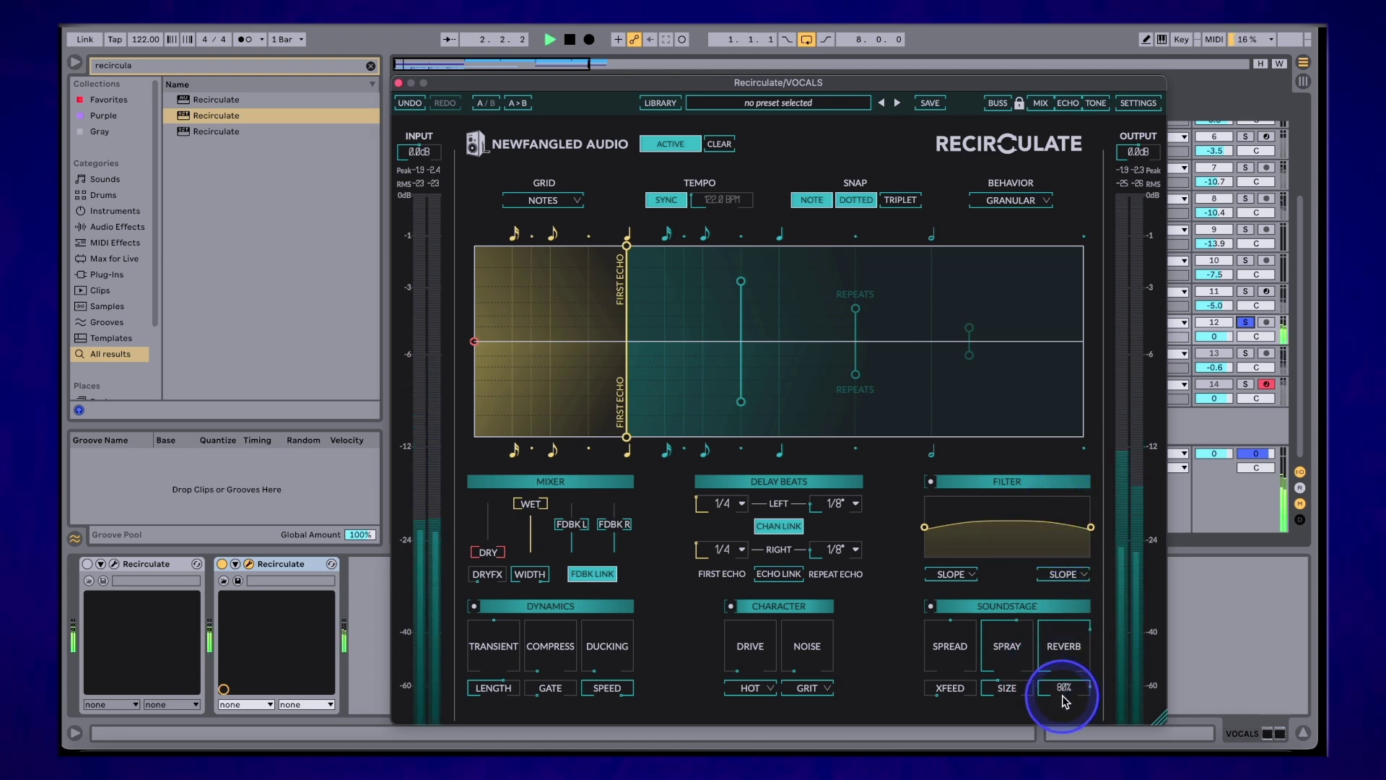
{"action": "left_click_drag", "start_coordinate": [1063, 706], "coordinate": [1067, 703]}
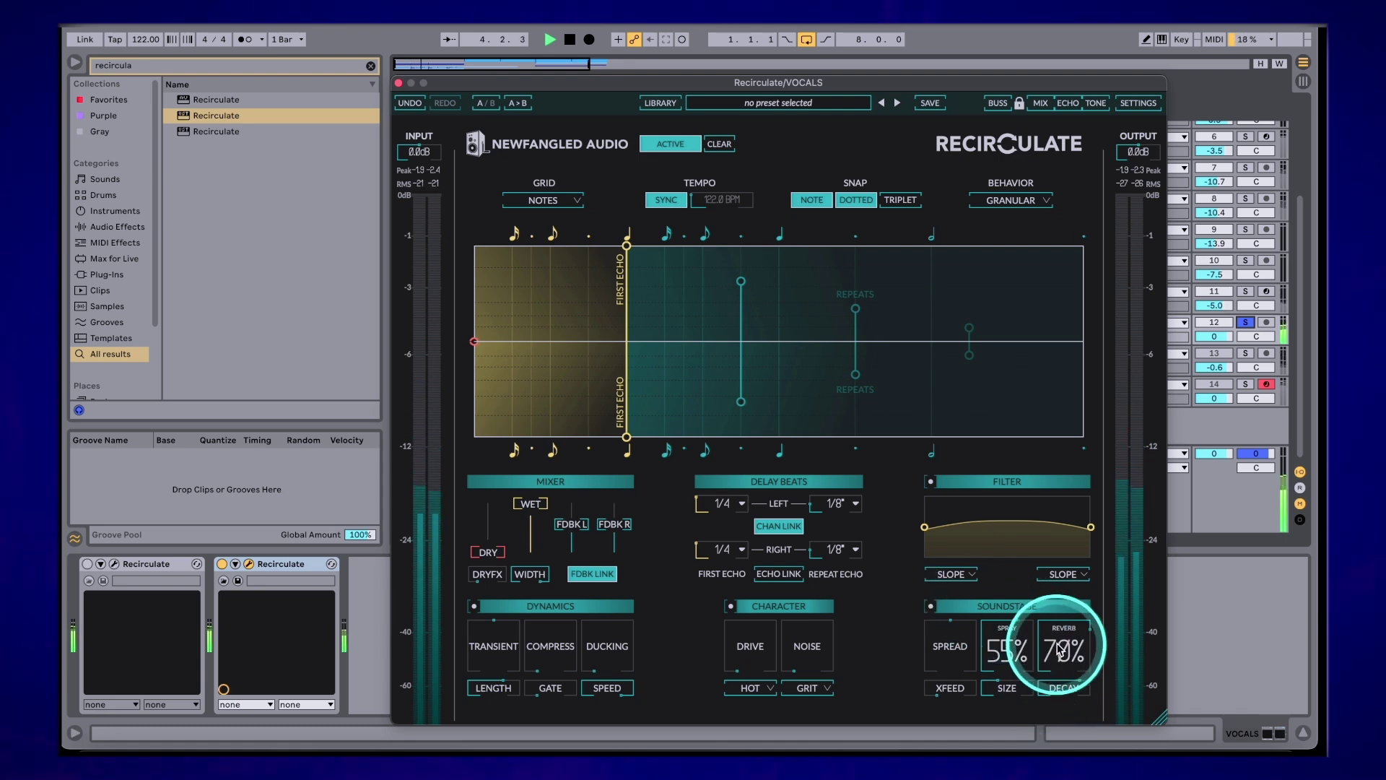
{"action": "left_click", "coordinate": [1004, 687]}
{"action": "mouse_move", "coordinate": [998, 653]}
{"action": "left_mouse_down"}
{"action": "mouse_move", "coordinate": [997, 585]}
{"action": "mouse_move", "coordinate": [1003, 720]}
{"action": "left_mouse_up"}
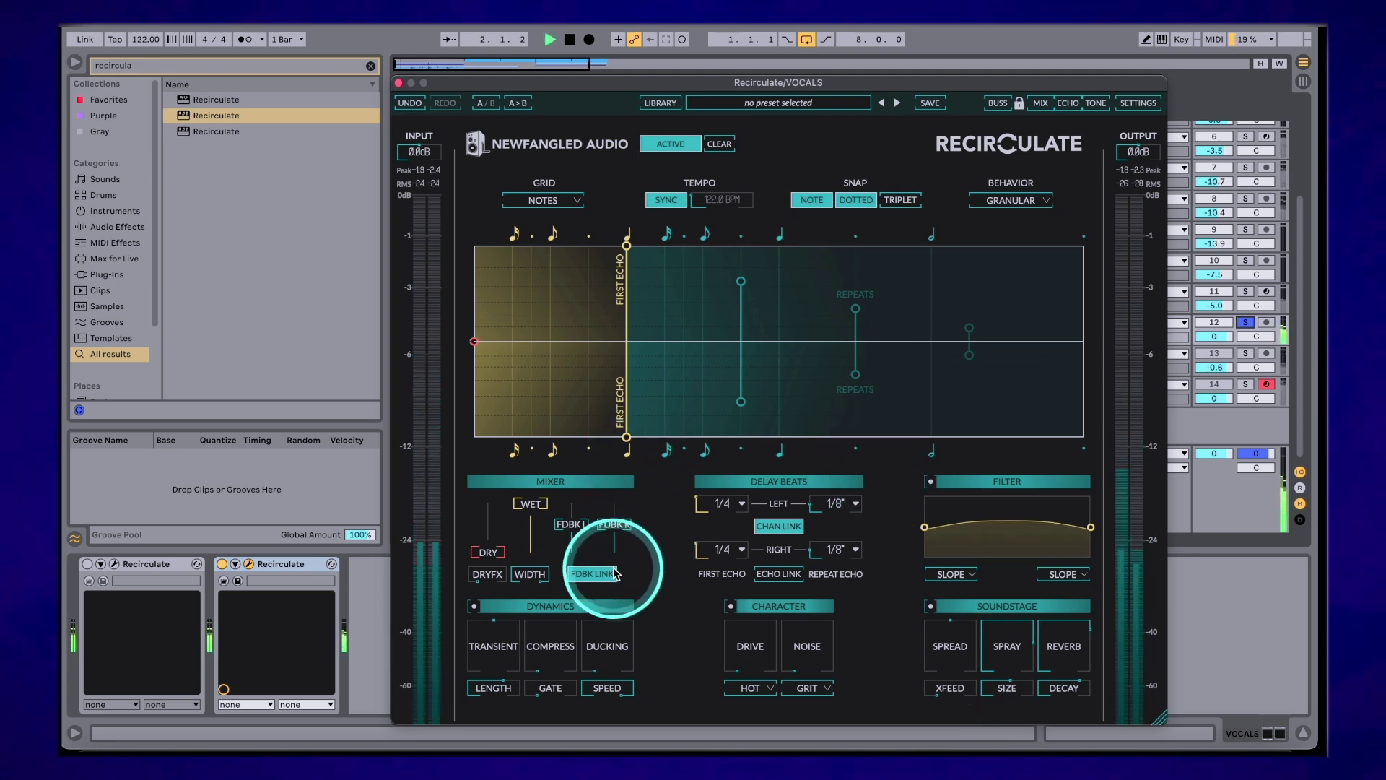
Set the dynamics transient to about -47 and raise the compression to about 60% during playback
{"action": "mouse_move", "coordinate": [491, 653]}
{"action": "left_click_drag", "start_coordinate": [491, 654], "coordinate": [496, 704]}
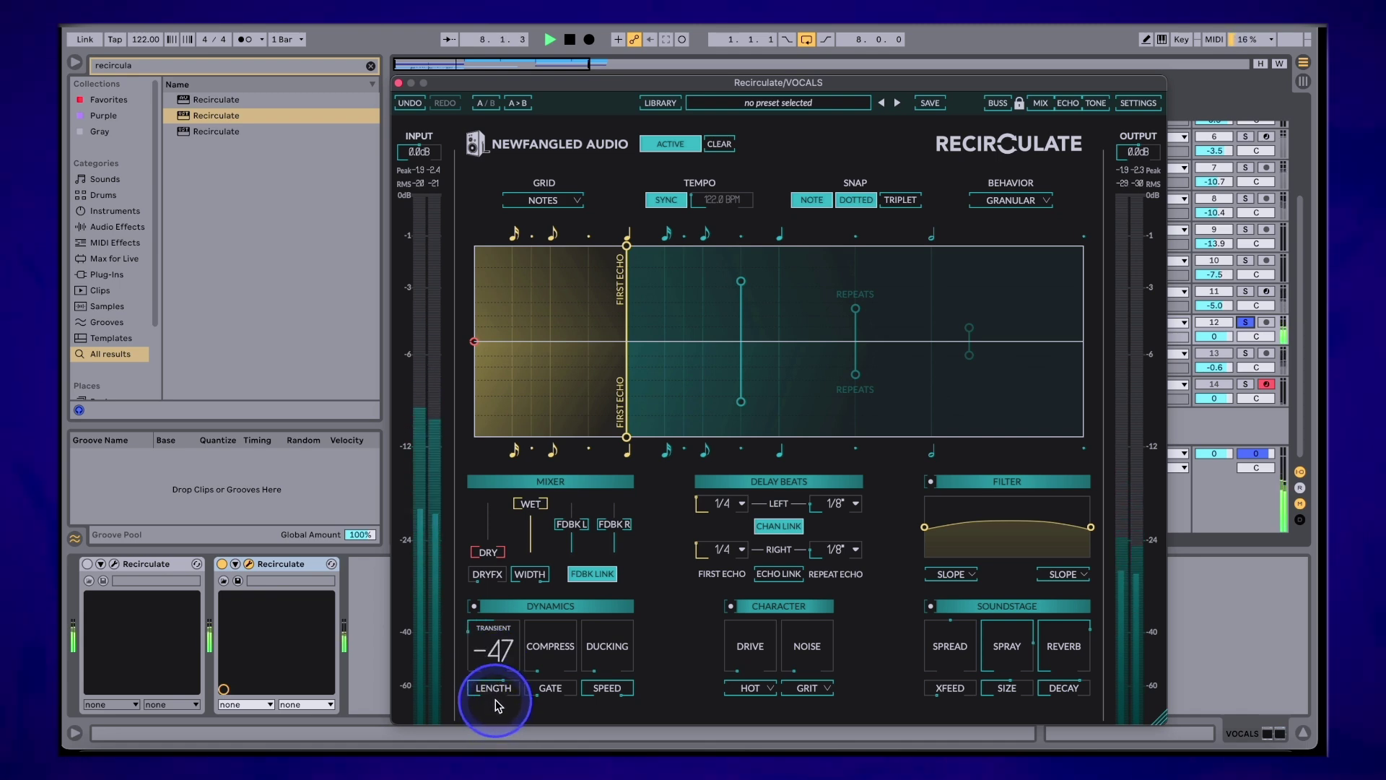
{"action": "left_click_drag", "start_coordinate": [549, 652], "coordinate": [553, 531]}
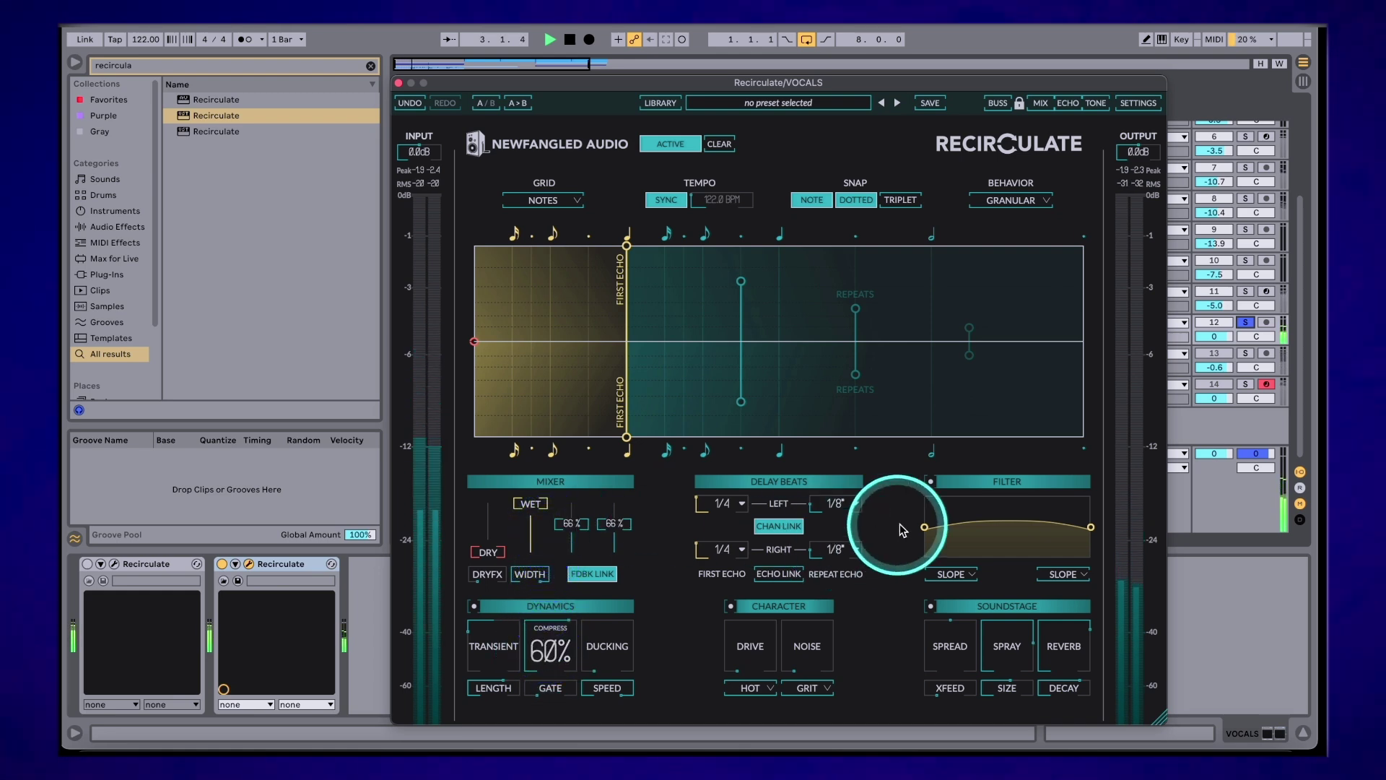
Narrow the filter by moving the low cutoff slightly inward and the high cutoff to the mid range, and adjust the spray
{"action": "left_click_drag", "start_coordinate": [924, 527], "coordinate": [935, 497]}
{"action": "left_click_drag", "start_coordinate": [1091, 528], "coordinate": [1011, 529]}
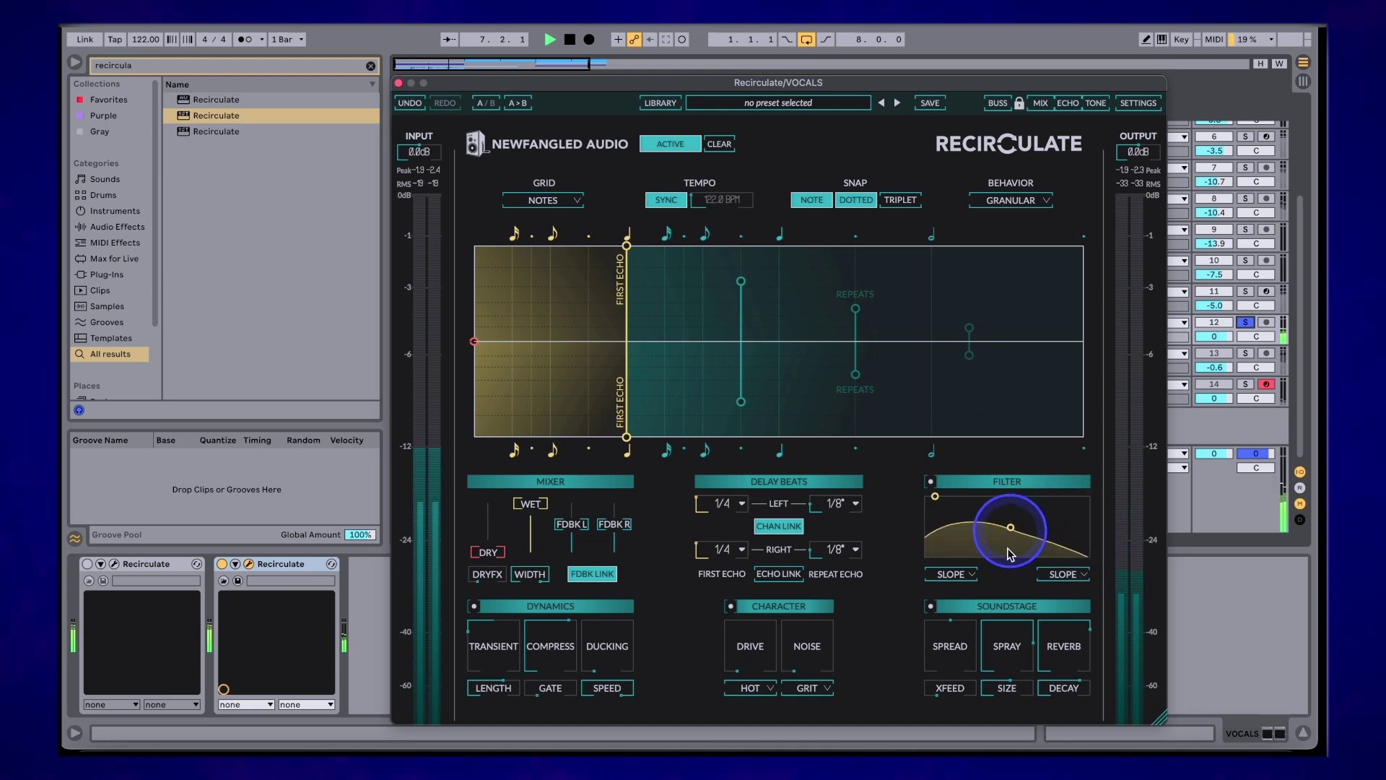
{"action": "left_click_drag", "start_coordinate": [1005, 649], "coordinate": [1011, 744]}
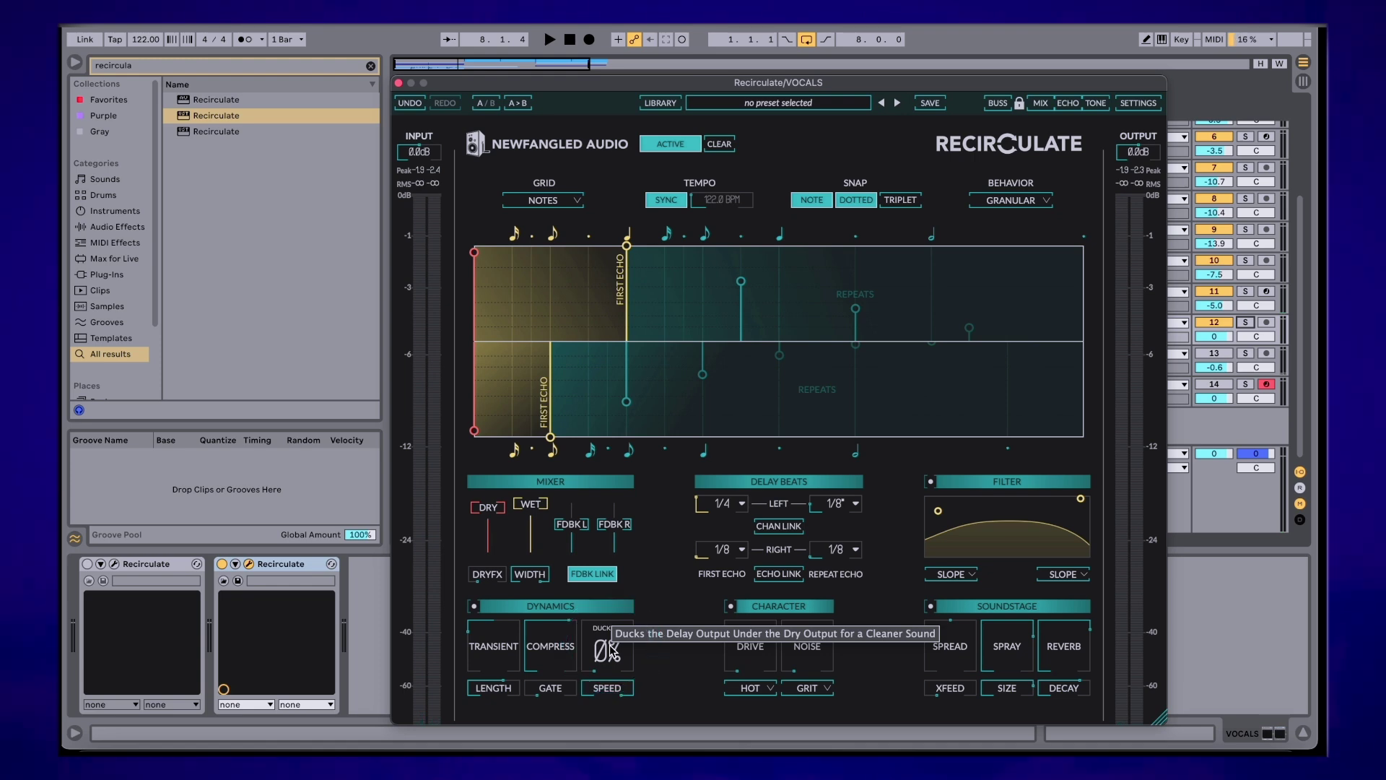
Raise the dynamics ducking to about 31% during playback
{"action": "left_click", "coordinate": [607, 650]}
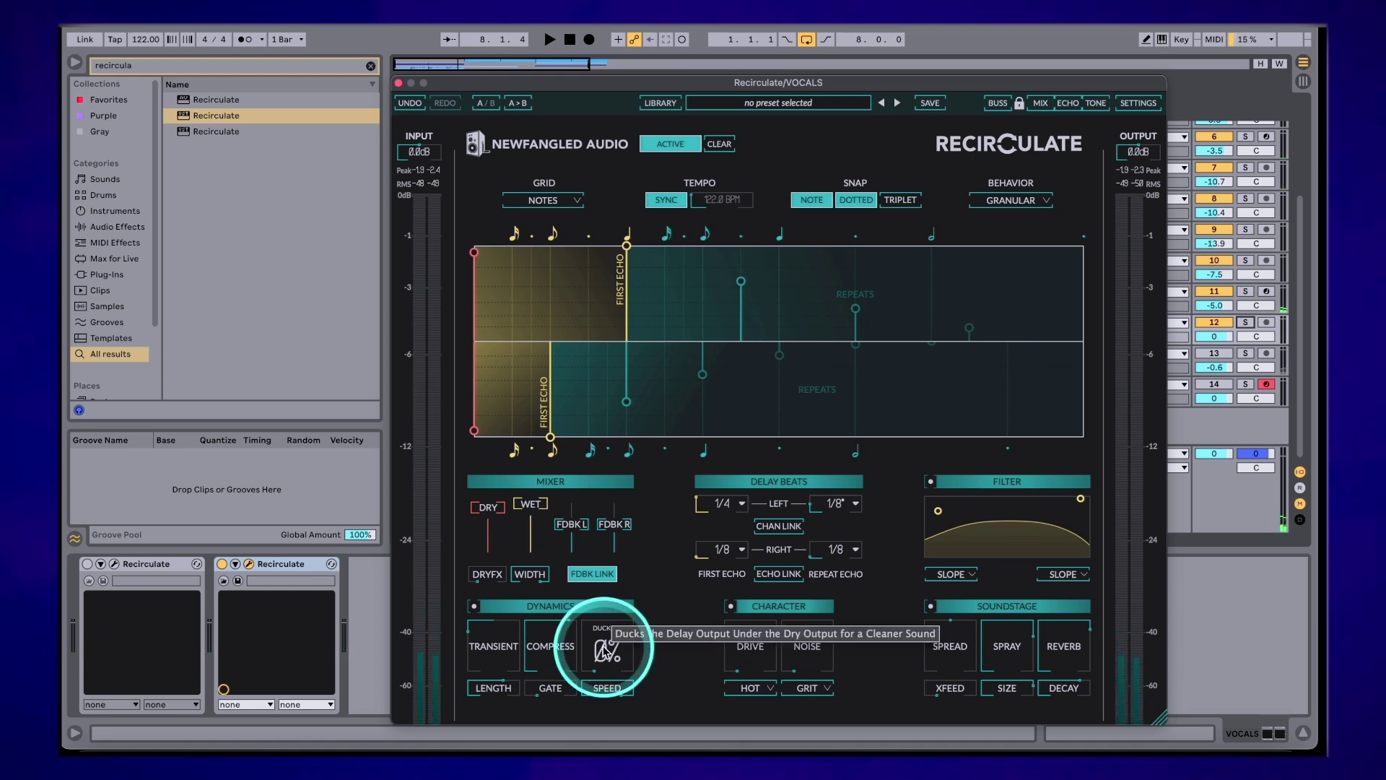
{"action": "key", "text": "space"}
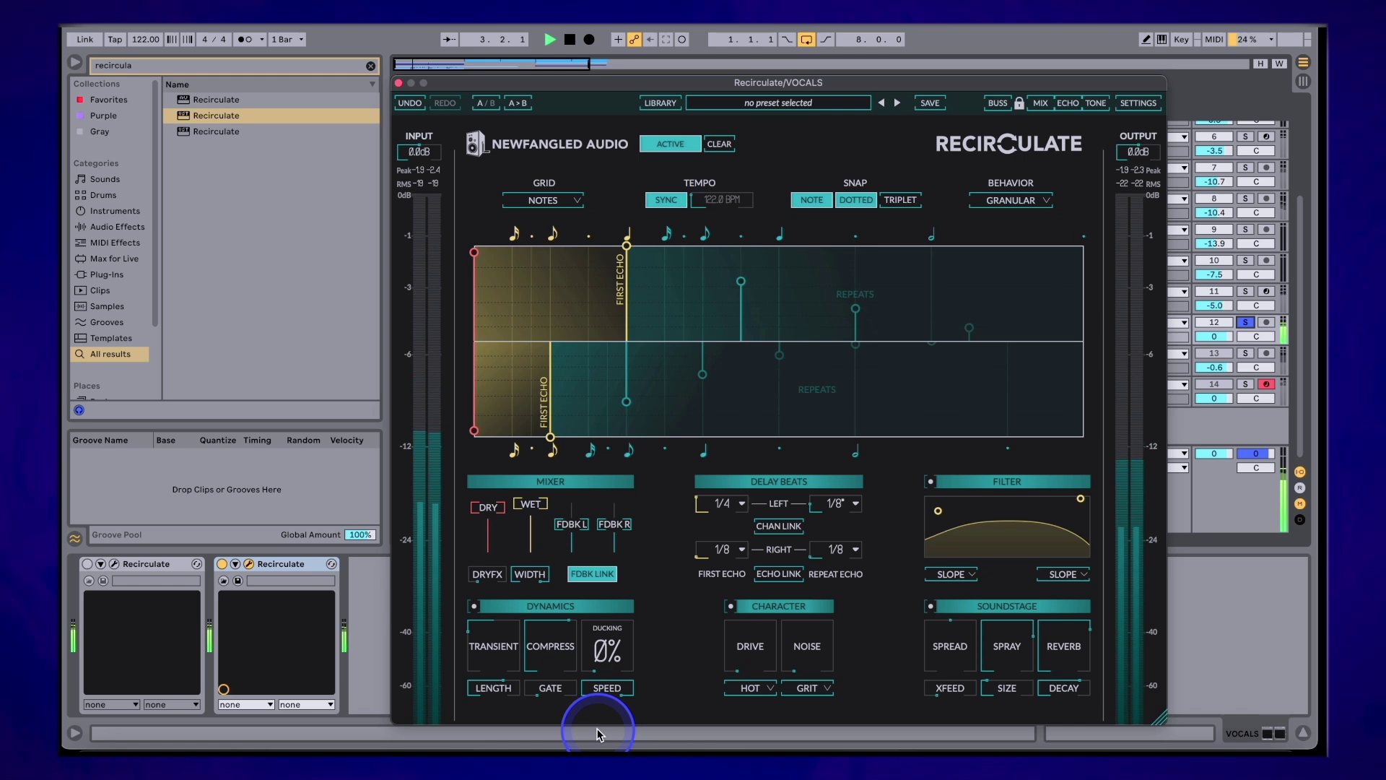
{"action": "left_click_drag", "start_coordinate": [597, 713], "coordinate": [605, 655]}
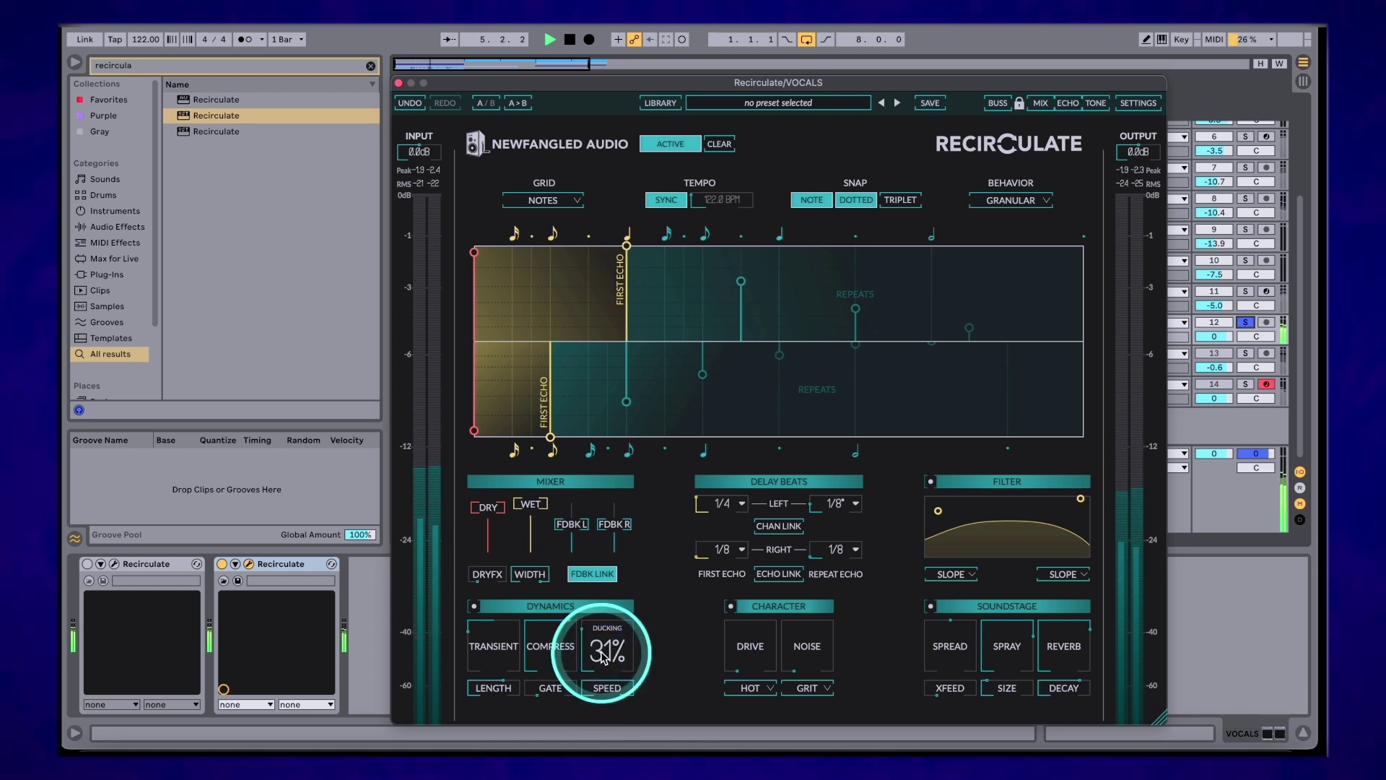
Lower the dry level of the vocal delay to about -4 dB while checking the vocals solo
{"action": "left_click", "coordinate": [1245, 322]}
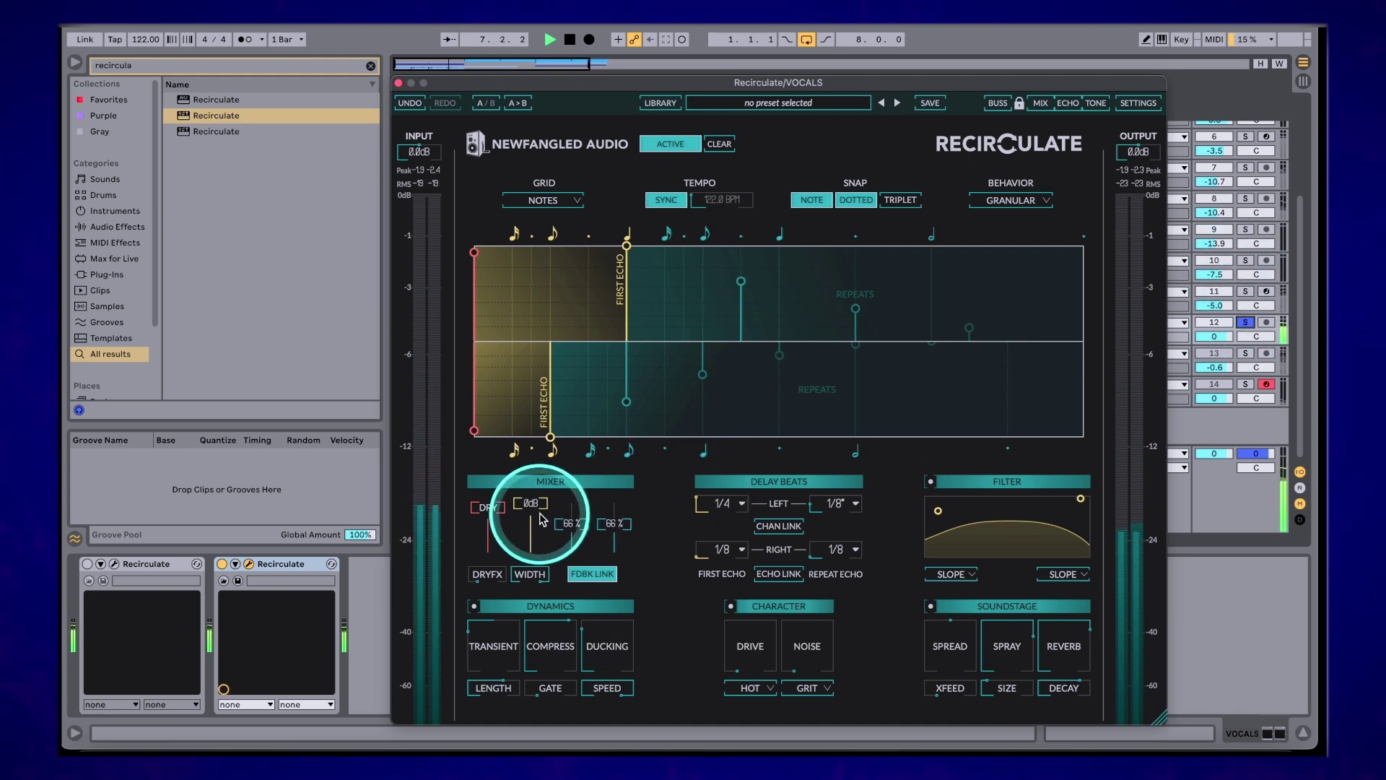
{"action": "left_click", "coordinate": [518, 508]}
{"action": "left_click", "coordinate": [494, 512]}
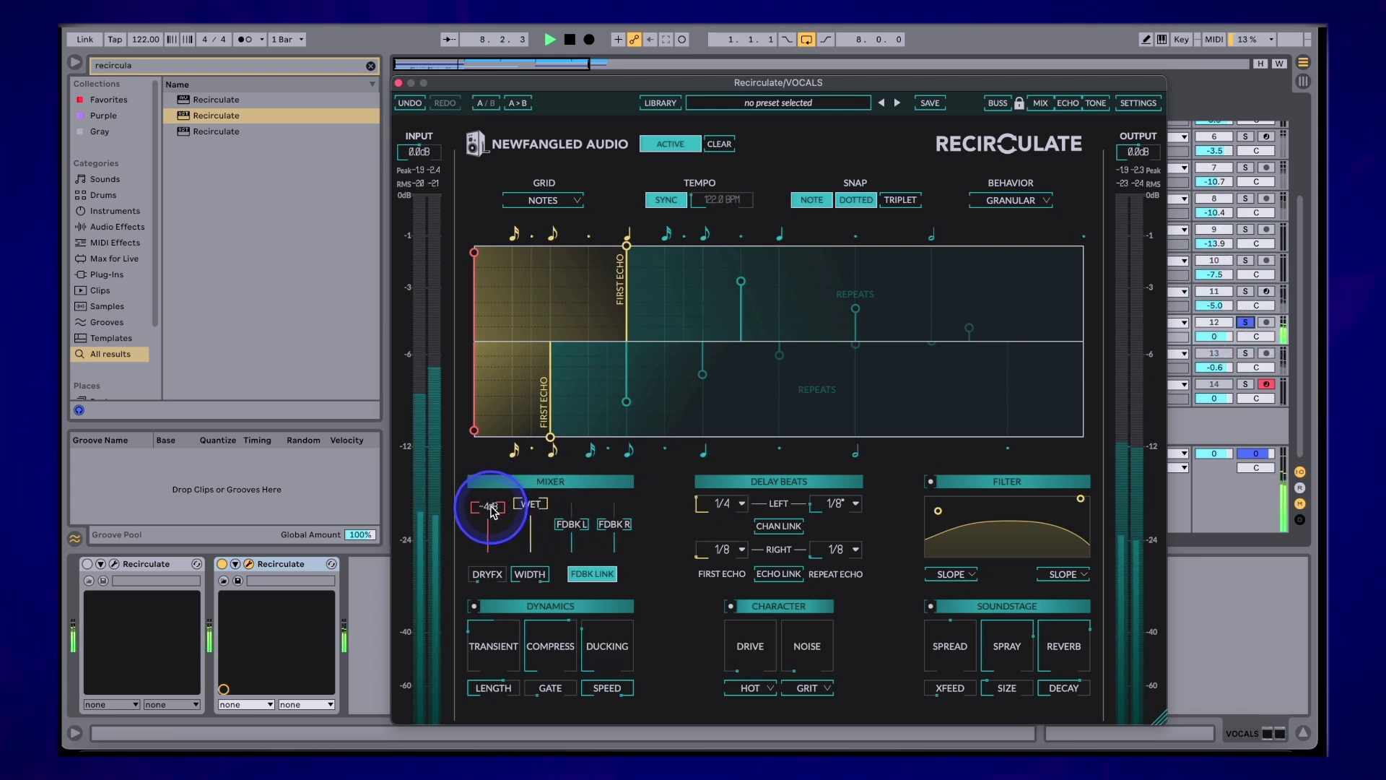
Raise the VOCALS track volume to 1.9 dB and unsolo the track to hear it in the full mix
{"action": "left_click", "coordinate": [1214, 337]}
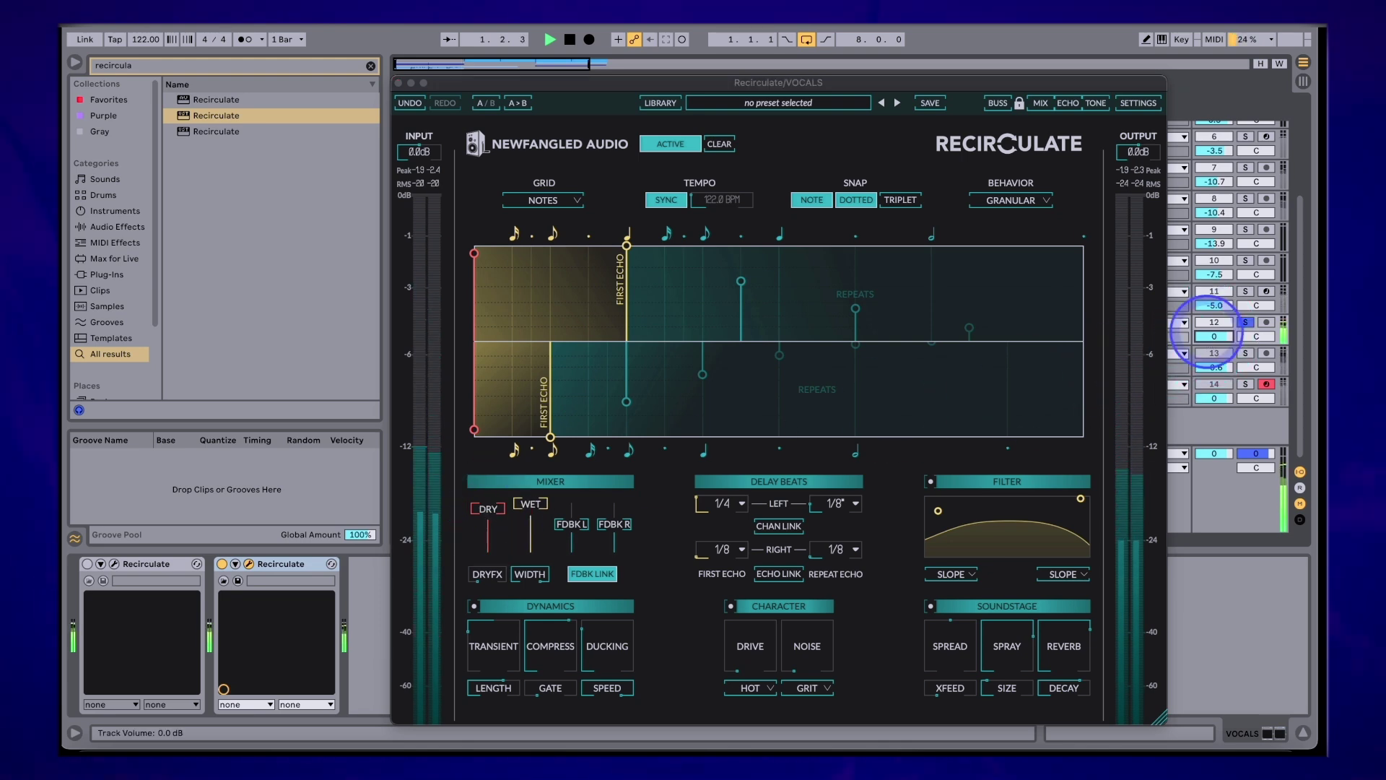
{"action": "left_click_drag", "start_coordinate": [1214, 337], "coordinate": [1215, 334]}
{"action": "left_click", "coordinate": [1245, 322]}
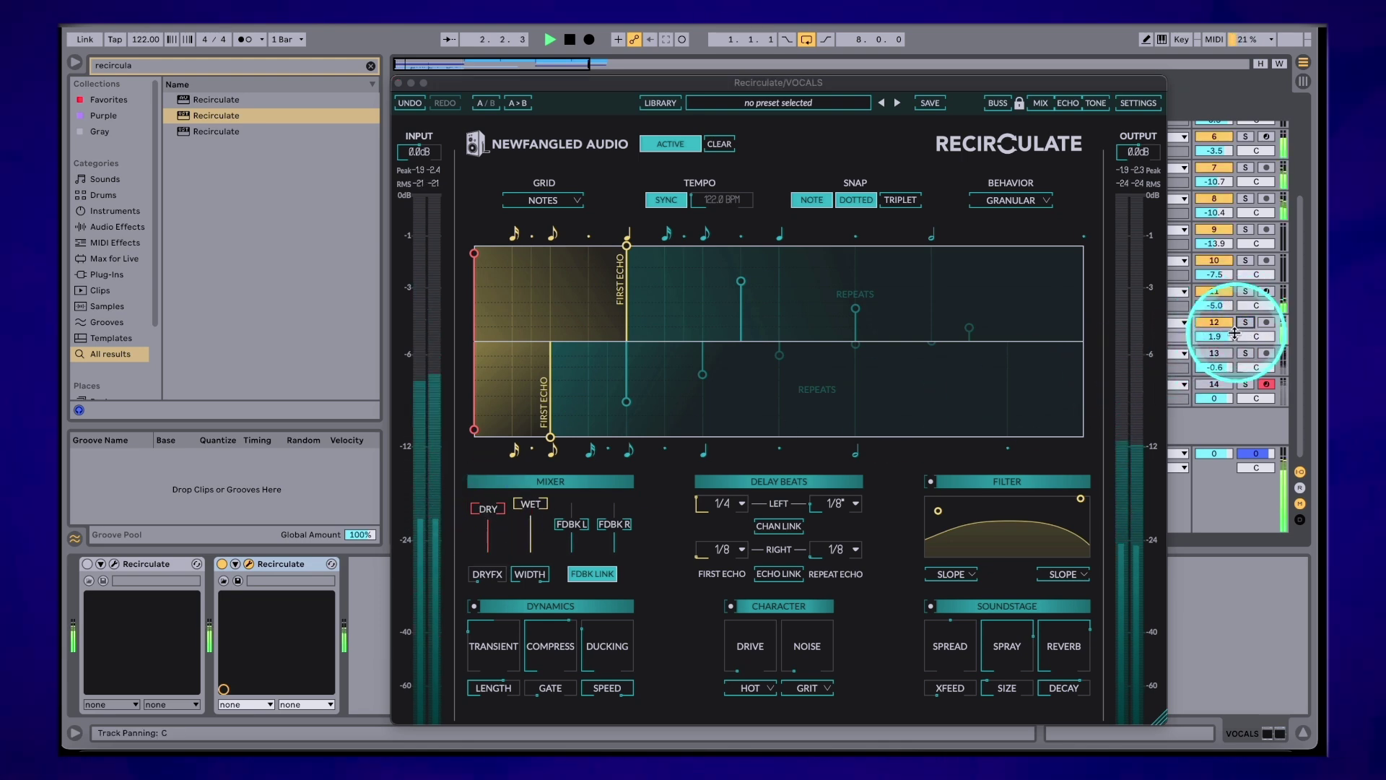
{"action": "left_click", "coordinate": [1045, 469]}
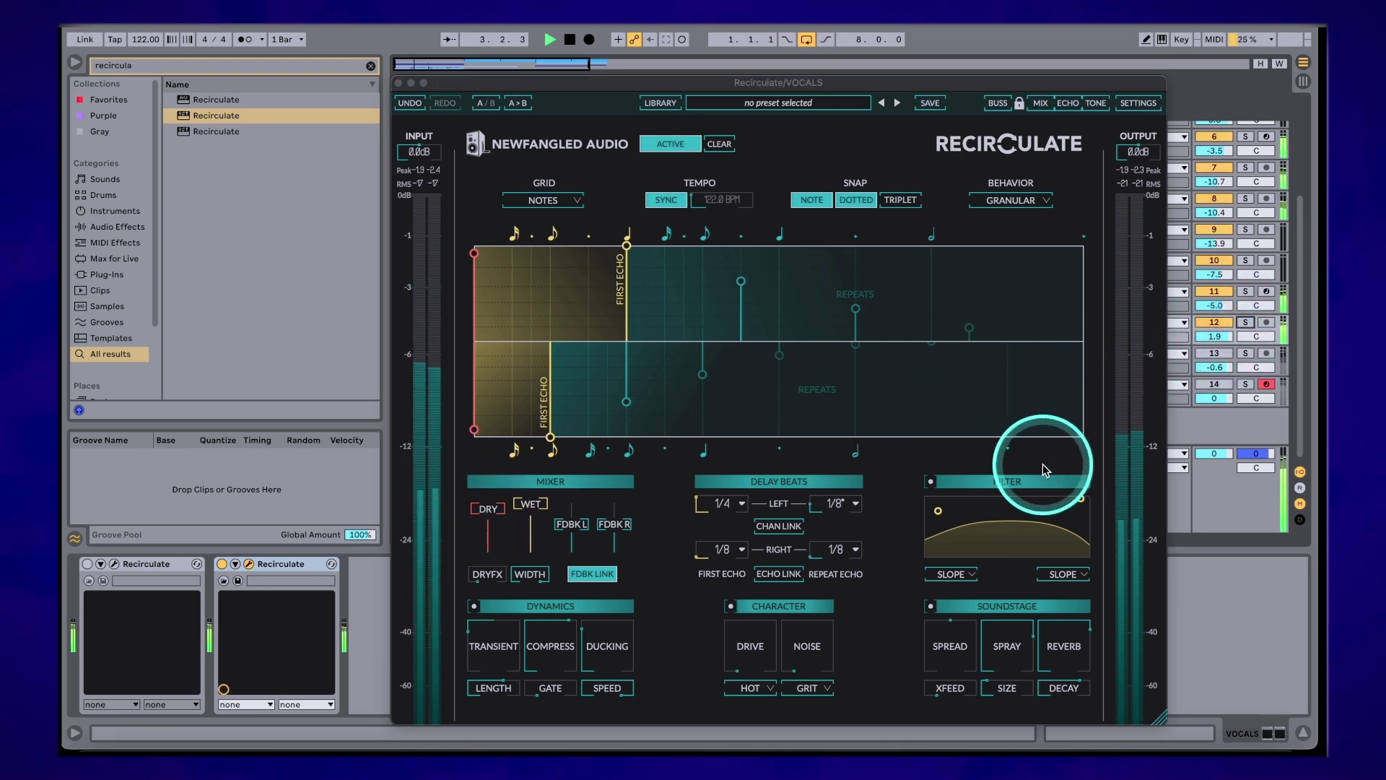
Increase the grain size to about 394 ms during playback and check the dynamics controls
{"action": "left_click", "coordinate": [1011, 686]}
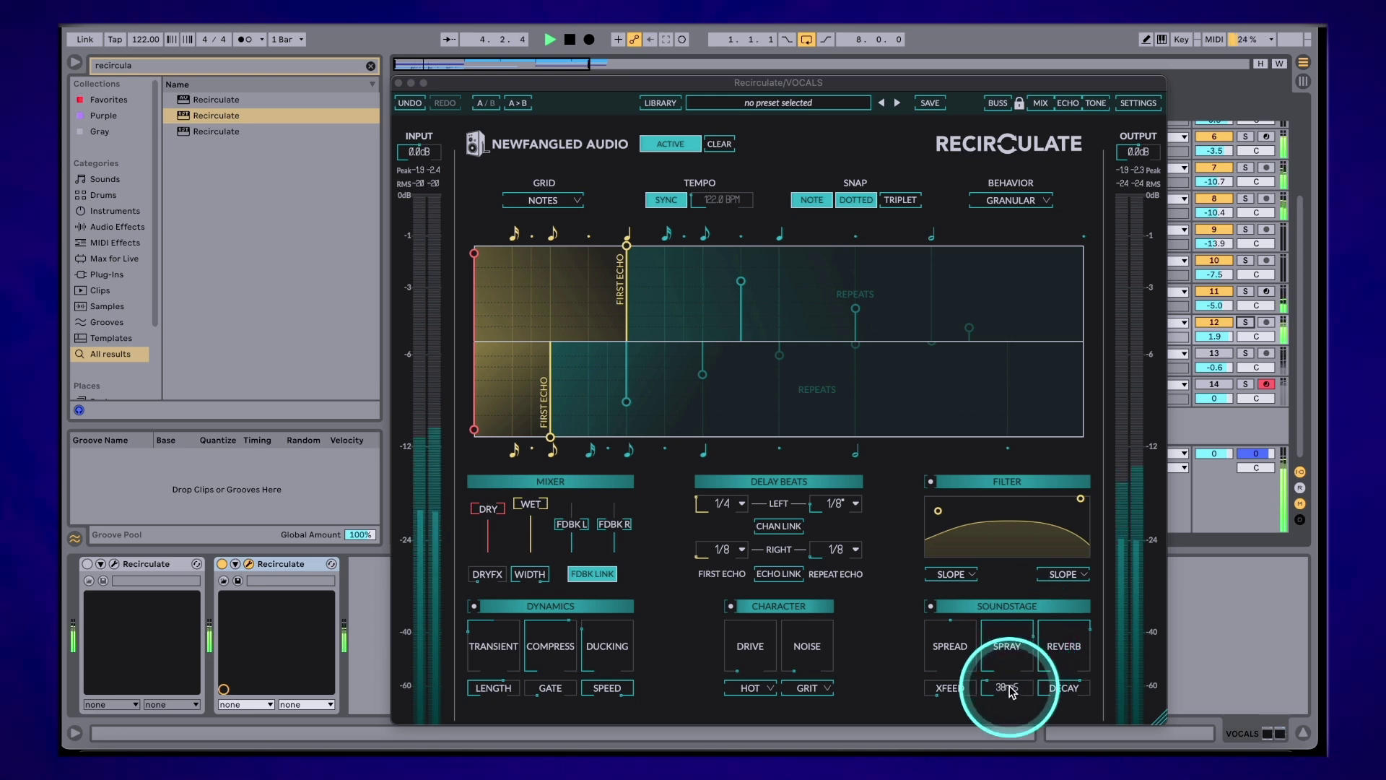
{"action": "left_click_drag", "start_coordinate": [1013, 691], "coordinate": [1016, 620]}
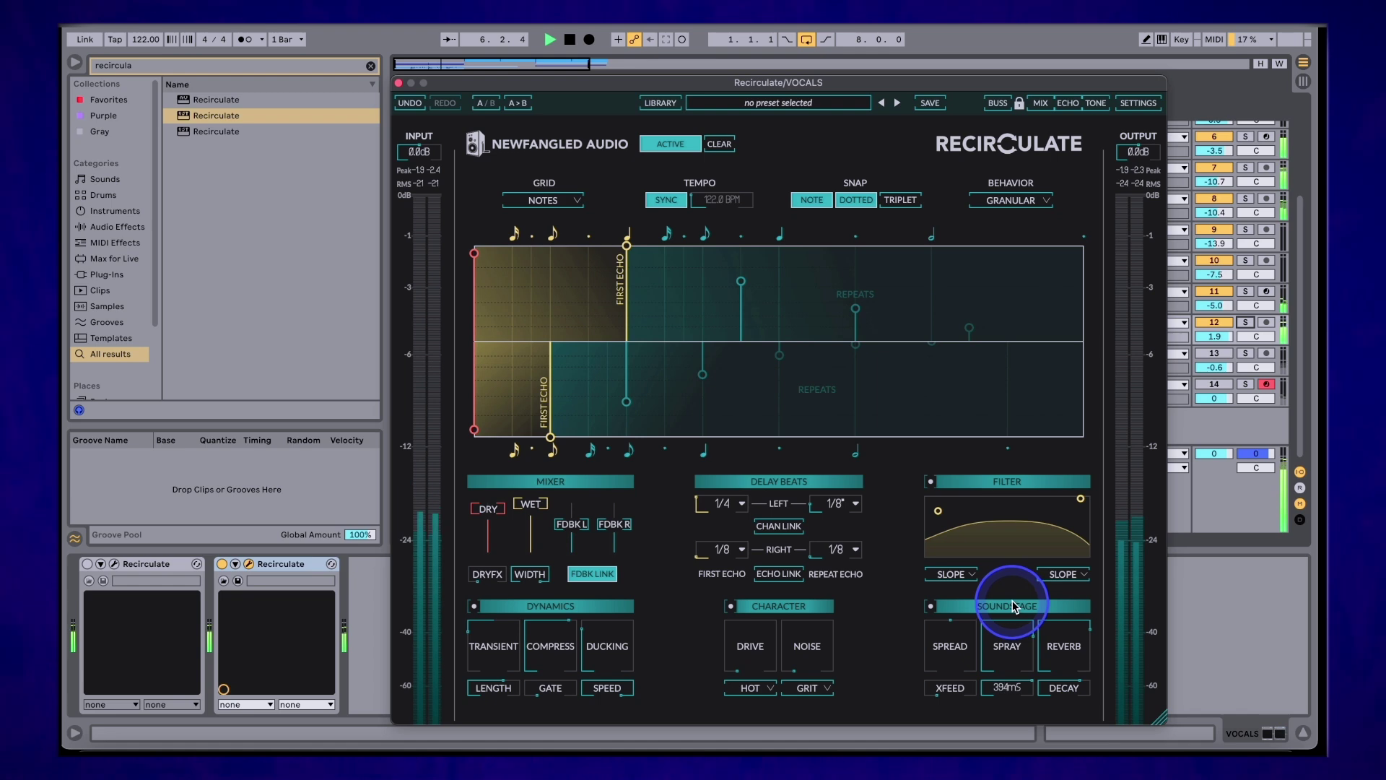
{"action": "left_click", "coordinate": [645, 648]}
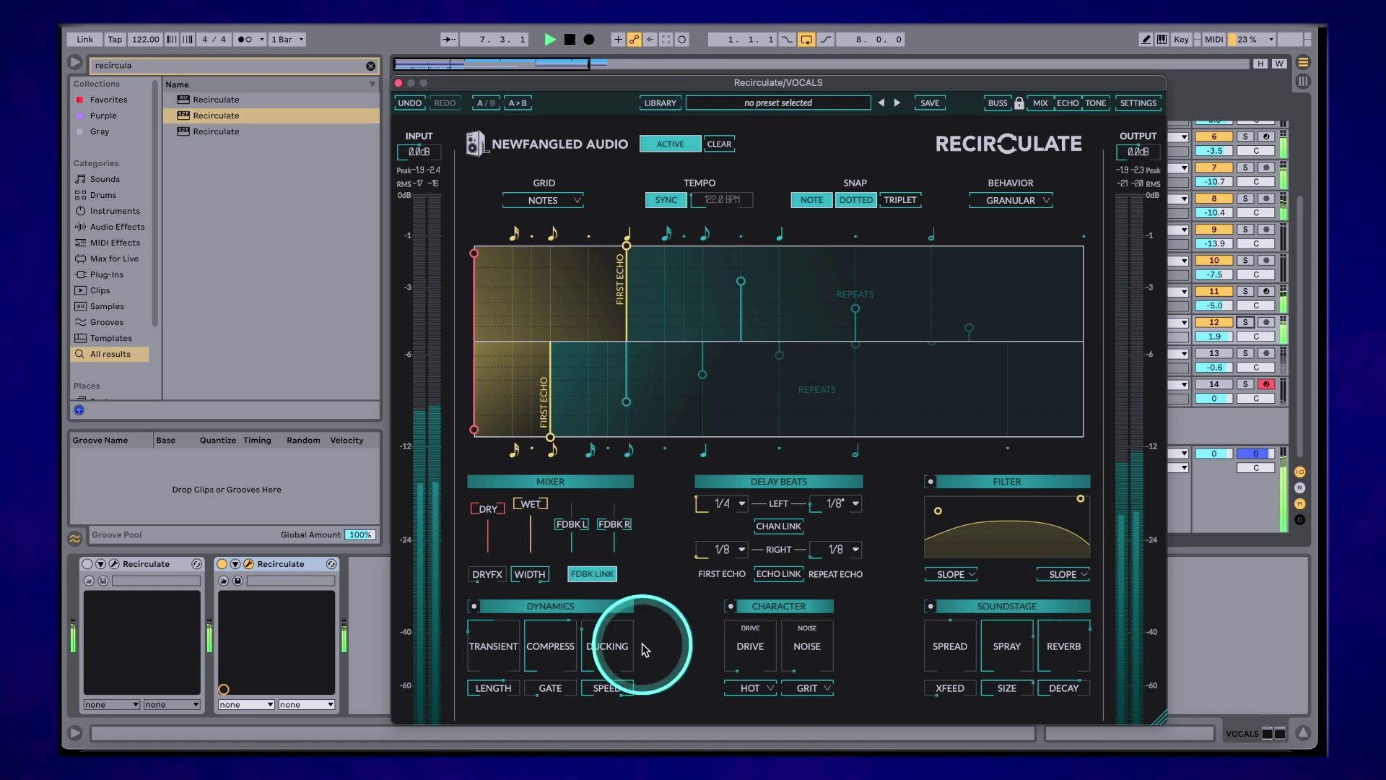
{"action": "left_click", "coordinate": [491, 653]}
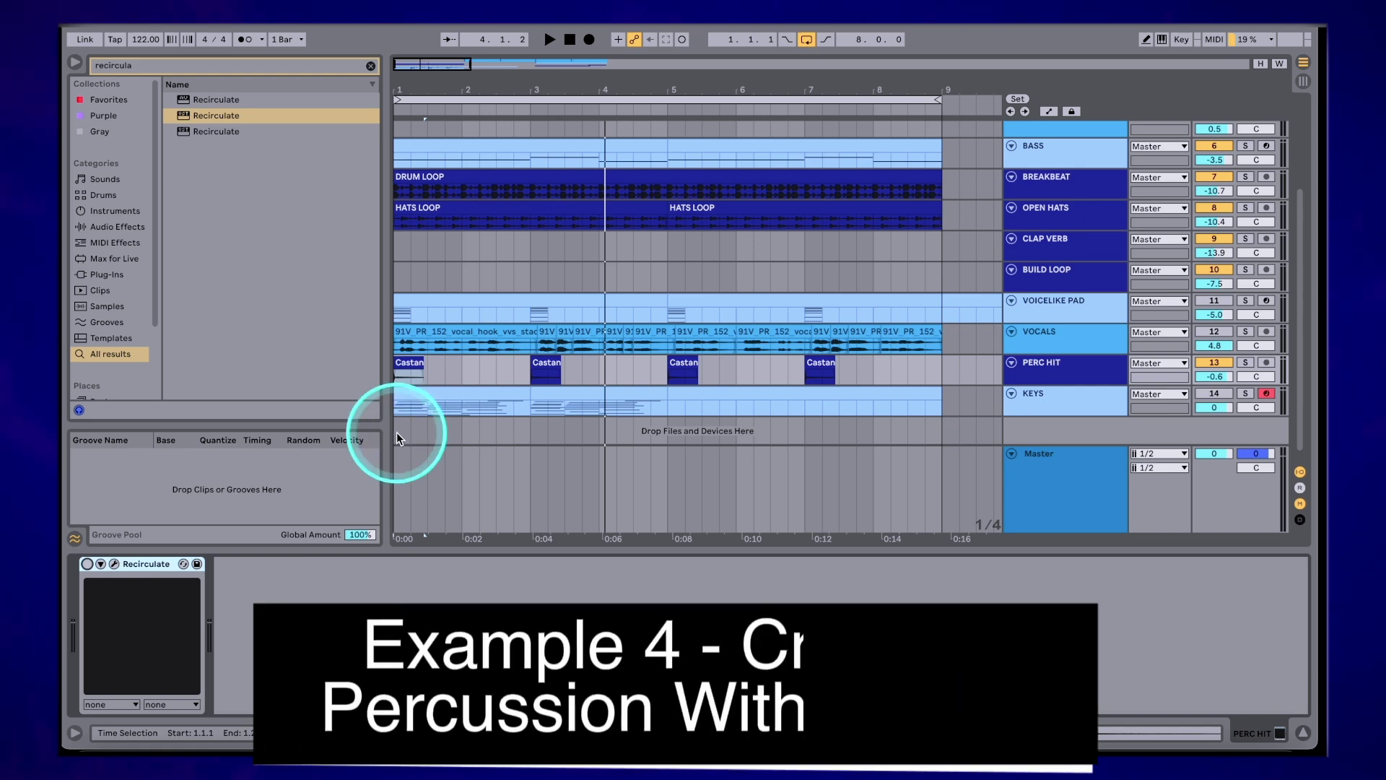
Play the song section from bar 1 to hear the castanet hits in context
{"action": "left_click", "coordinate": [393, 430]}
{"action": "key", "text": "space"}
{"action": "scroll", "coordinate": [411, 416], "scroll_direction": "up", "scroll_amount": 5}
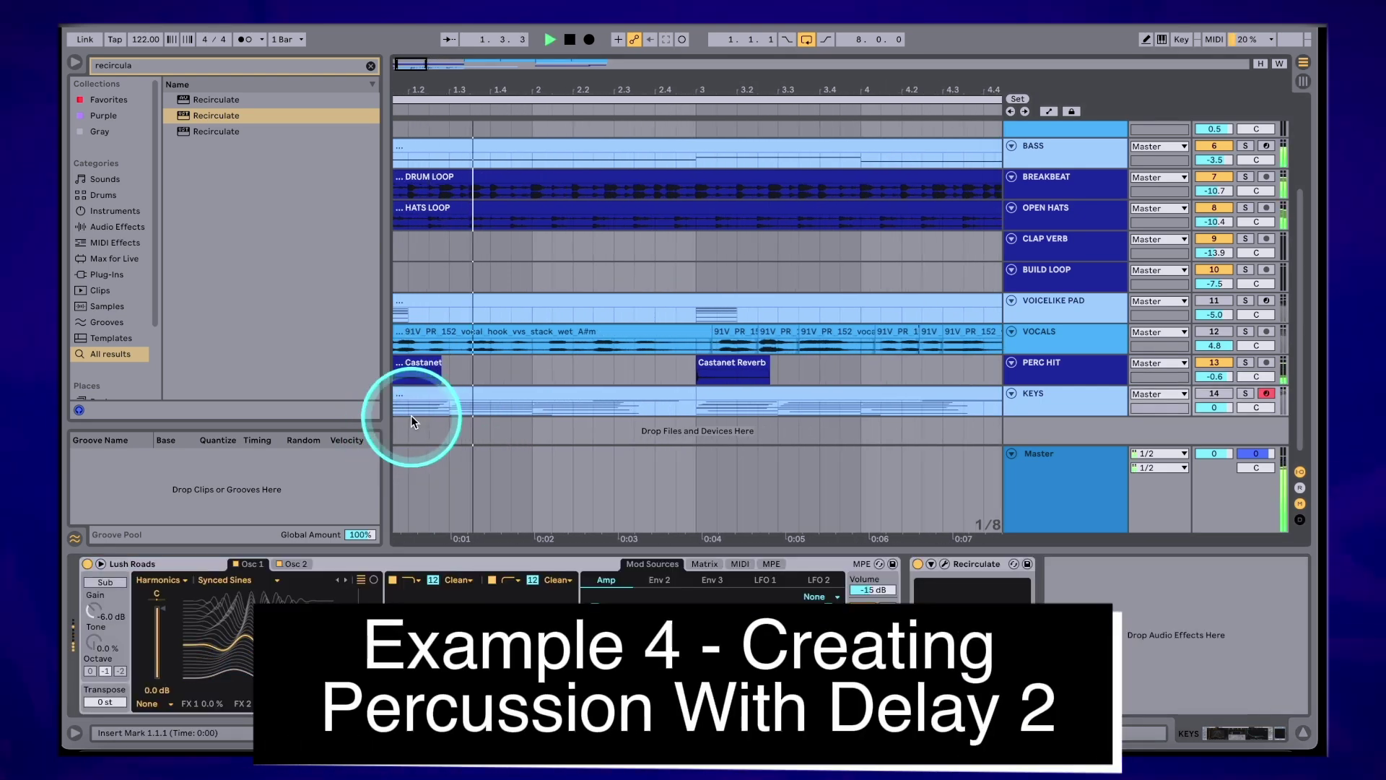
{"action": "scroll", "coordinate": [411, 414], "scroll_direction": "down", "scroll_amount": 4}
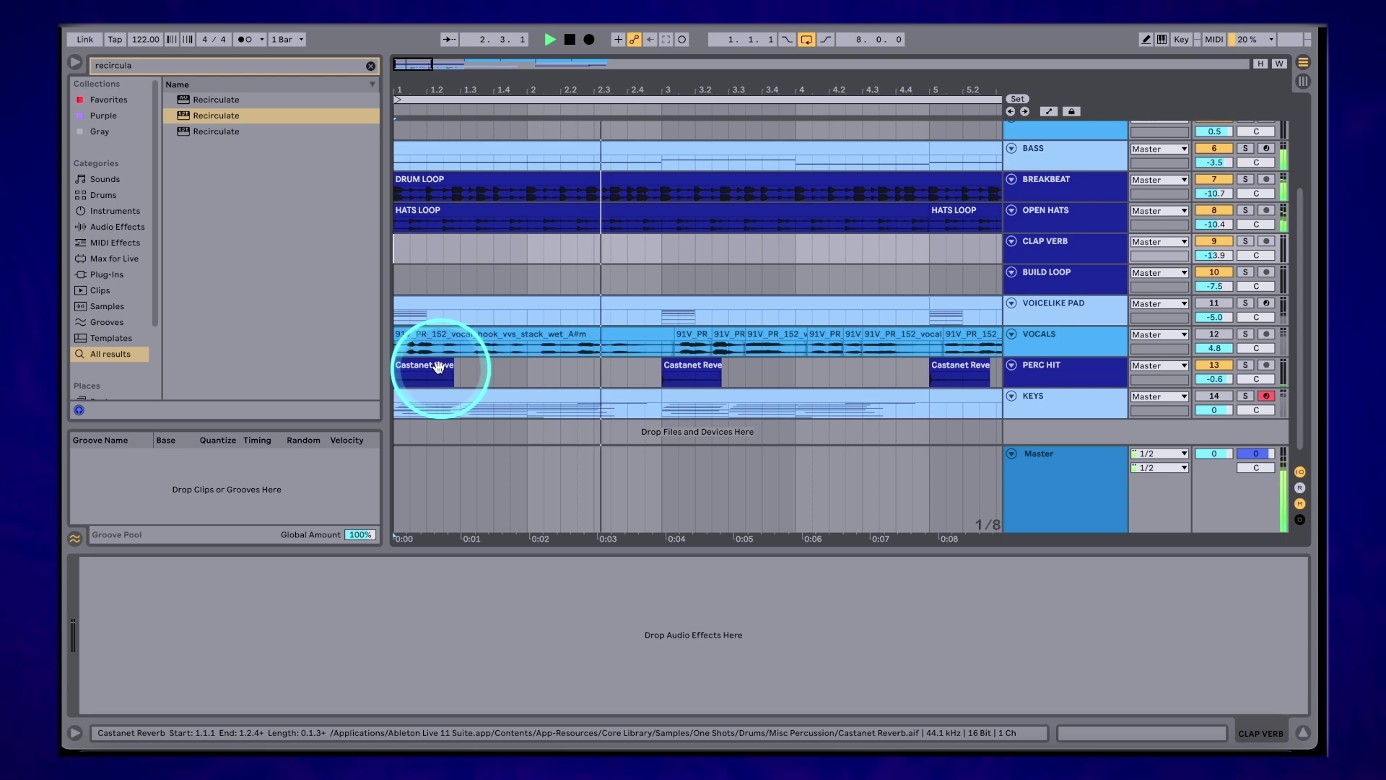
Hide the browser, open the Recirculate plug-in on the PERC HIT track, and start playback
{"action": "left_click", "coordinate": [384, 334]}
{"action": "left_click", "coordinate": [112, 567]}
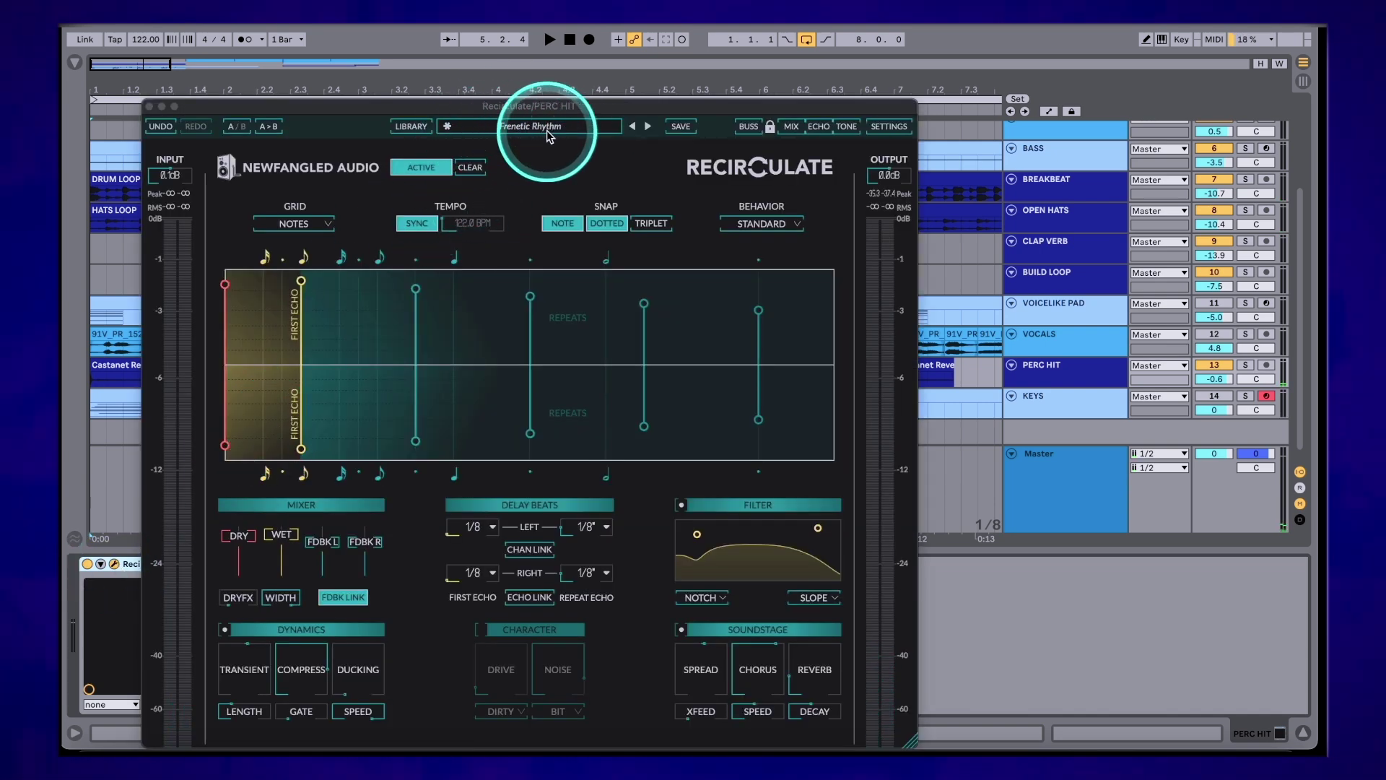
{"action": "key", "text": "space"}
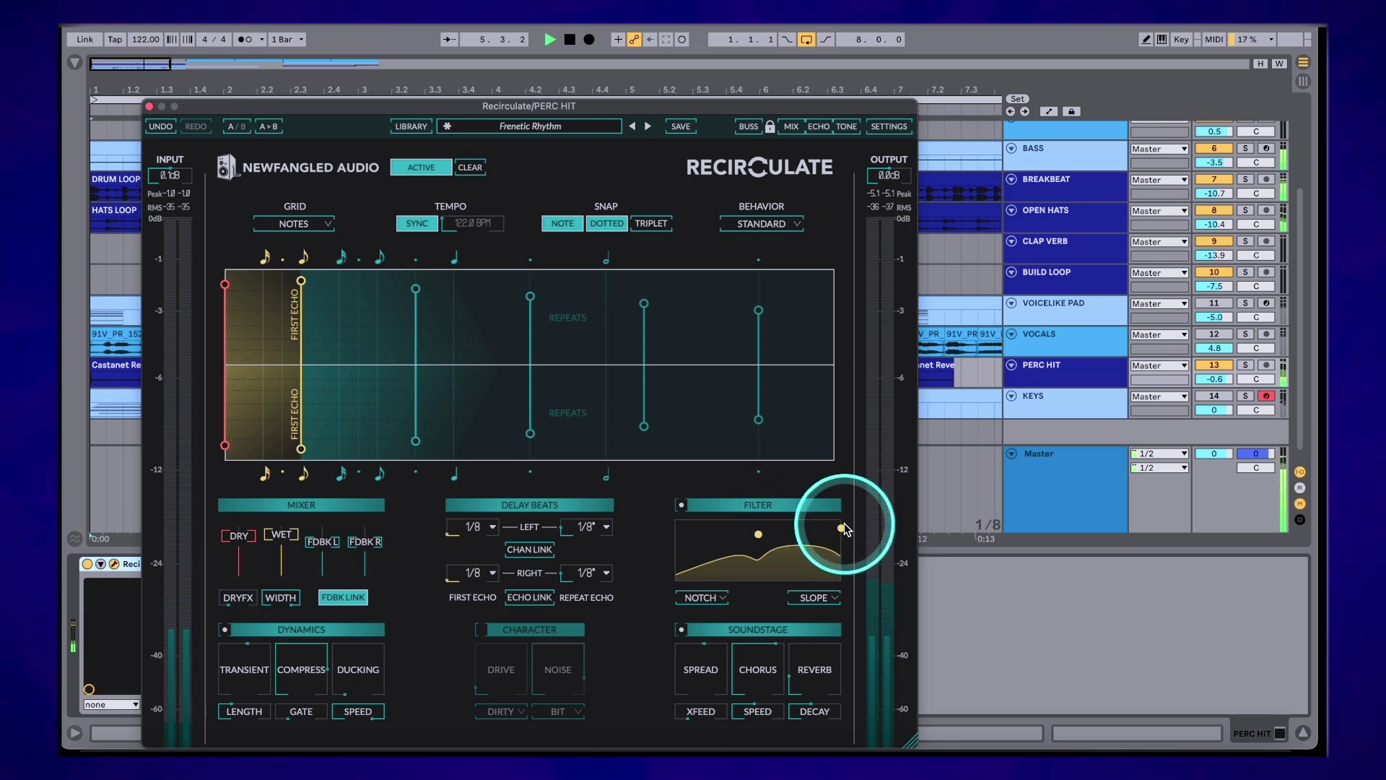
Lower the filter's high cutoff to the mid range and raise the chorus amount
{"action": "left_click_drag", "start_coordinate": [824, 529], "coordinate": [782, 529]}
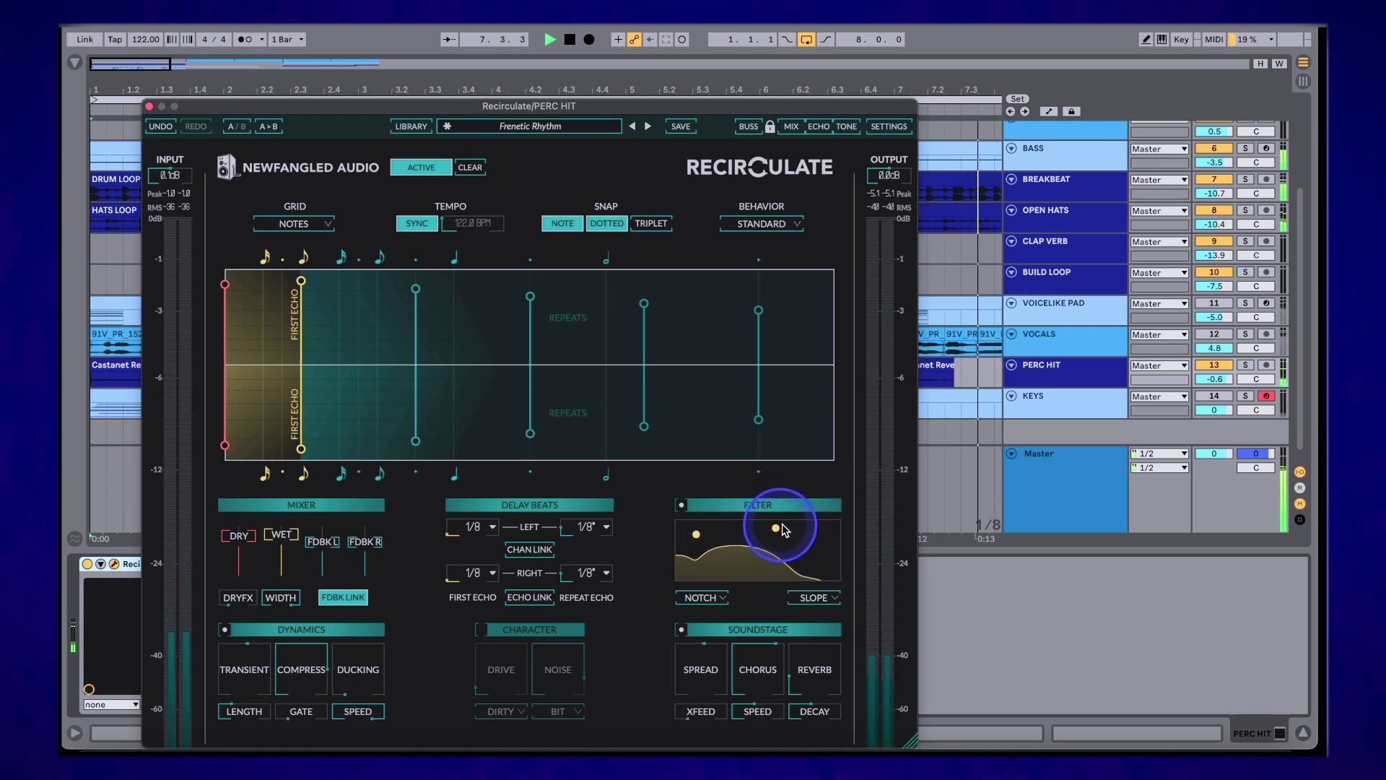
{"action": "left_click_drag", "start_coordinate": [756, 667], "coordinate": [754, 615]}
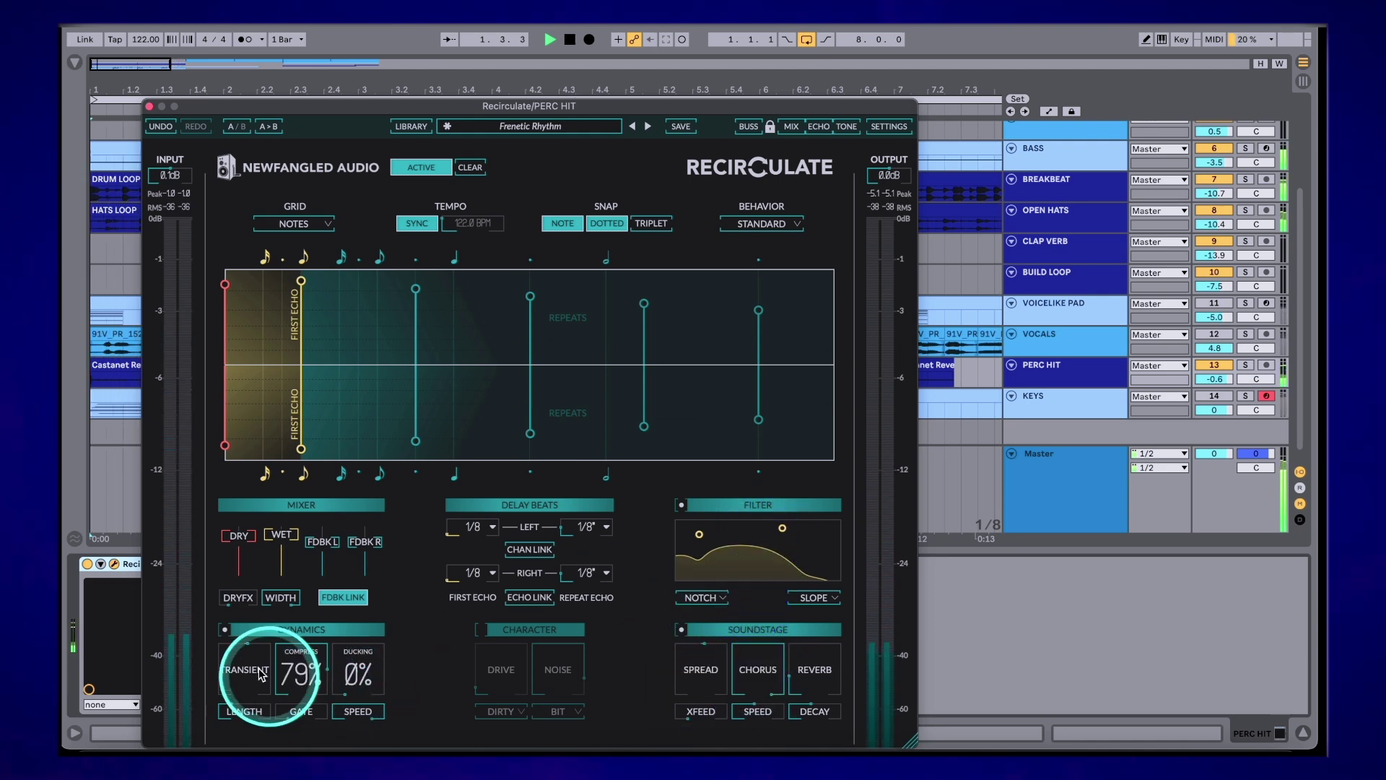
Raise the dynamics transient and set the dry level to about -4 dB
{"action": "left_click_drag", "start_coordinate": [262, 675], "coordinate": [261, 614]}
{"action": "left_click", "coordinate": [237, 535]}
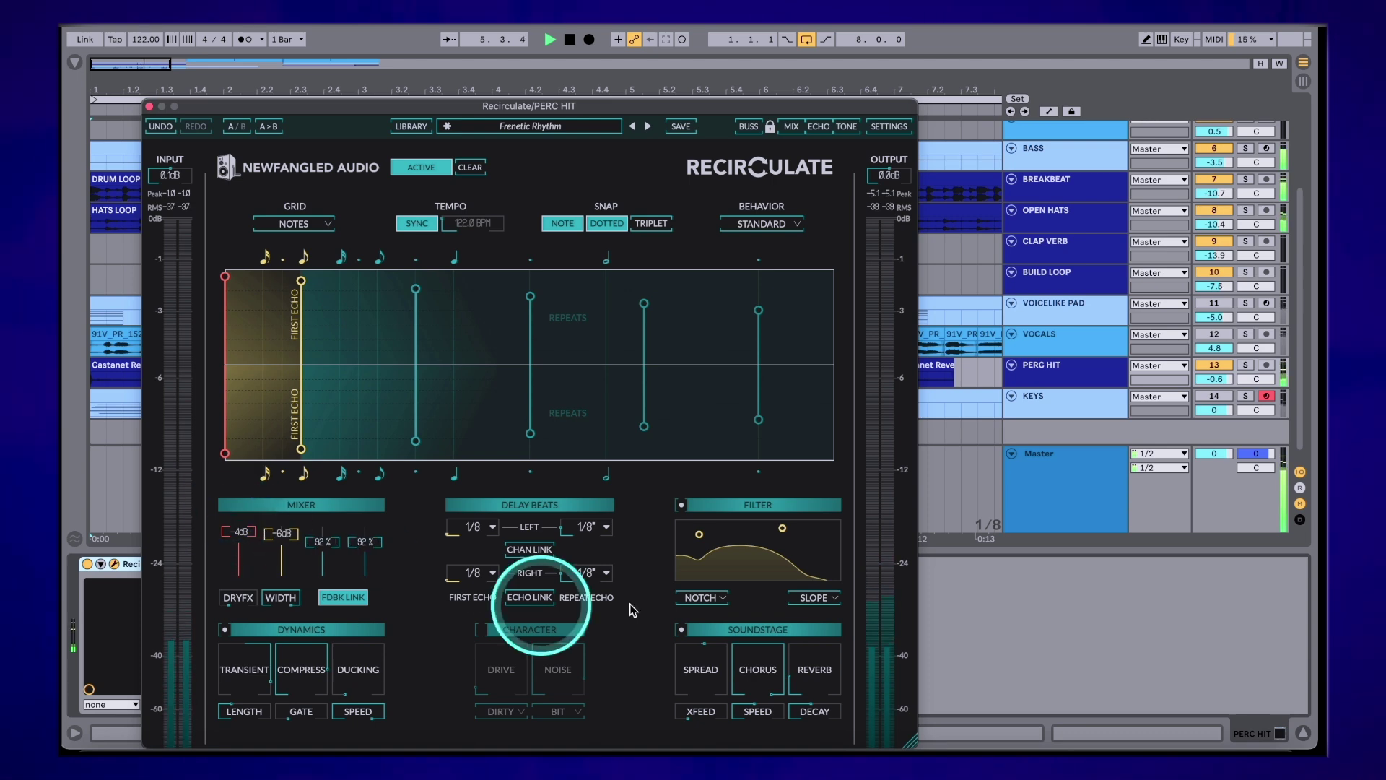
Open the filter's high cutoff fully with the notch in the mid range, and switch the delay behavior to Ping Pong
{"action": "left_click_drag", "start_coordinate": [780, 527], "coordinate": [841, 528]}
{"action": "left_click", "coordinate": [768, 223]}
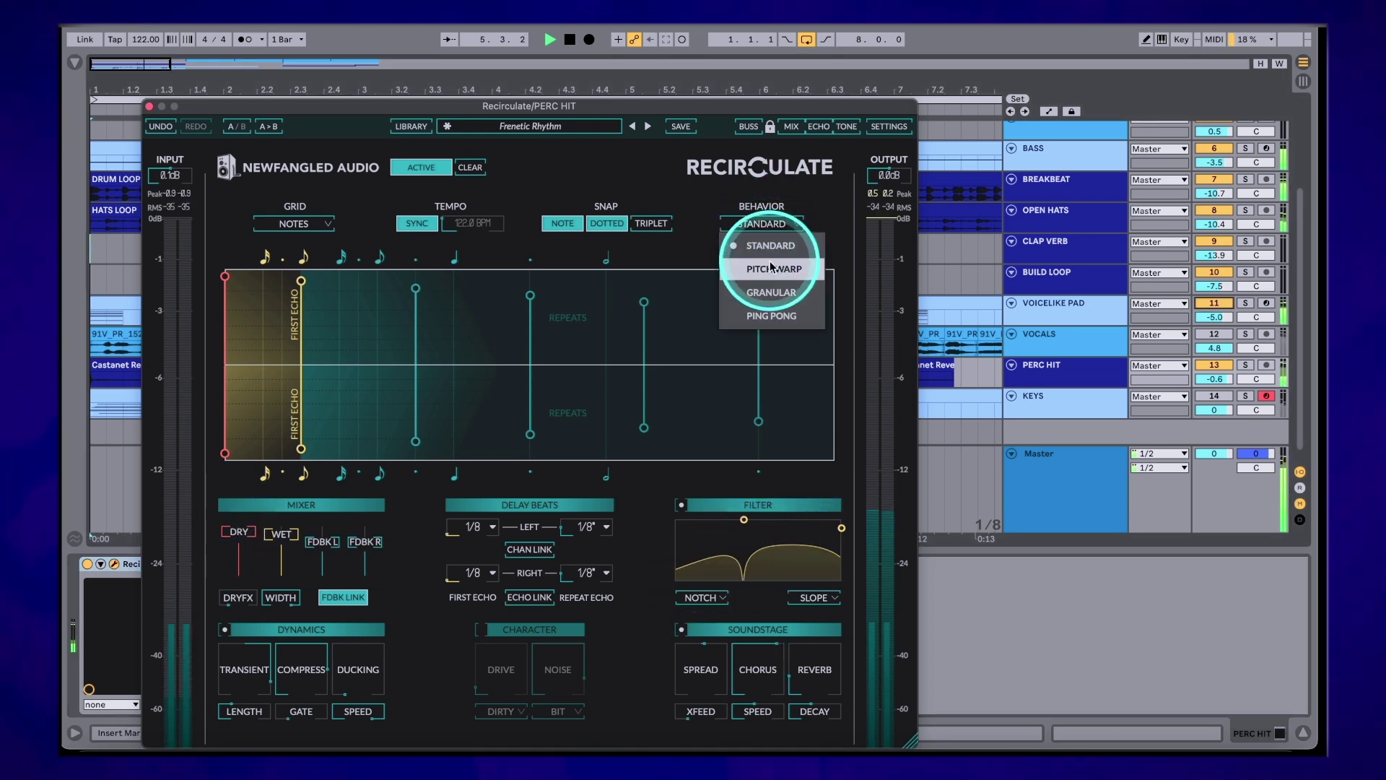
{"action": "left_click", "coordinate": [756, 302]}
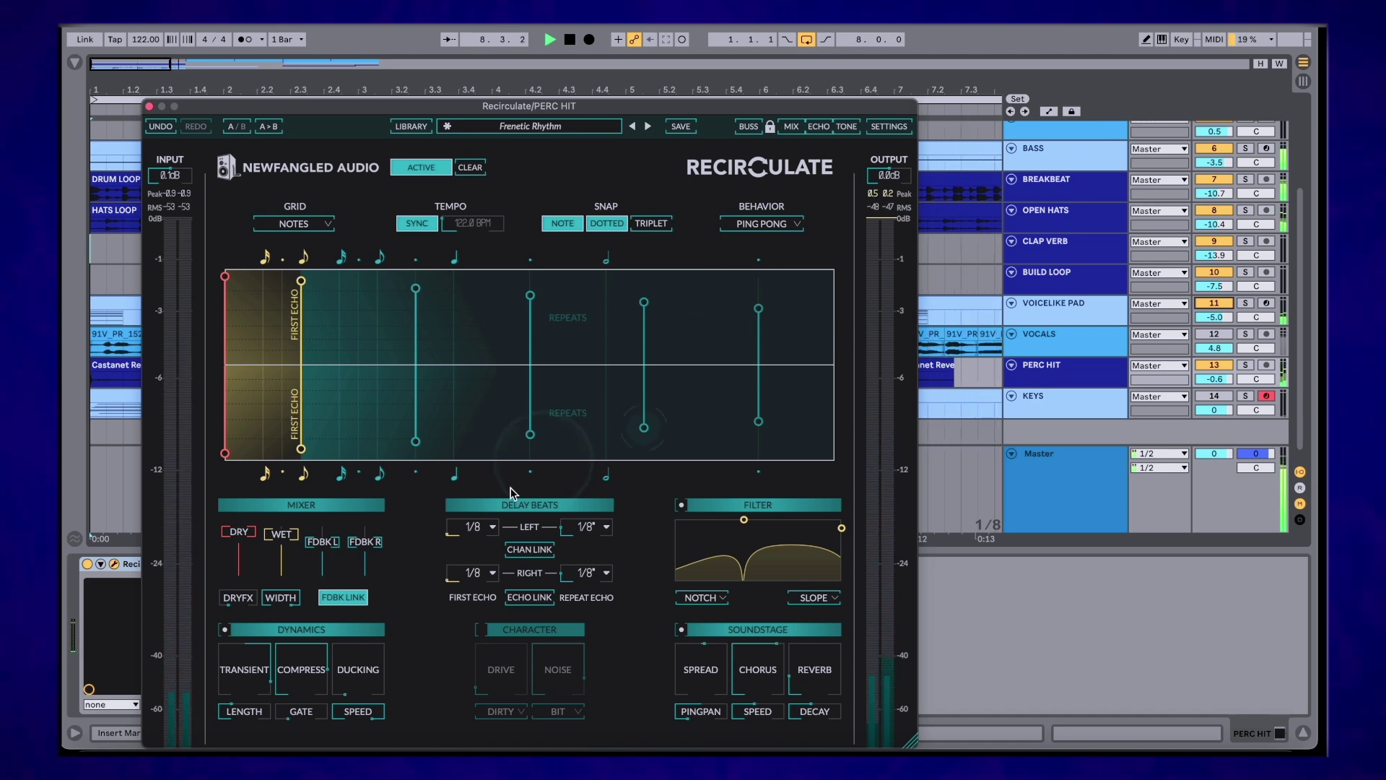
Lower the wet level to about -8 dB and reduce it slightly further on the first echo
{"action": "left_click", "coordinate": [283, 536]}
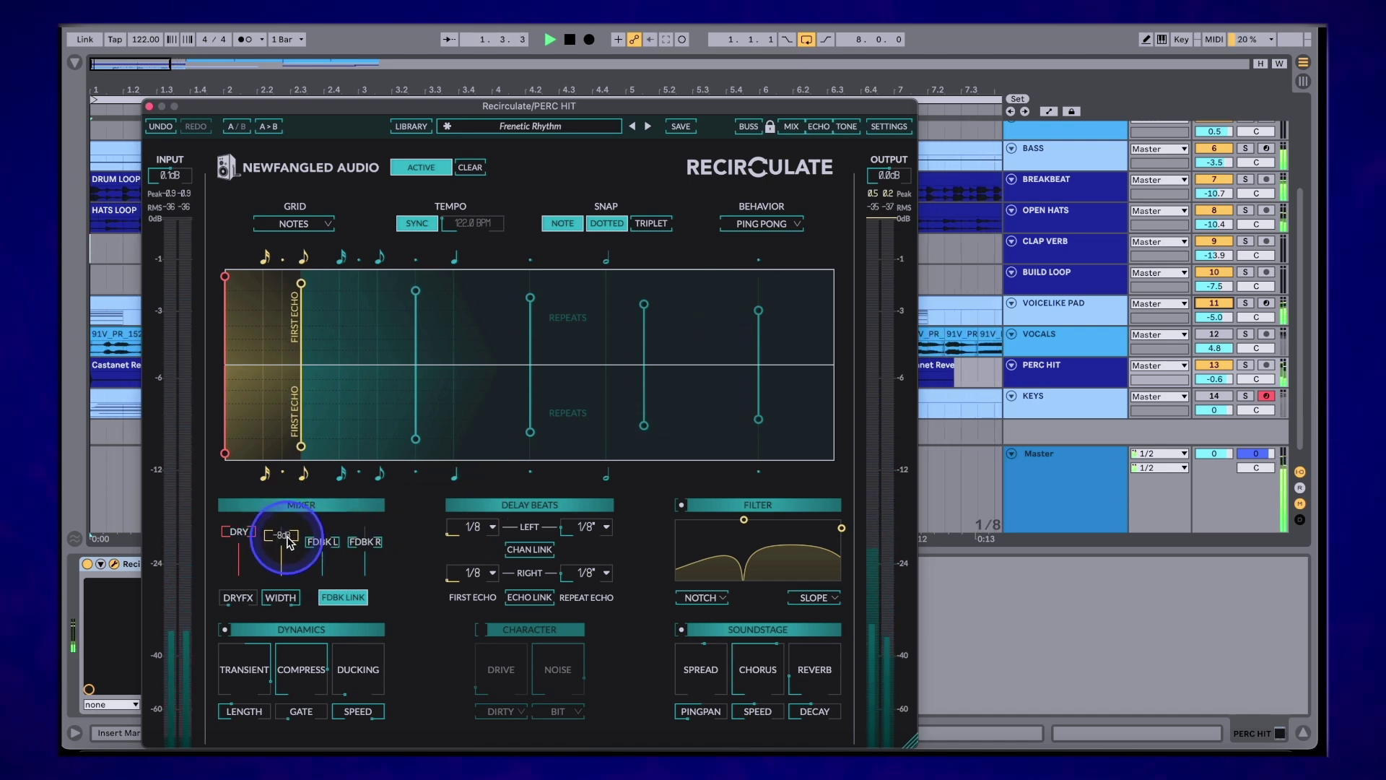
{"action": "left_click_drag", "start_coordinate": [287, 543], "coordinate": [296, 301]}
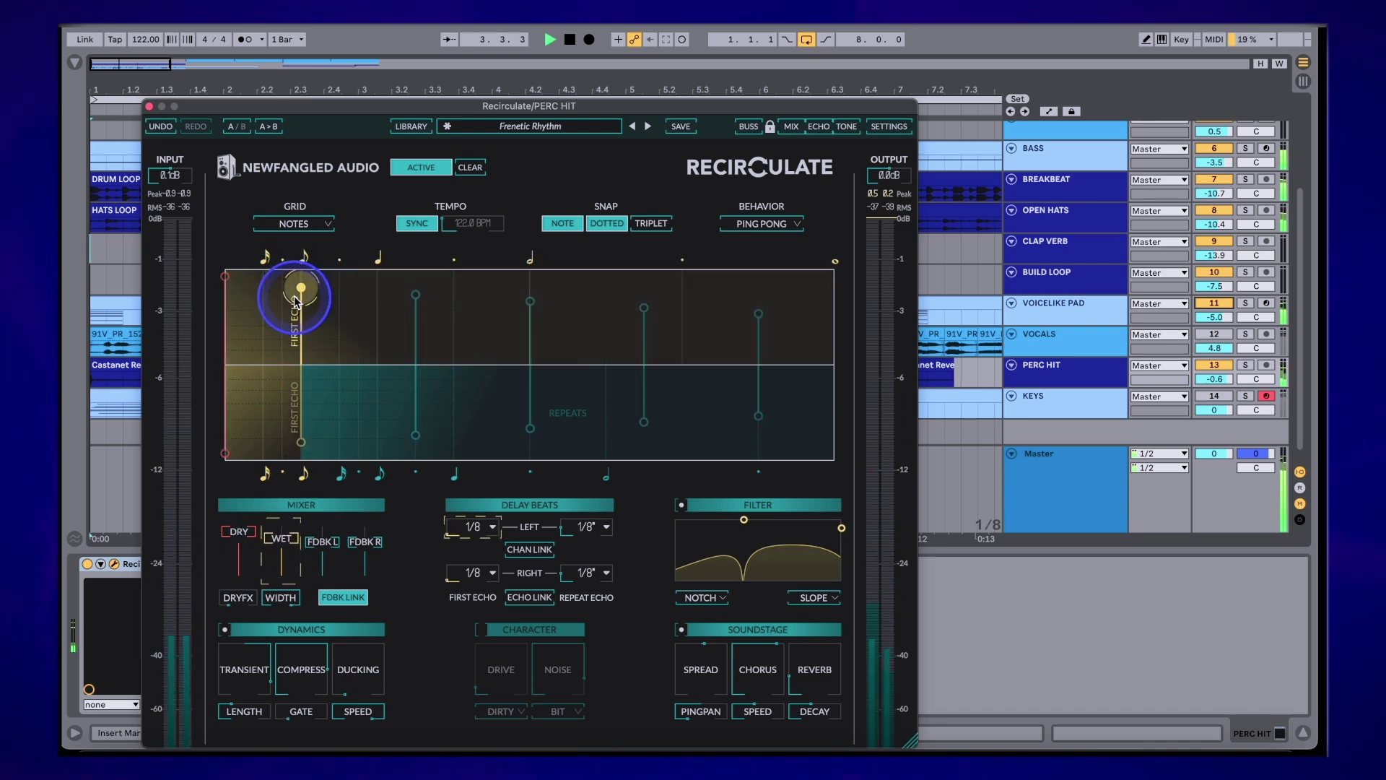
{"action": "left_click", "coordinate": [894, 296]}
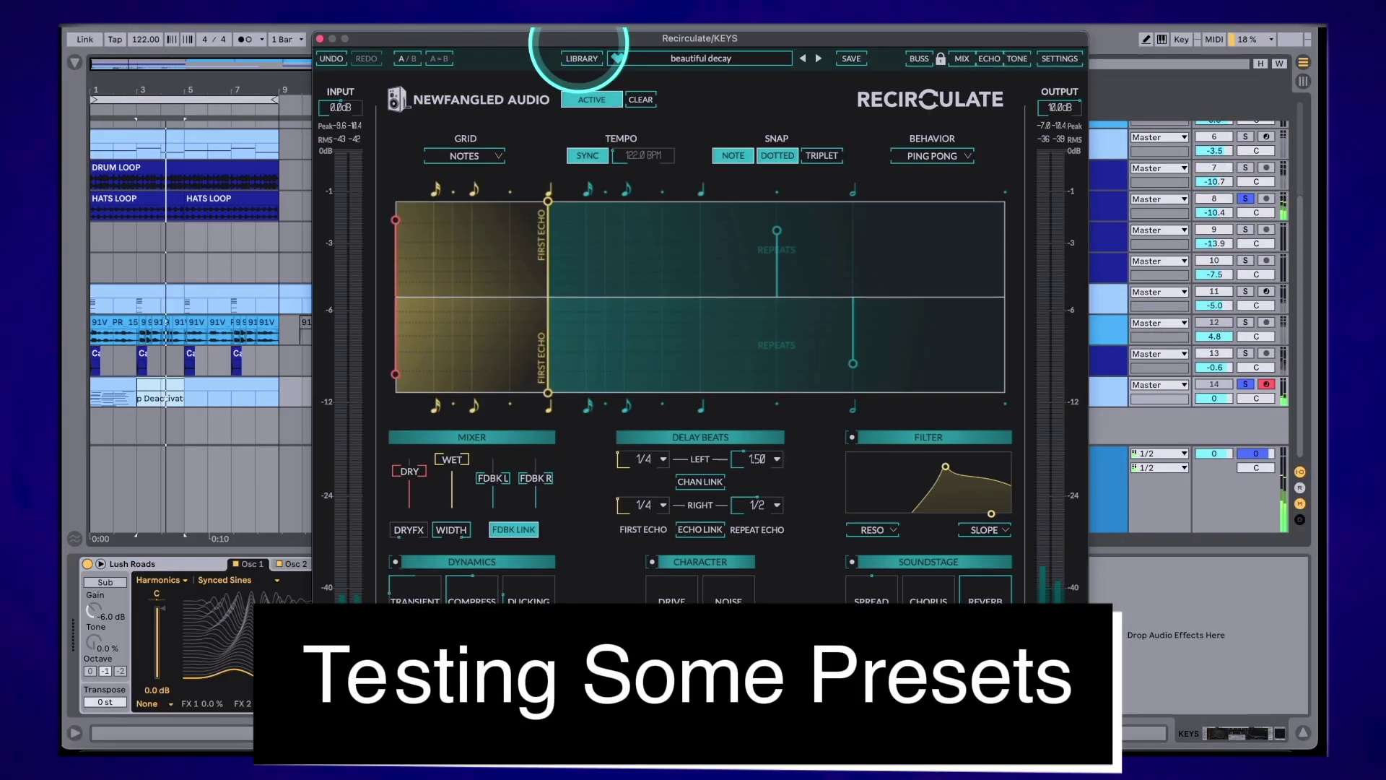
Browse the preset library of the KEYS track's Recirculate and load the Canyon preset
{"action": "left_click", "coordinate": [663, 61]}
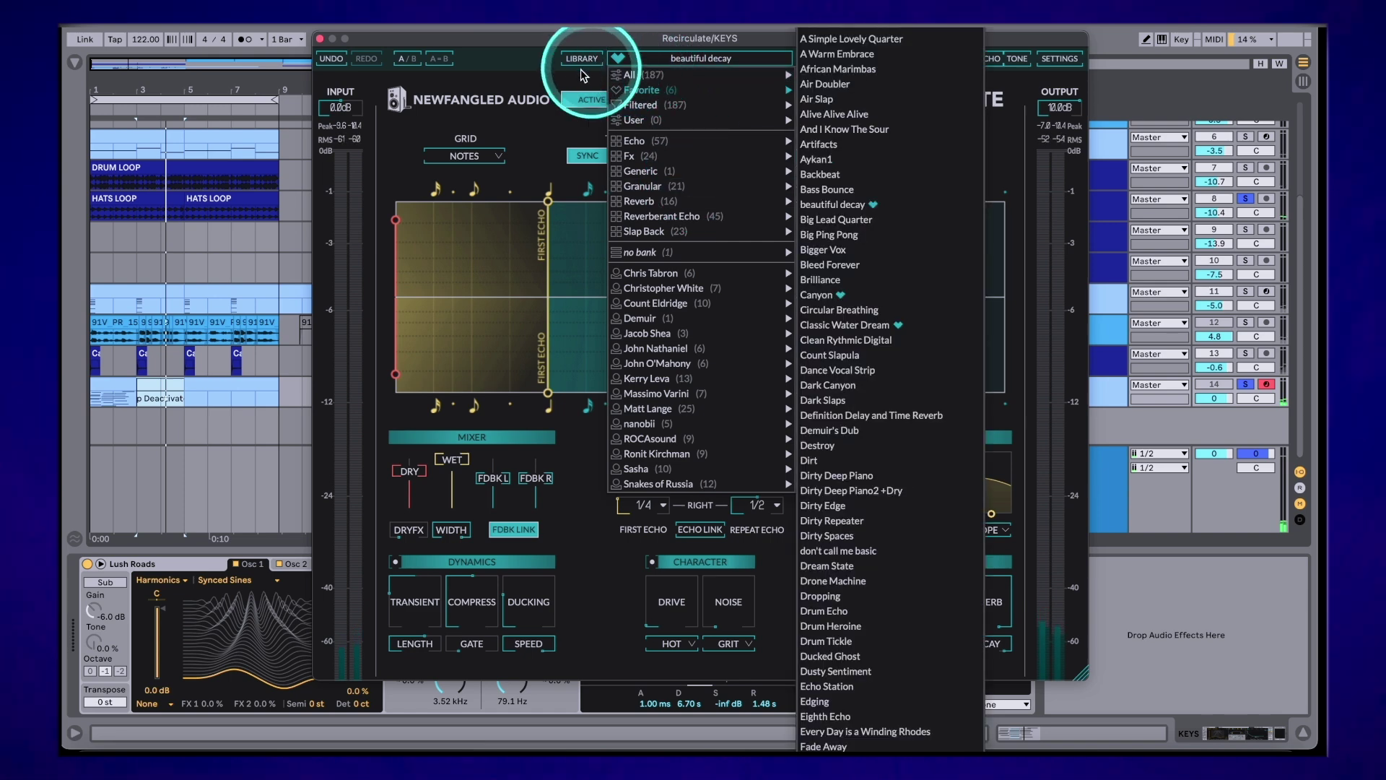
{"action": "left_click", "coordinate": [580, 59]}
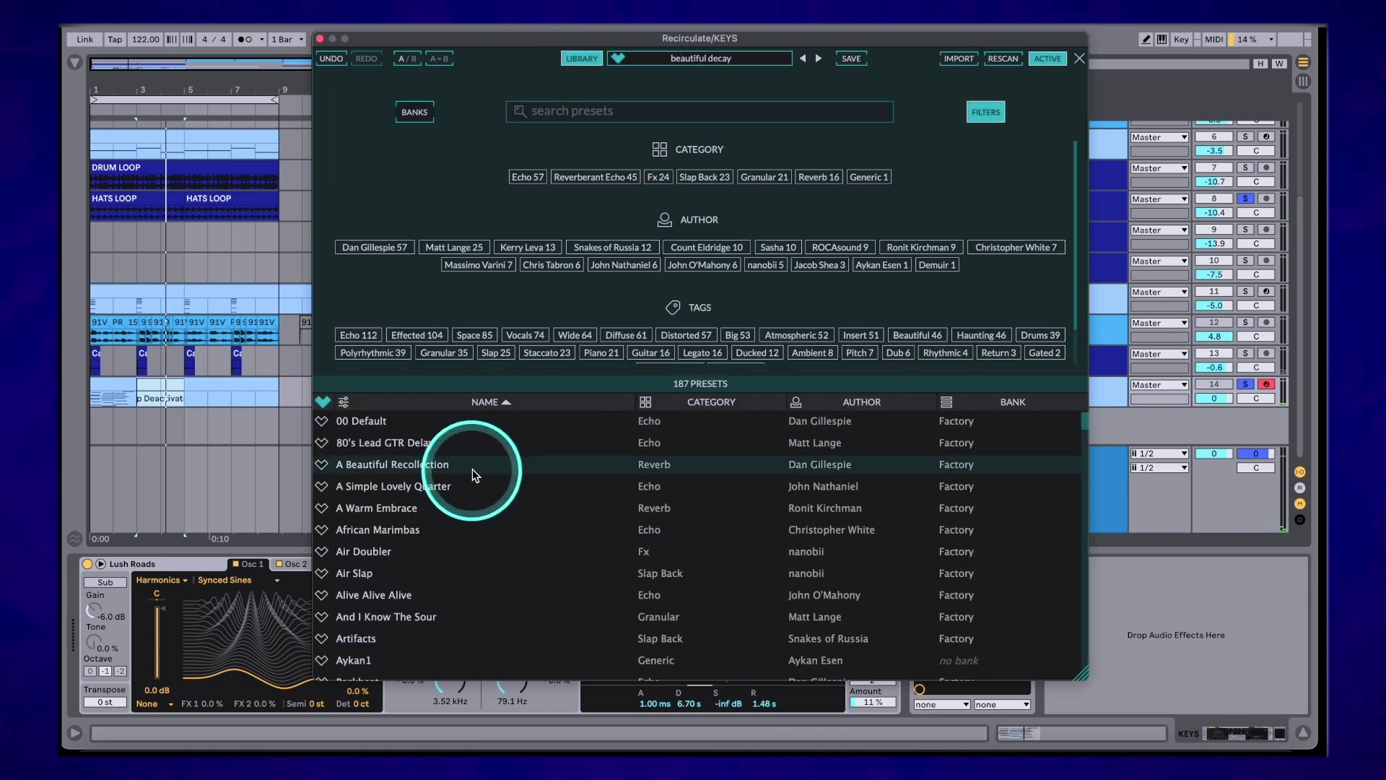
{"action": "scroll", "coordinate": [473, 578], "scroll_direction": "down", "scroll_amount": 2}
{"action": "scroll", "coordinate": [472, 578], "scroll_direction": "down", "scroll_amount": 10}
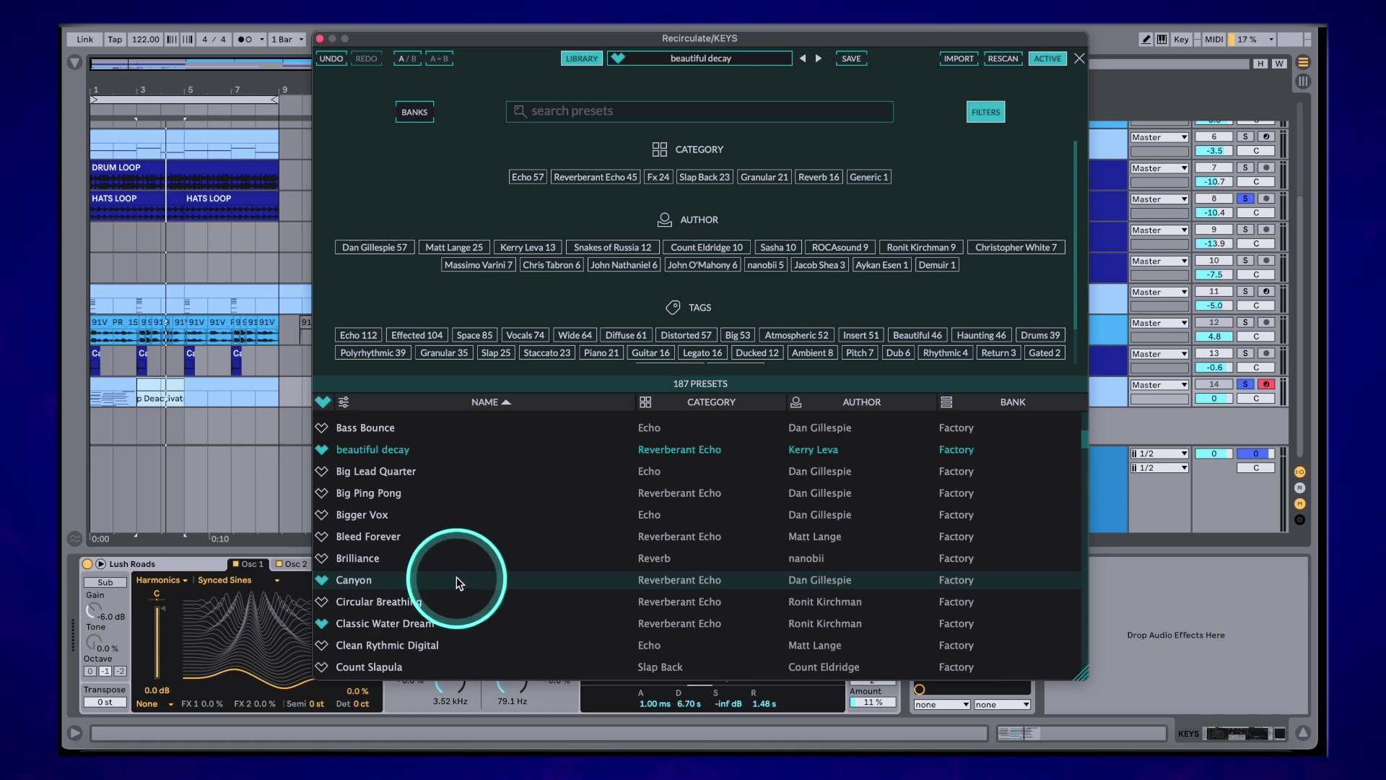
{"action": "left_click", "coordinate": [457, 578]}
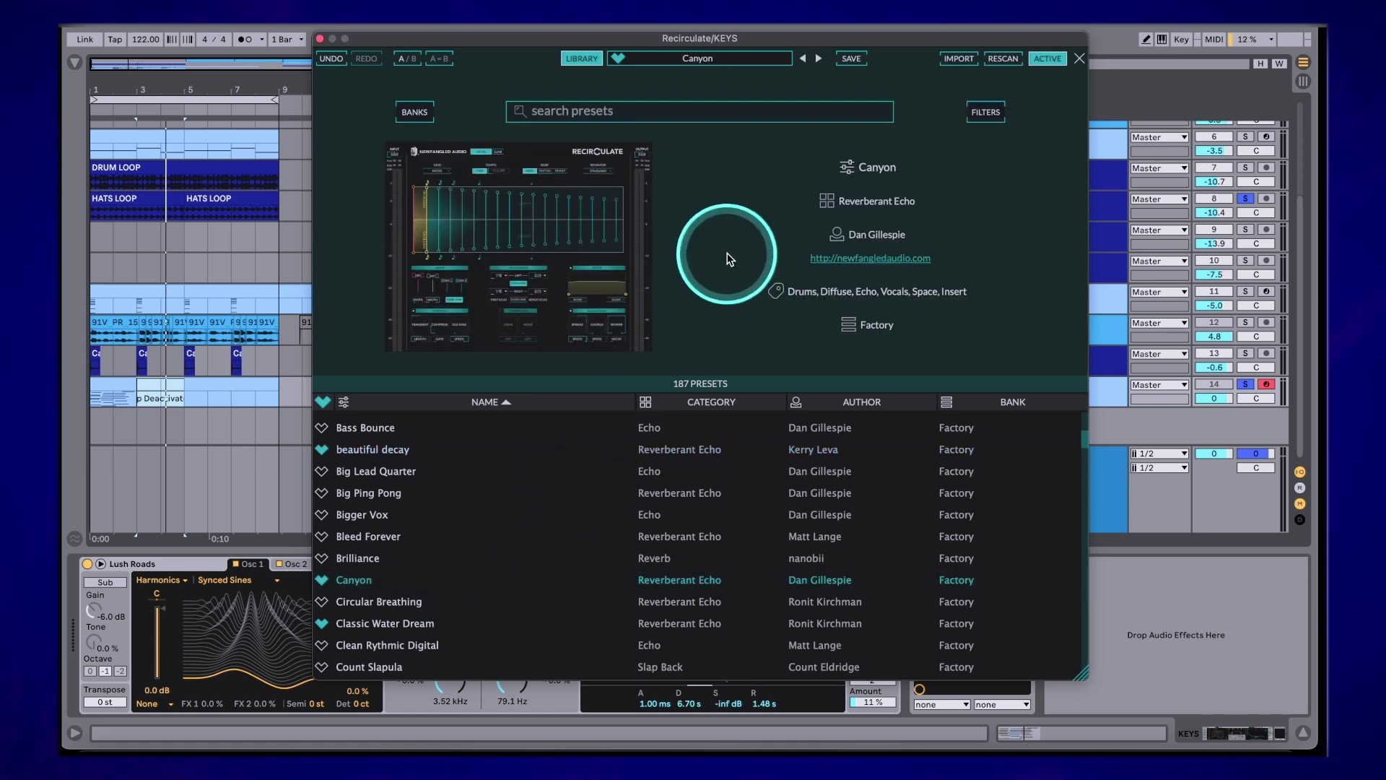
Hide the plug-in window to adjust the track solos in the arrangement, and show it again
{"action": "key", "text": "super+alt+p"}
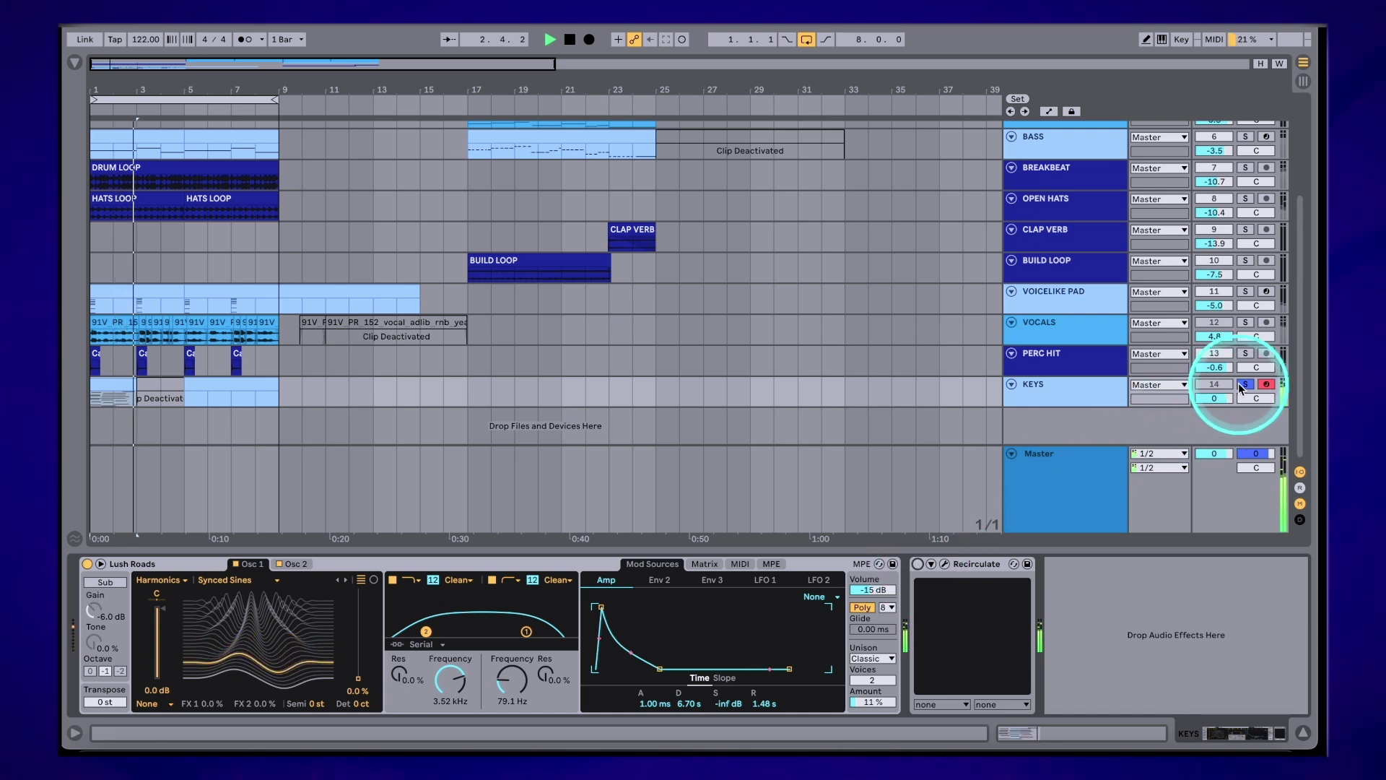
{"action": "key", "text": "super+alt+p"}
In the plug-in settings, compare the Newfangled color scheme with Twin Turbo, keep Twin Turbo, and return to the delay view
{"action": "left_click", "coordinate": [1051, 61]}
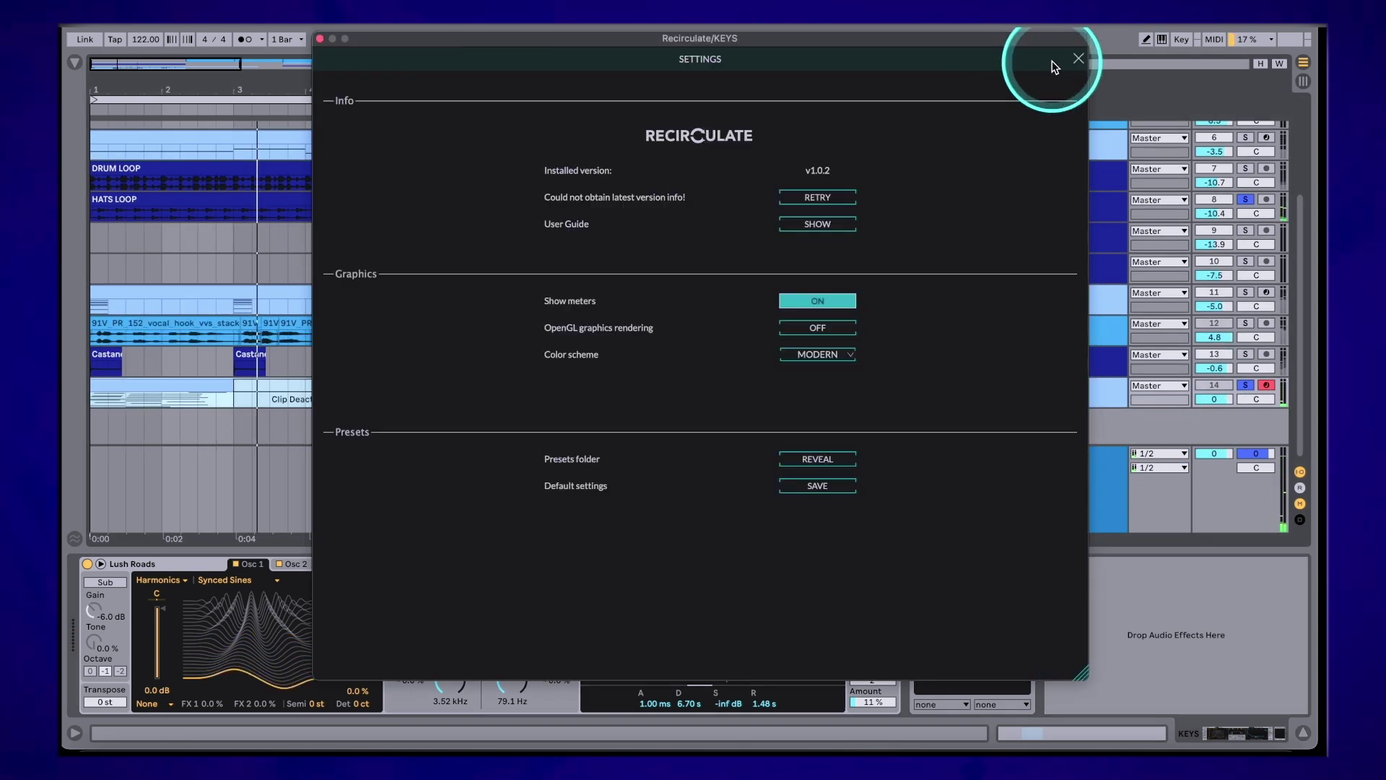
{"action": "left_click", "coordinate": [811, 353]}
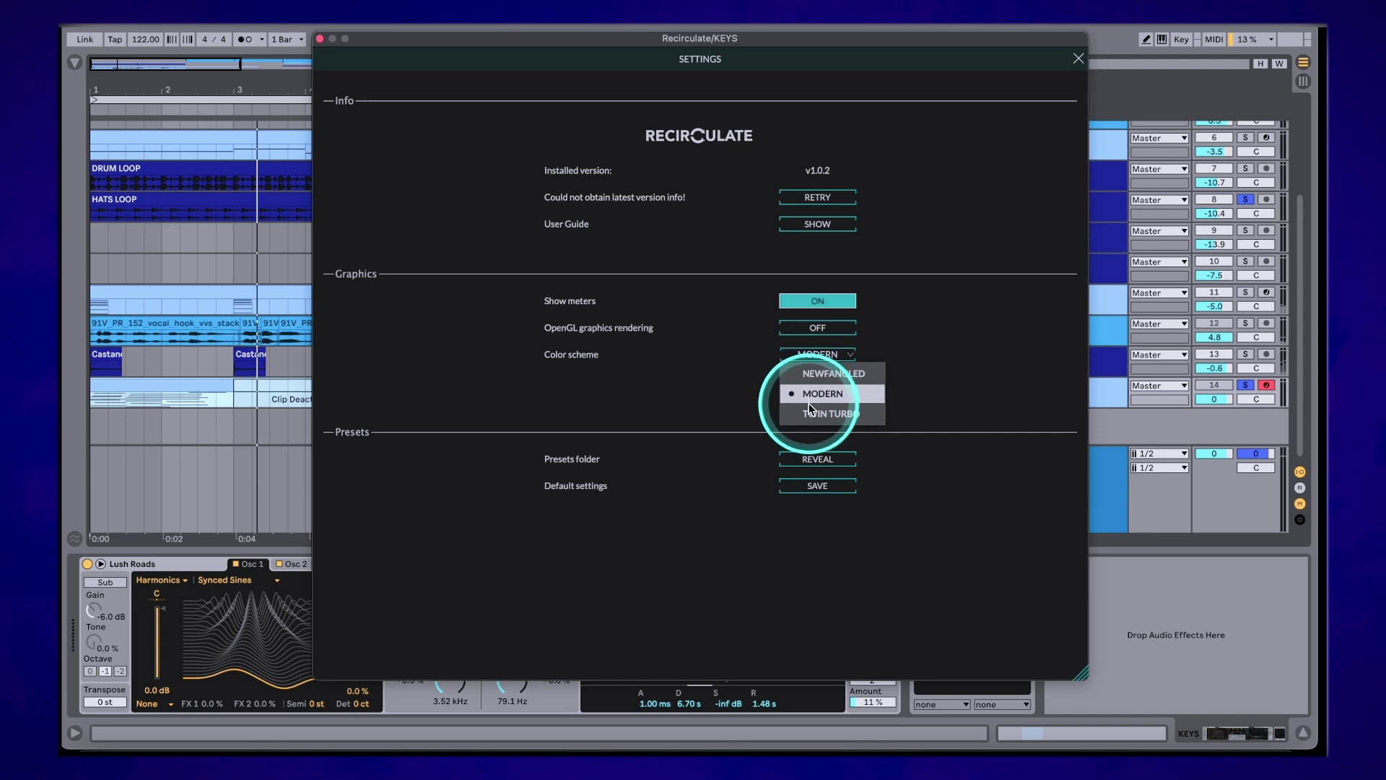
{"action": "left_click", "coordinate": [810, 413]}
{"action": "left_click", "coordinate": [811, 354]}
{"action": "left_click", "coordinate": [809, 371]}
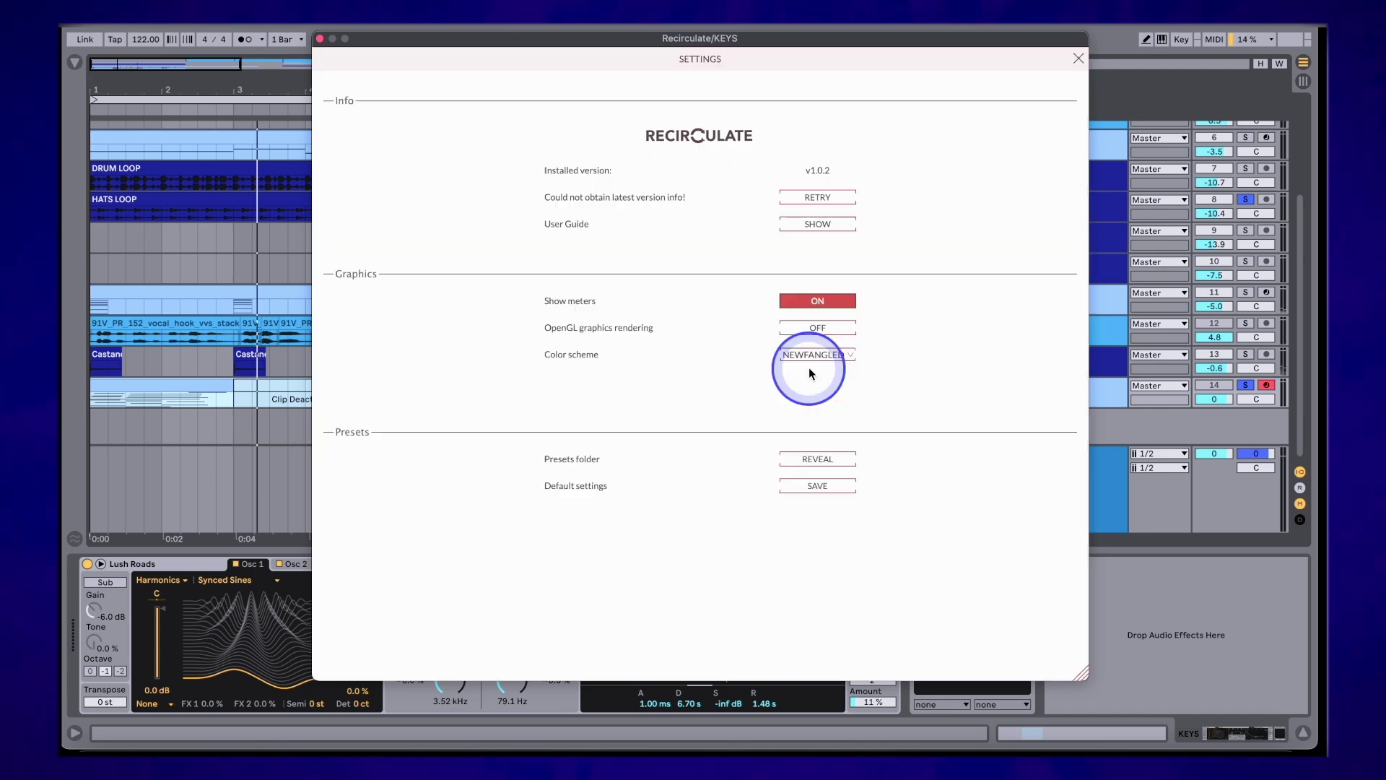
{"action": "left_click", "coordinate": [807, 354]}
{"action": "left_click", "coordinate": [809, 410]}
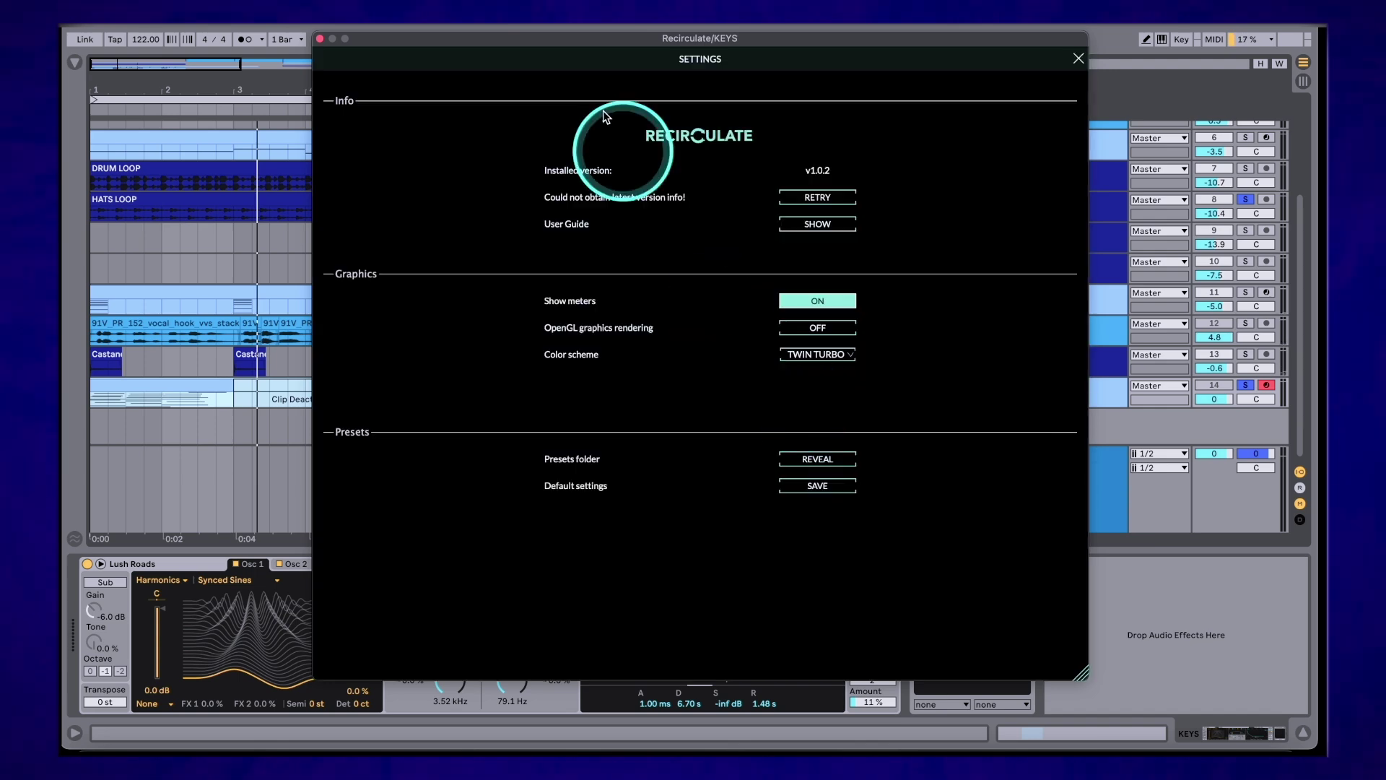
{"action": "left_click", "coordinate": [1078, 59]}
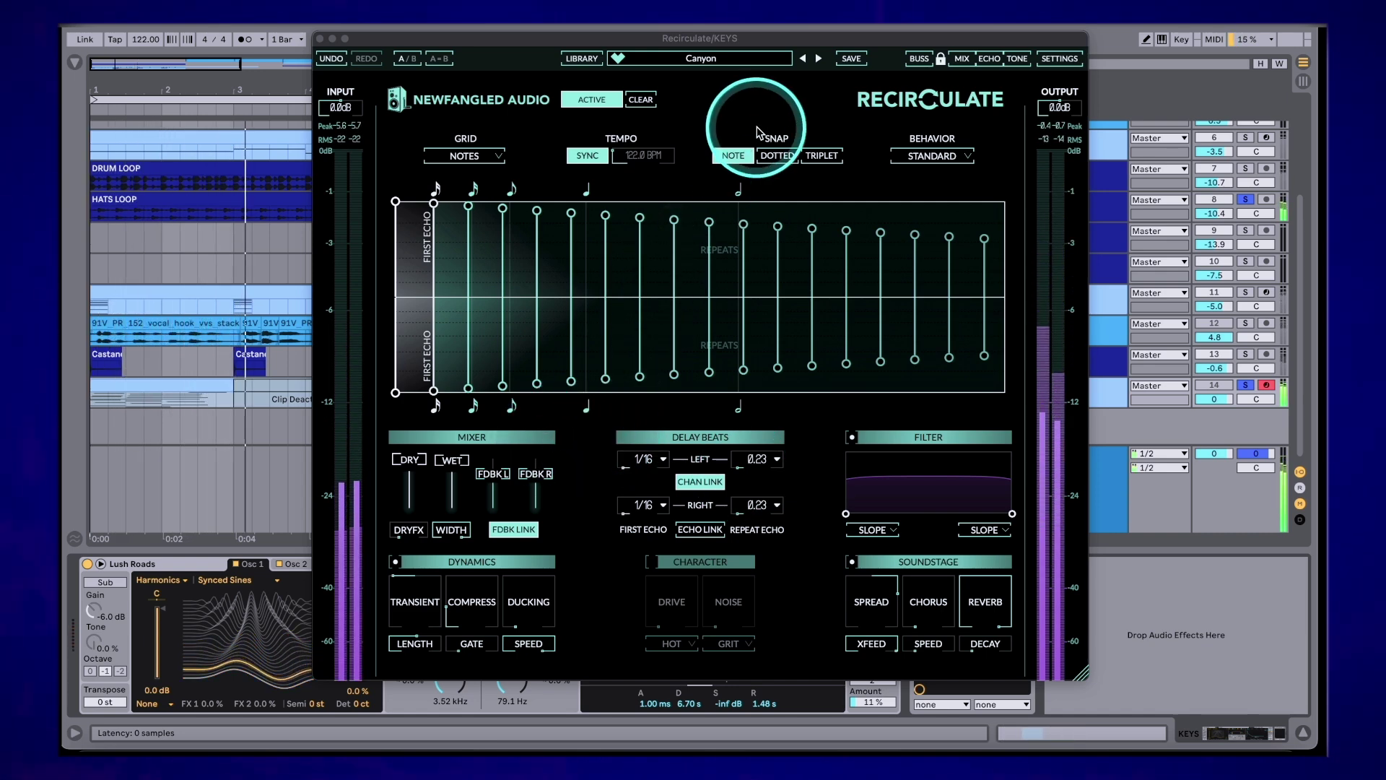
Load the favorite preset Classic Water Dream and raise its dry level to about -2 dB during playback
{"action": "left_click", "coordinate": [728, 62]}
{"action": "mouse_move", "coordinate": [744, 98]}
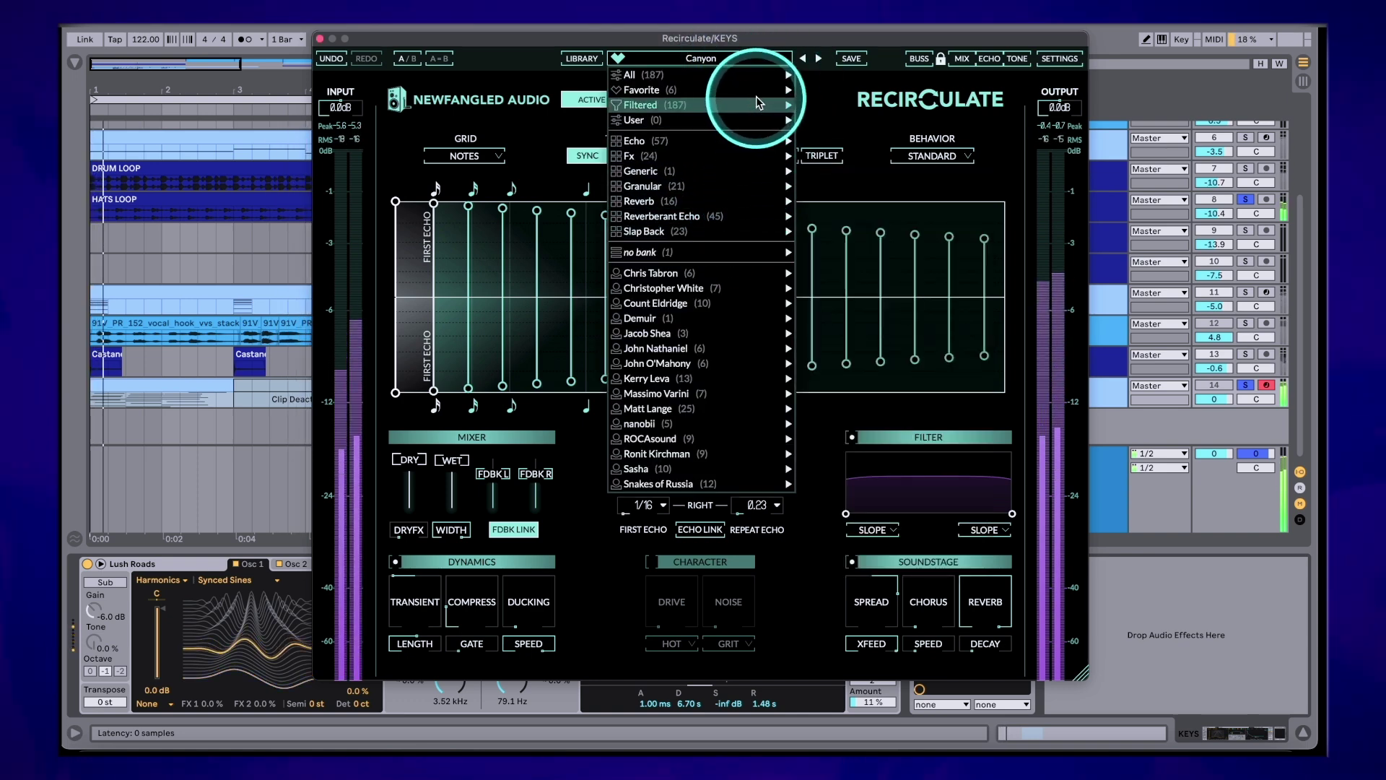
{"action": "left_click", "coordinate": [849, 119]}
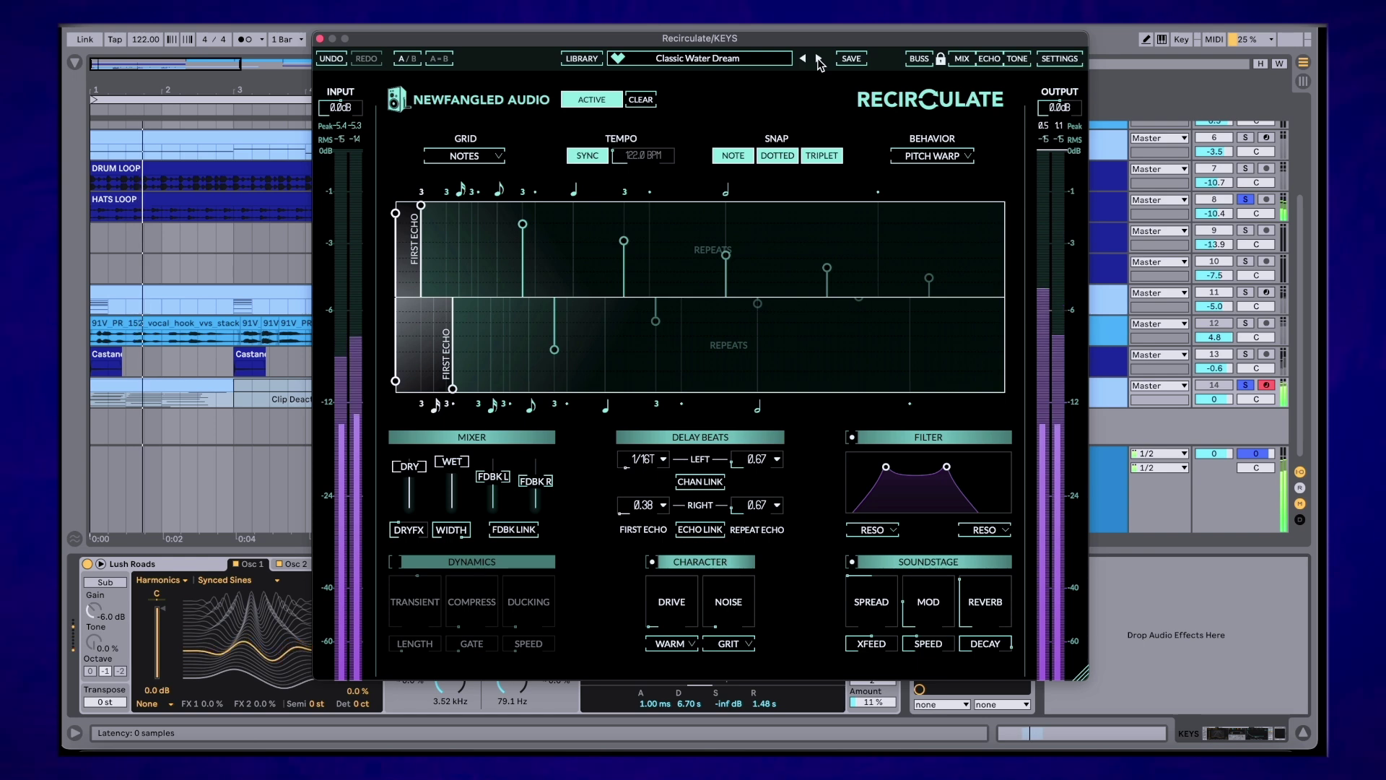
{"action": "left_click_drag", "start_coordinate": [409, 498], "coordinate": [402, 449]}
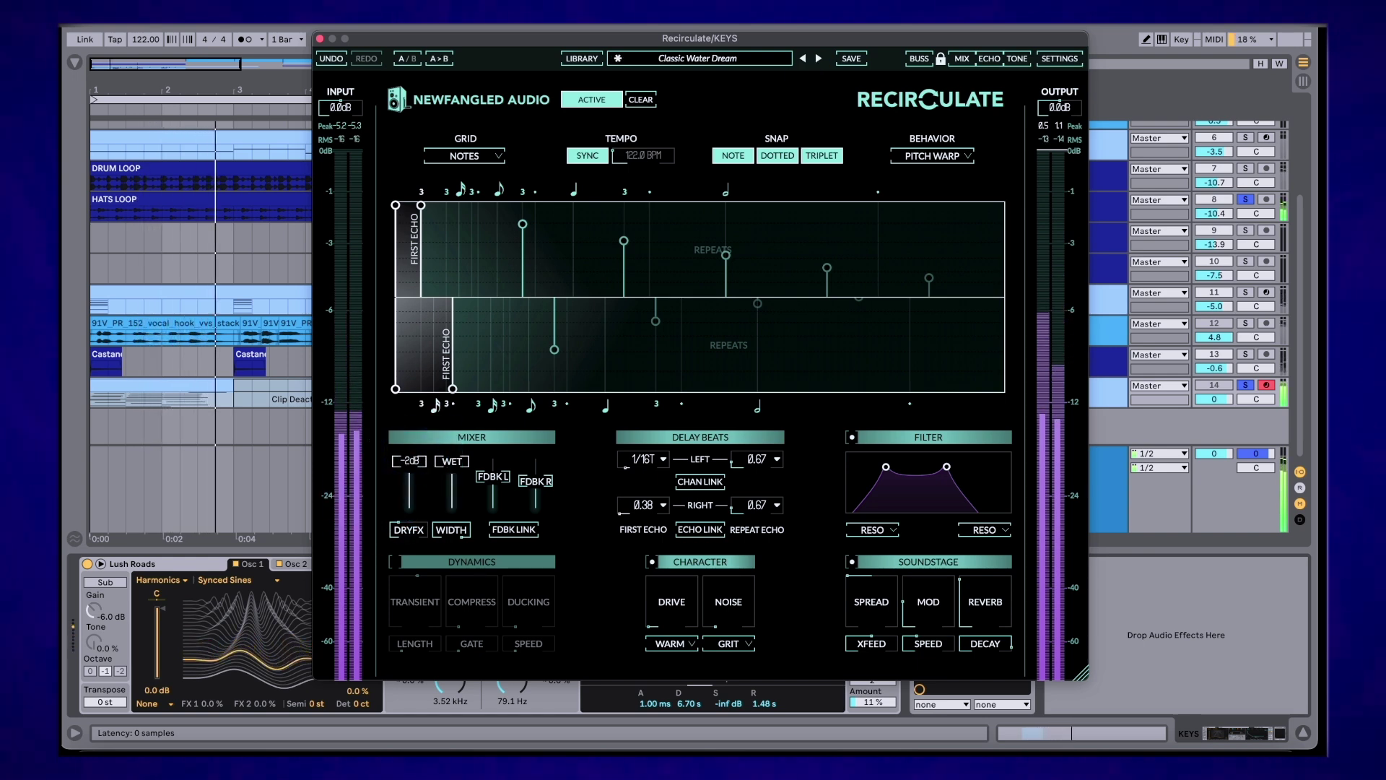
Switch to the next favorite preset, I Shall Call Him Squishy, during playback
{"action": "left_click", "coordinate": [818, 58]}
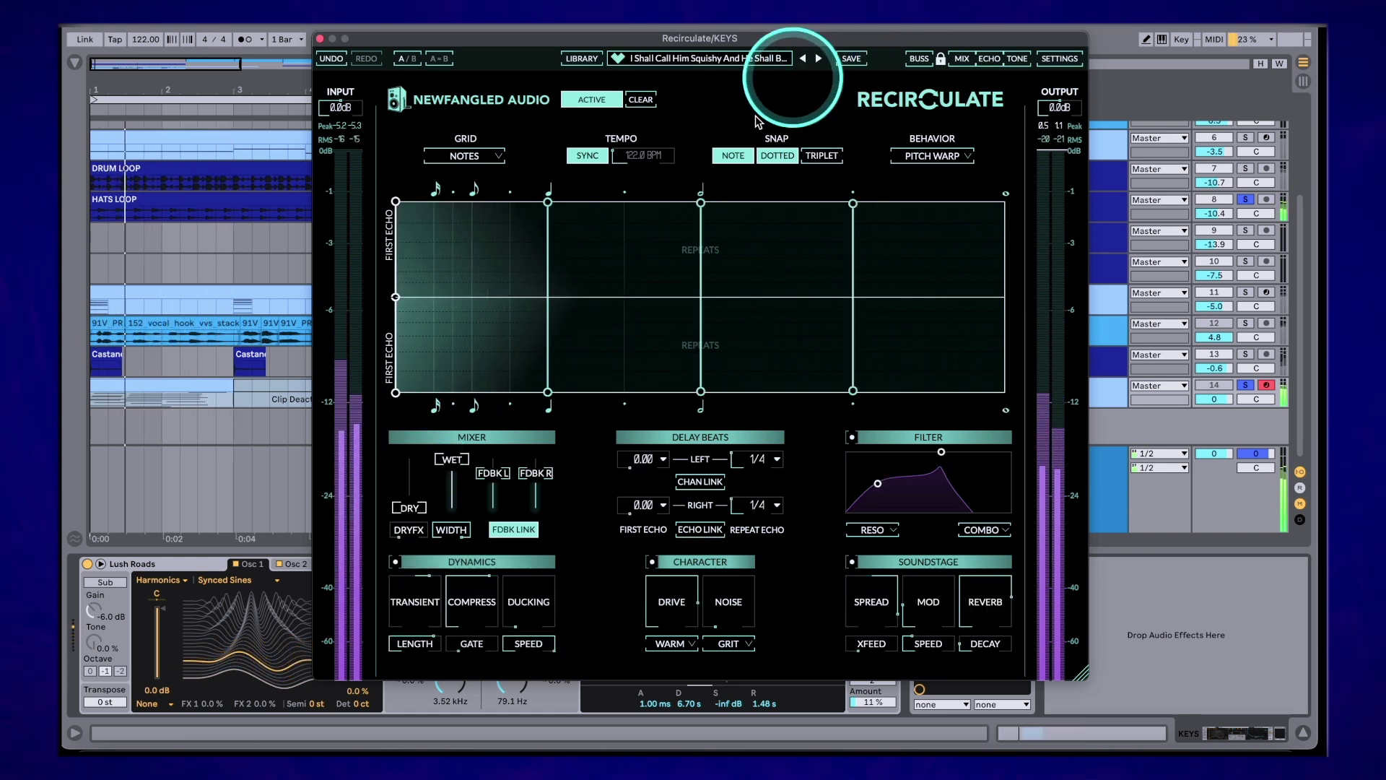
Raise the dry level of the current preset, and audition the favorite presets Lanois Meets Eno (Insert) and Sci-Fi Choir during playback
{"action": "left_click_drag", "start_coordinate": [417, 497], "coordinate": [433, 419]}
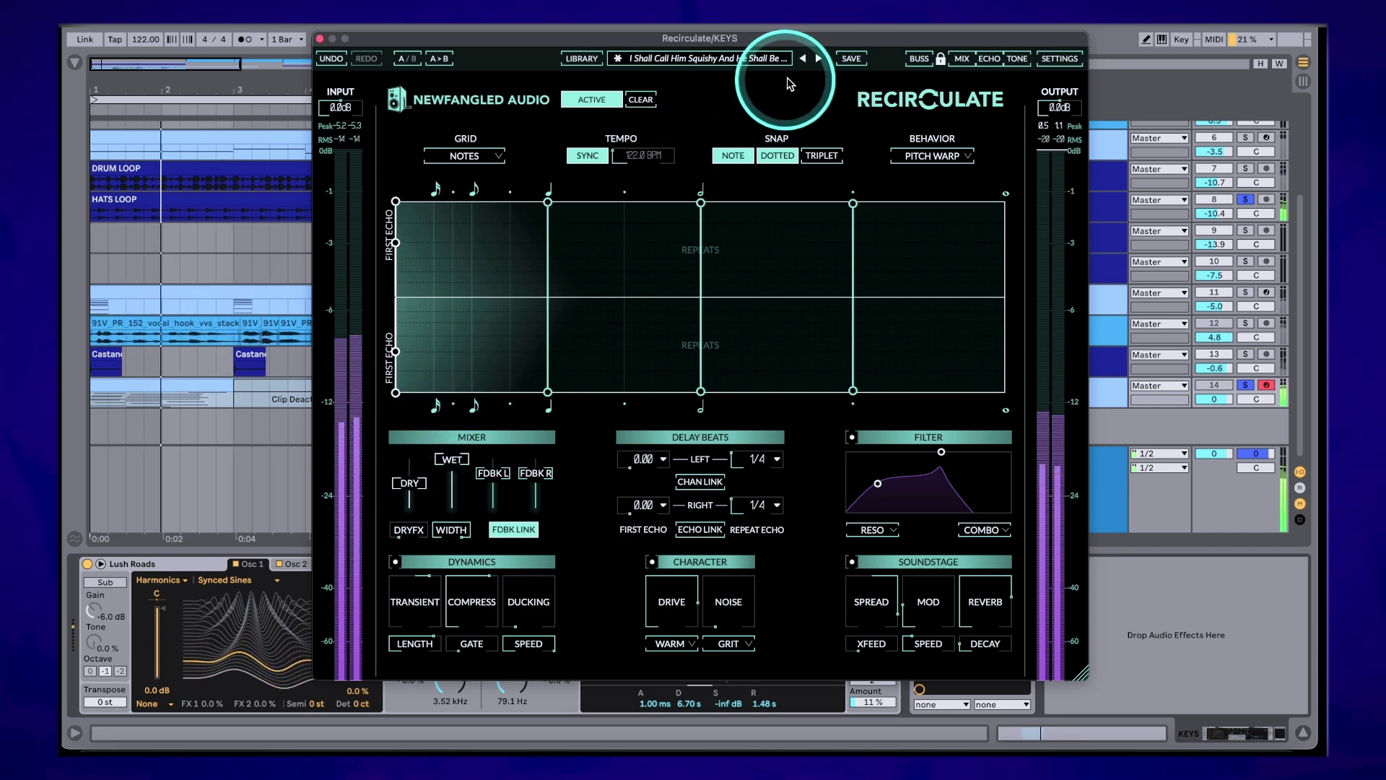
{"action": "left_click", "coordinate": [820, 57]}
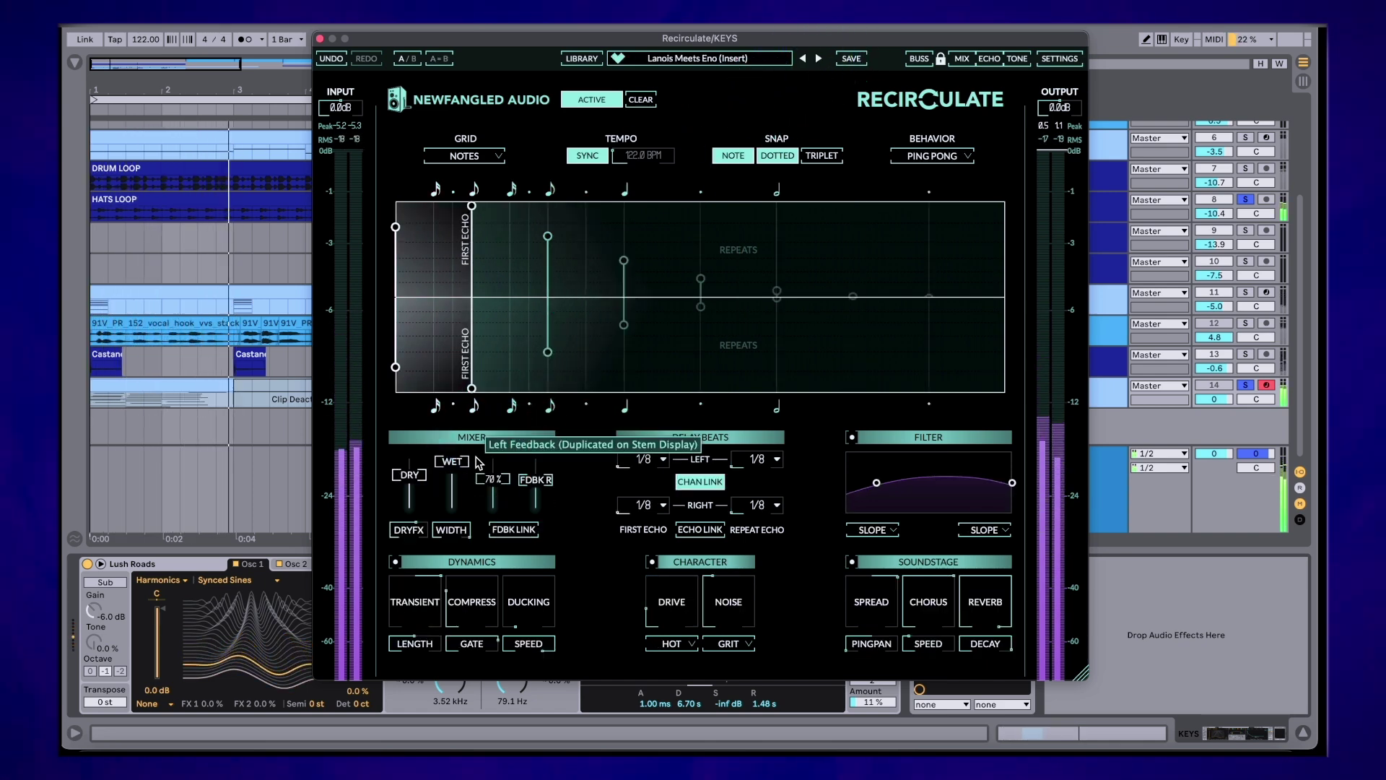
{"action": "left_click", "coordinate": [818, 58]}
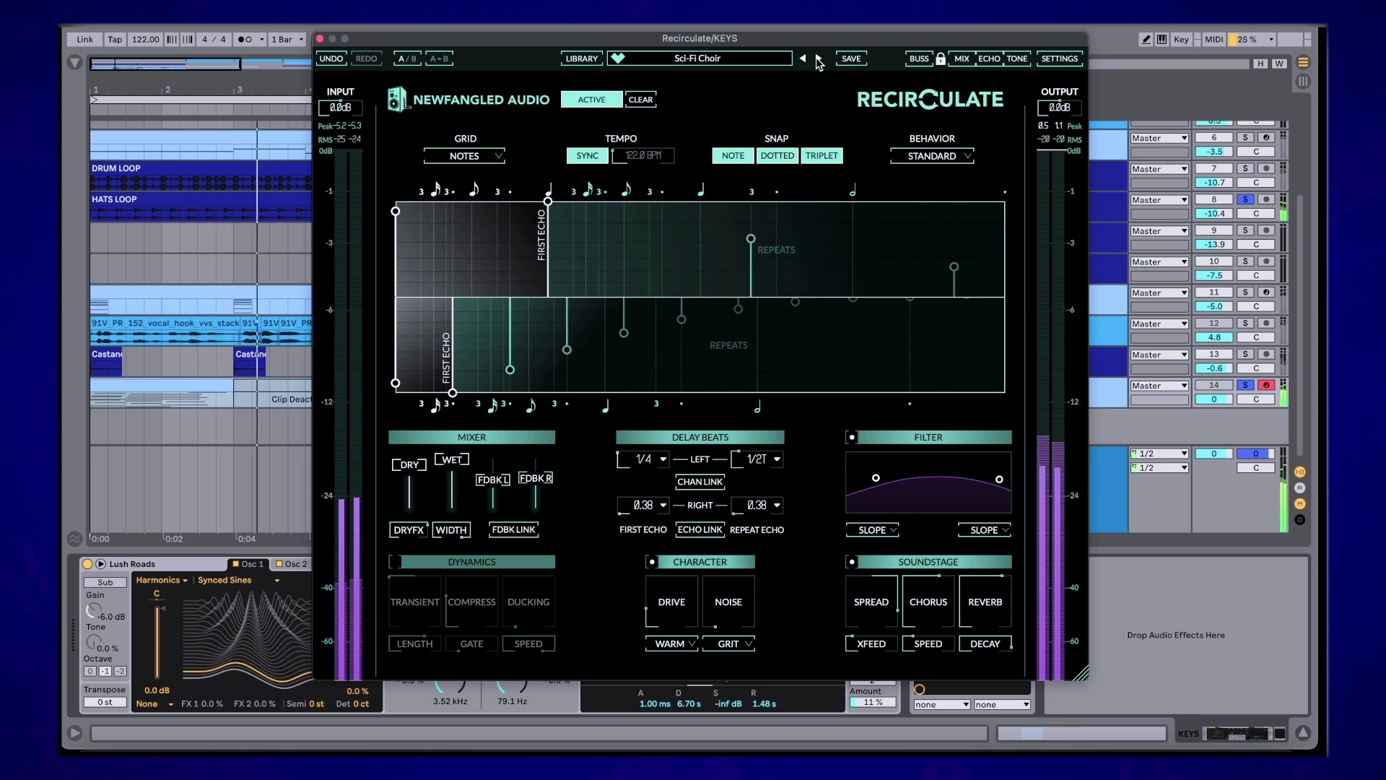
Change the plug-in's color scheme to Newfangled, return to the delay view, and audition the next favorite preset, beautiful decay
{"action": "left_click", "coordinate": [1059, 59]}
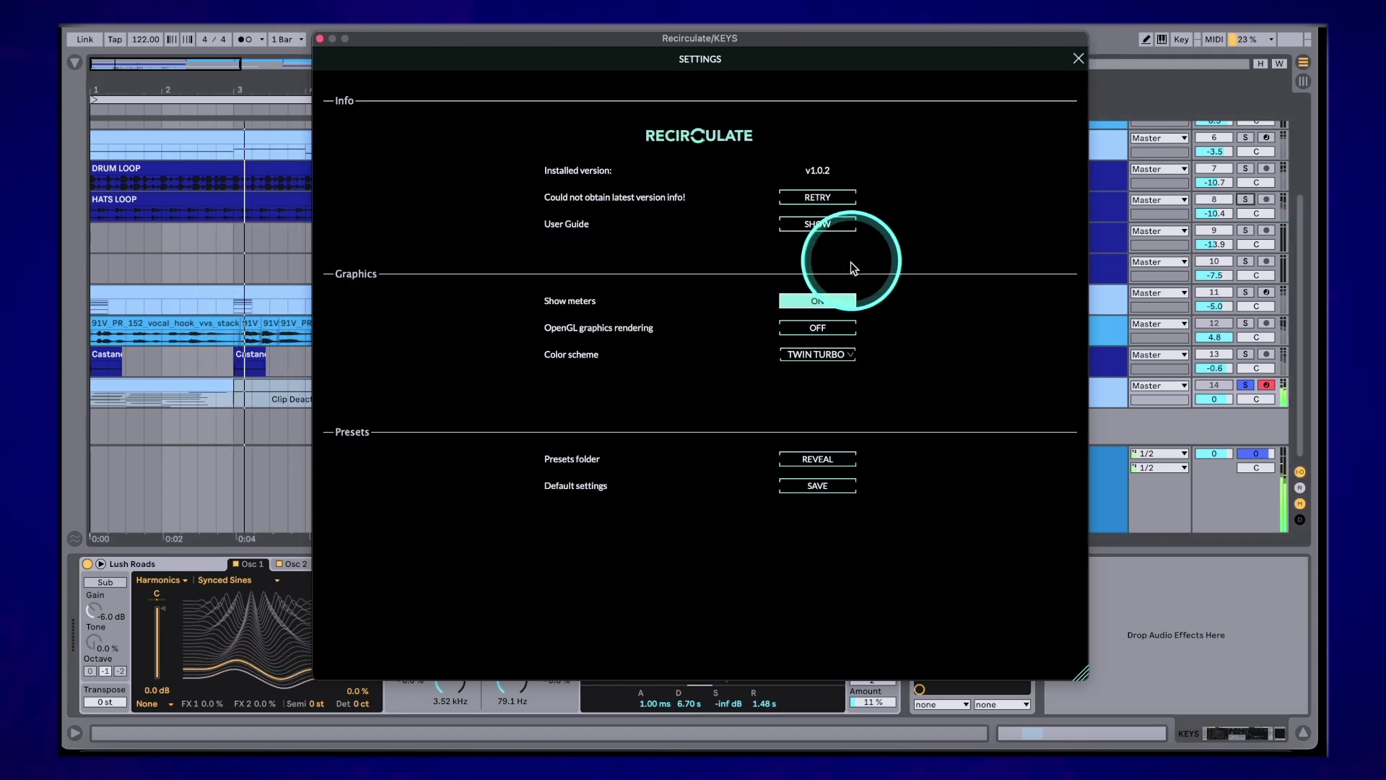
{"action": "left_click", "coordinate": [817, 354]}
{"action": "left_click", "coordinate": [808, 374]}
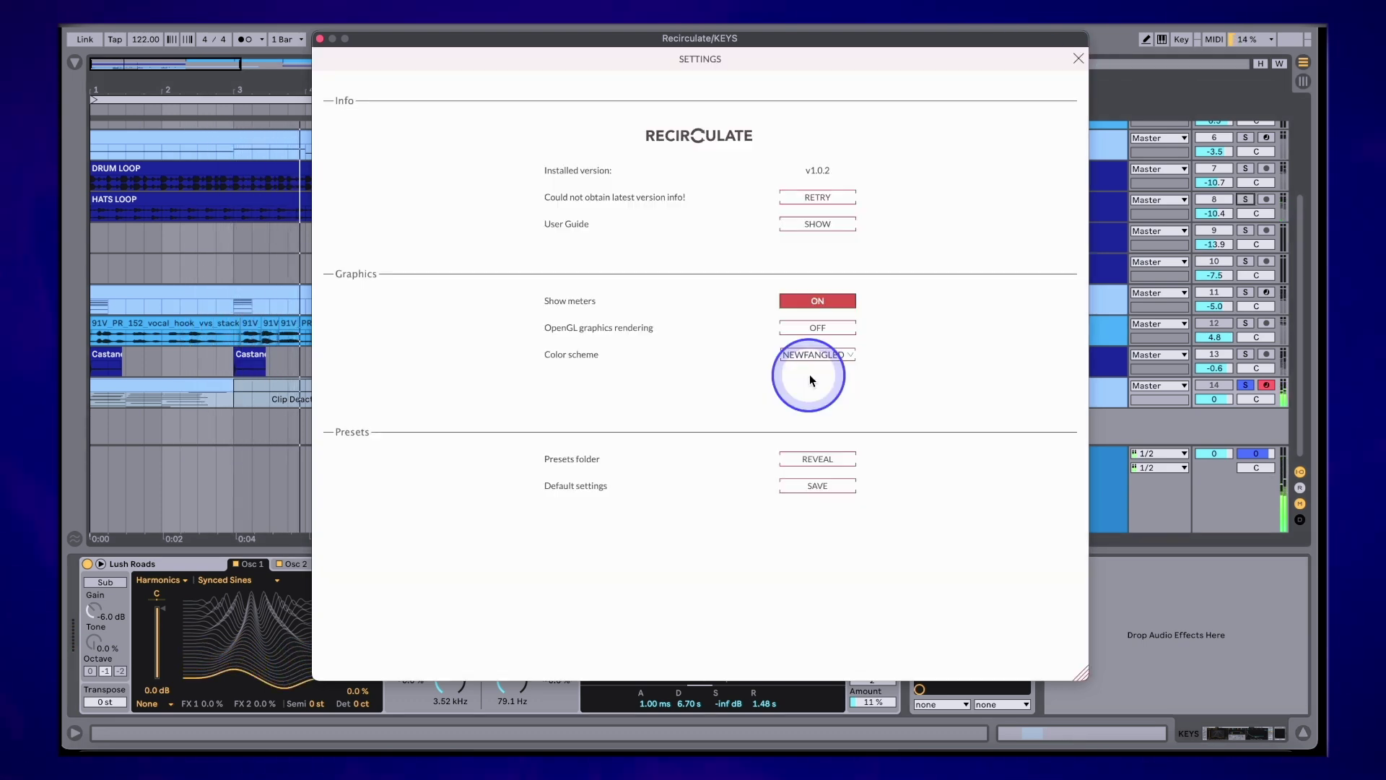
{"action": "left_click", "coordinate": [1078, 58]}
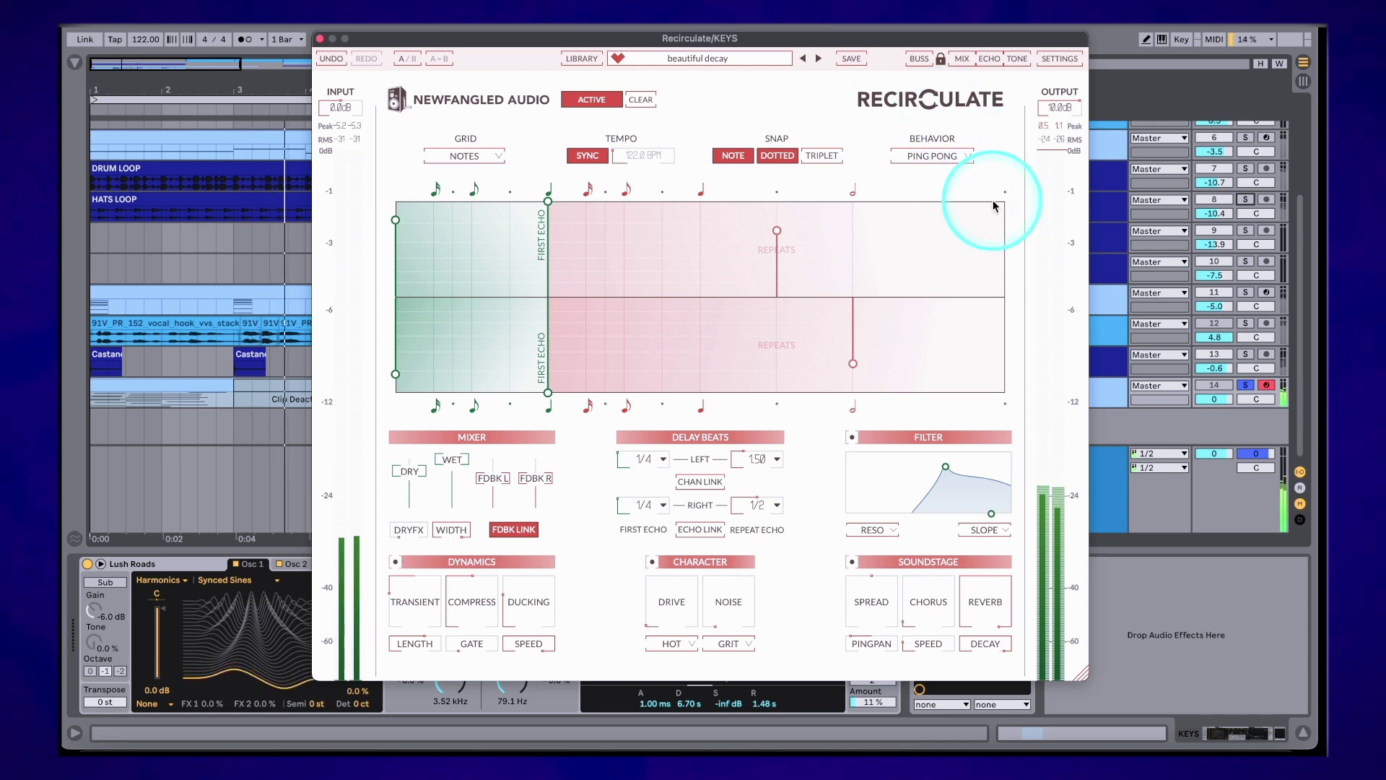
{"action": "left_click", "coordinate": [818, 58]}
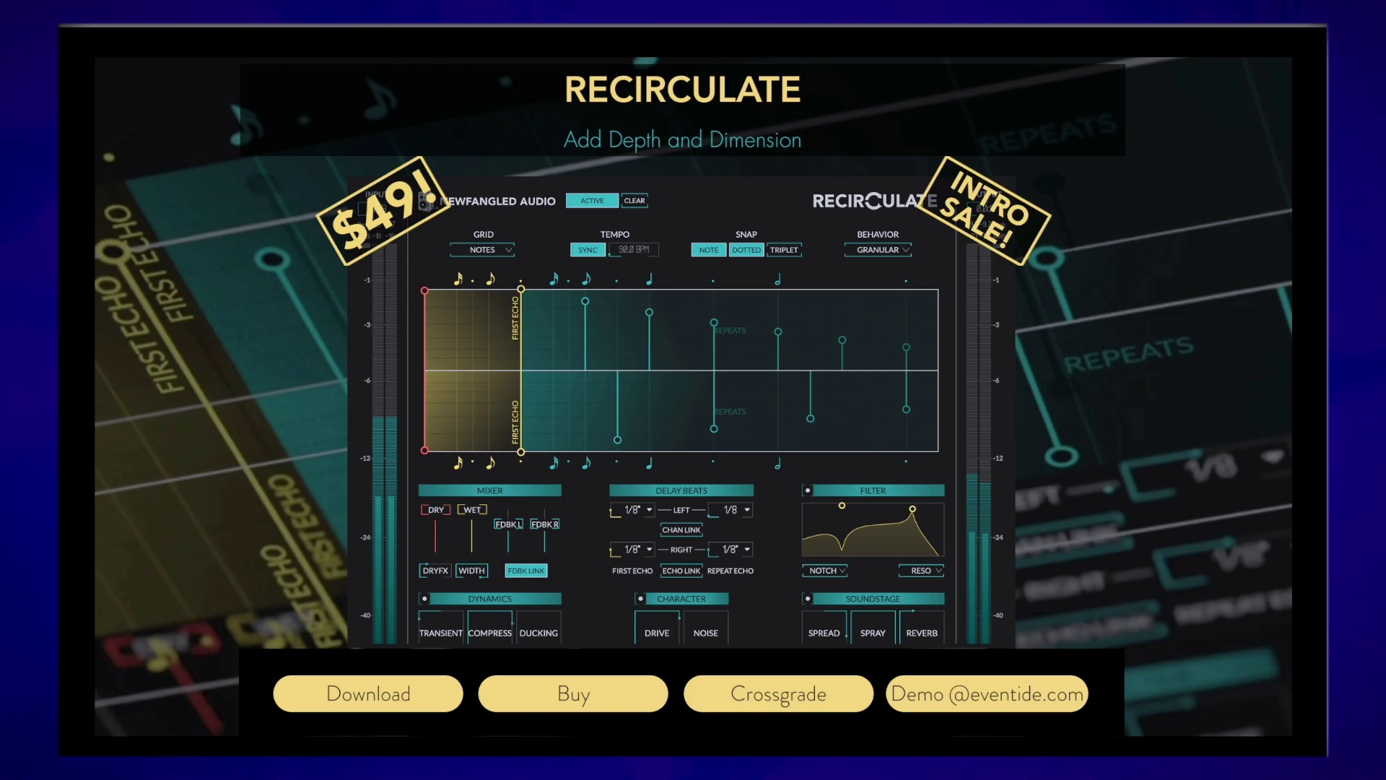
{"action": "scroll", "coordinate": [291, 634], "scroll_direction": "down", "scroll_amount": 10}
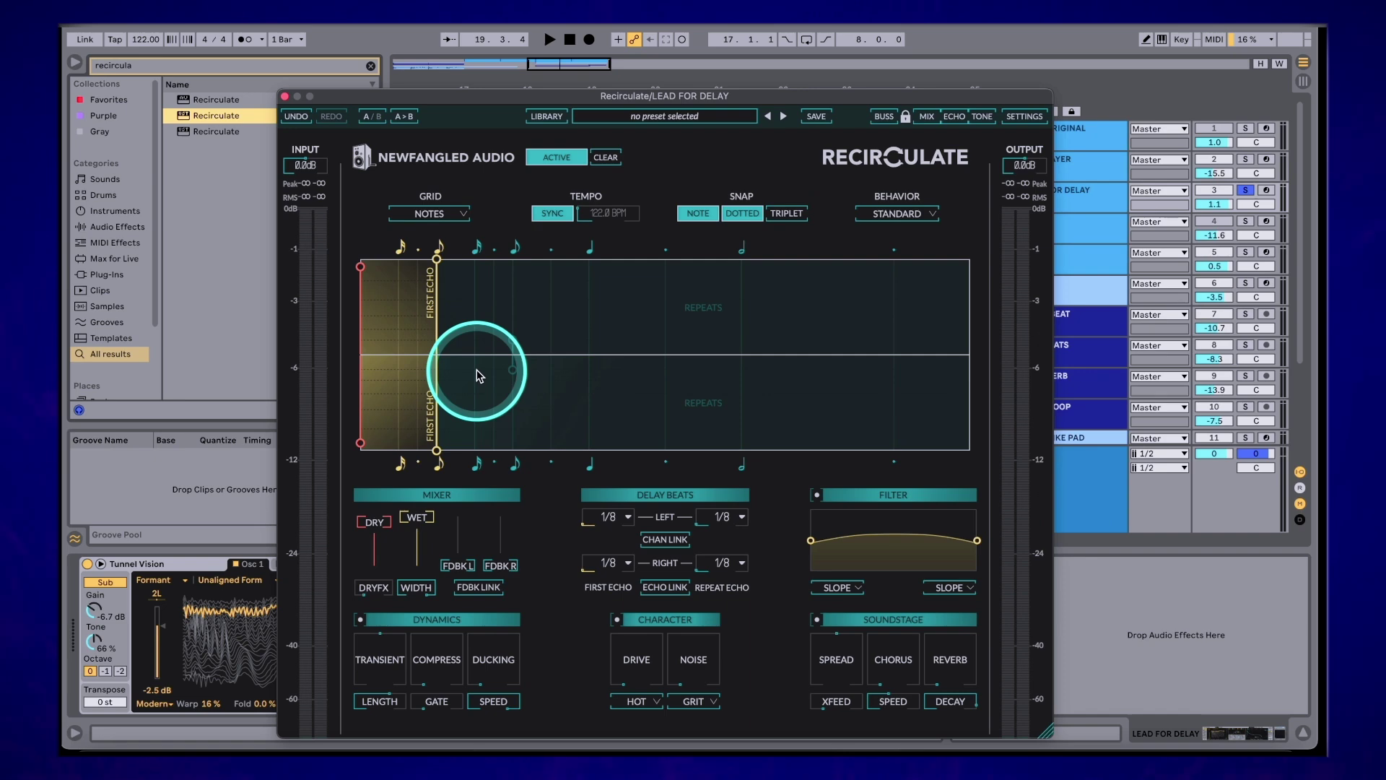
On the LEAD FOR DELAY track, set the left first echo to 1/4 and left feedback to 66 %, and move the right first echo later
{"action": "left_click_drag", "start_coordinate": [479, 371], "coordinate": [491, 266]}
{"action": "left_click_drag", "start_coordinate": [588, 339], "coordinate": [586, 297]}
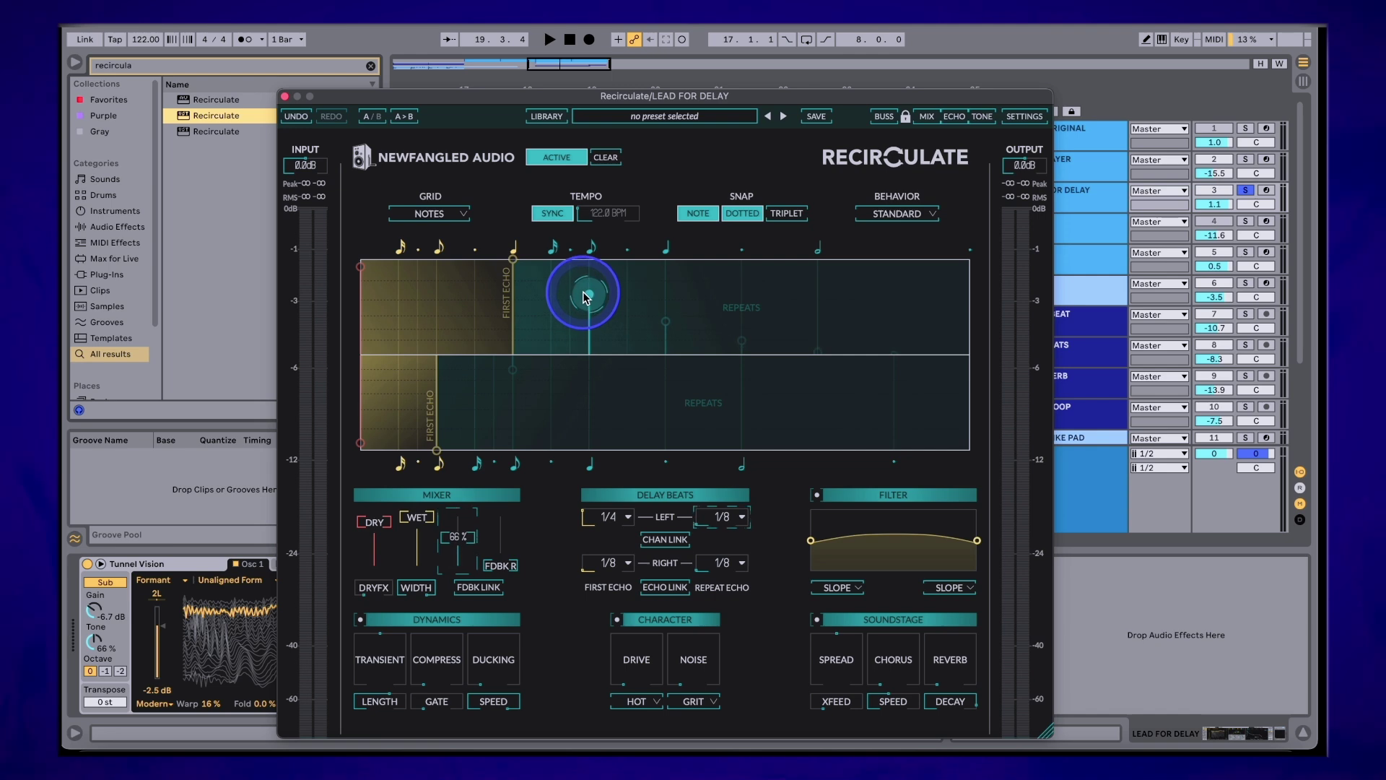
{"action": "left_click_drag", "start_coordinate": [437, 447], "coordinate": [632, 431]}
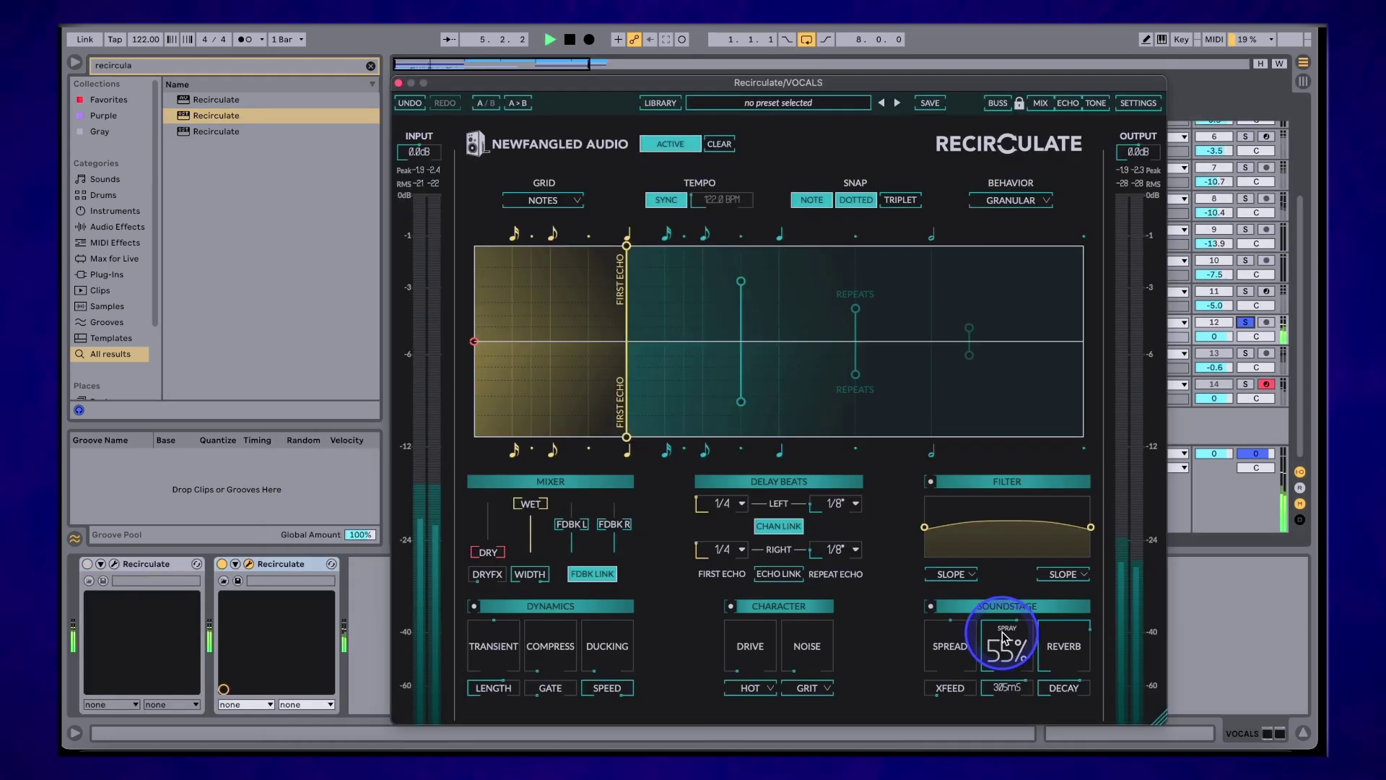
On the VOCALS granular delay, adjust the Spray amount and lower the Transient to about -27 during playback
{"action": "mouse_move", "coordinate": [1005, 634]}
{"action": "left_mouse_down"}
{"action": "mouse_move", "coordinate": [1004, 597]}
{"action": "mouse_move", "coordinate": [1003, 719]}
{"action": "left_mouse_up"}
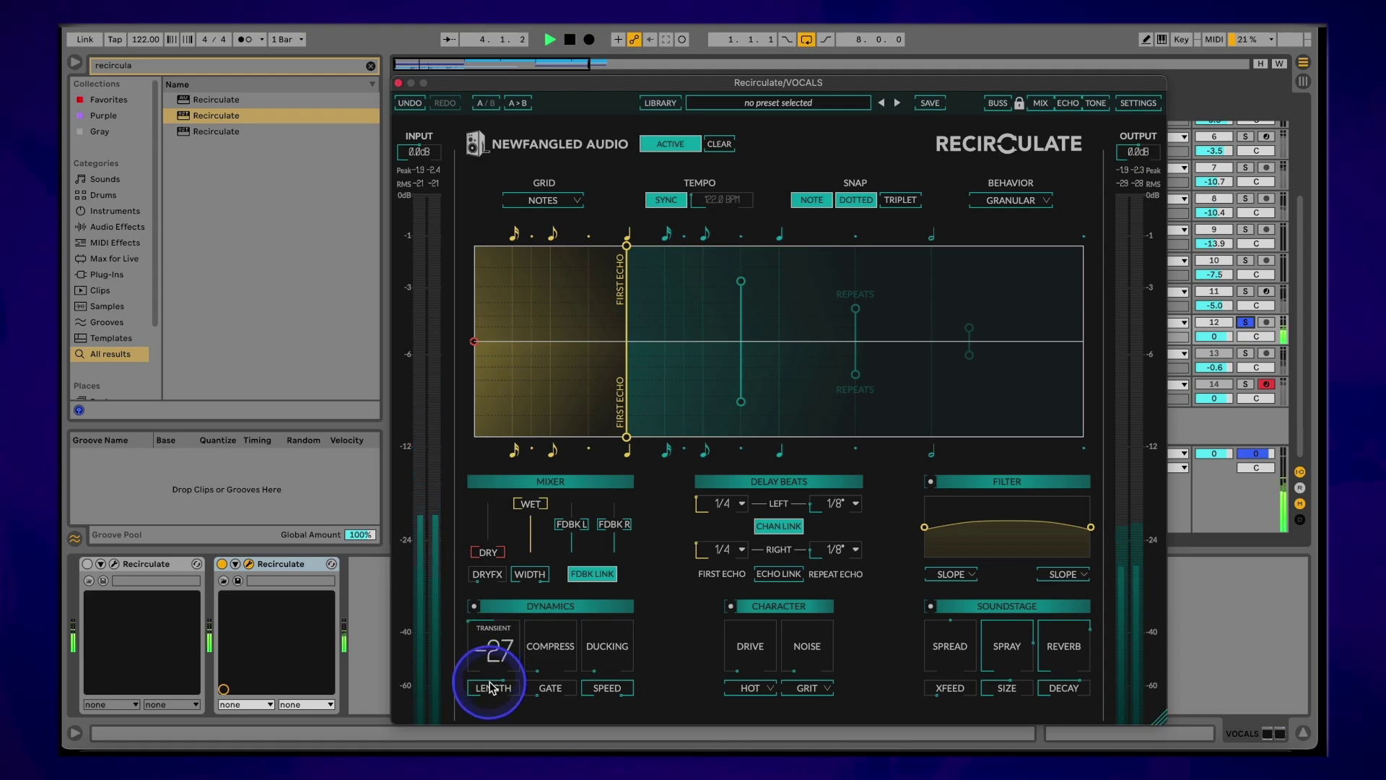
{"action": "left_click_drag", "start_coordinate": [490, 688], "coordinate": [494, 690]}
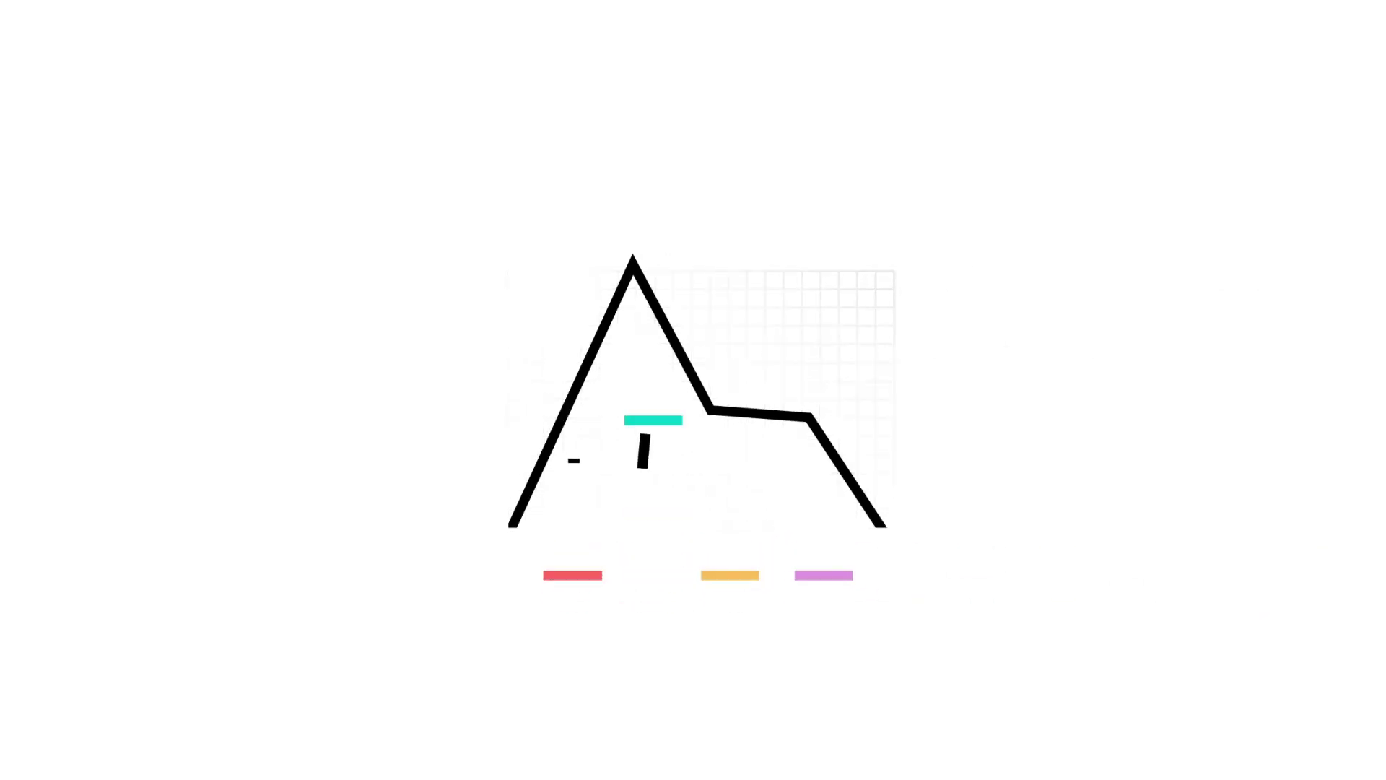